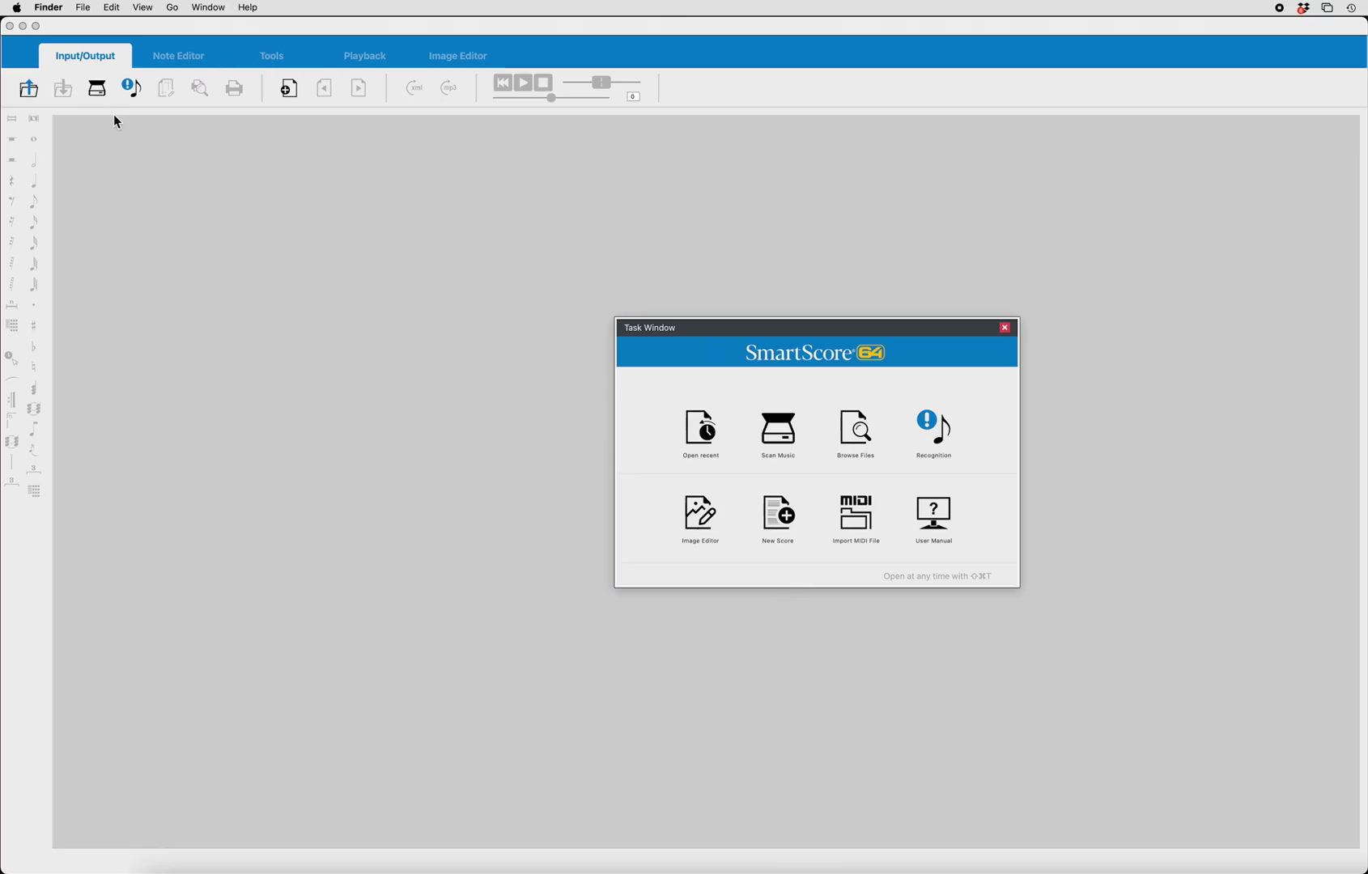
Open the Clarinet Institute 'Solace' clarinet PDF from the Desktop
{"action": "left_click", "coordinate": [857, 433]}
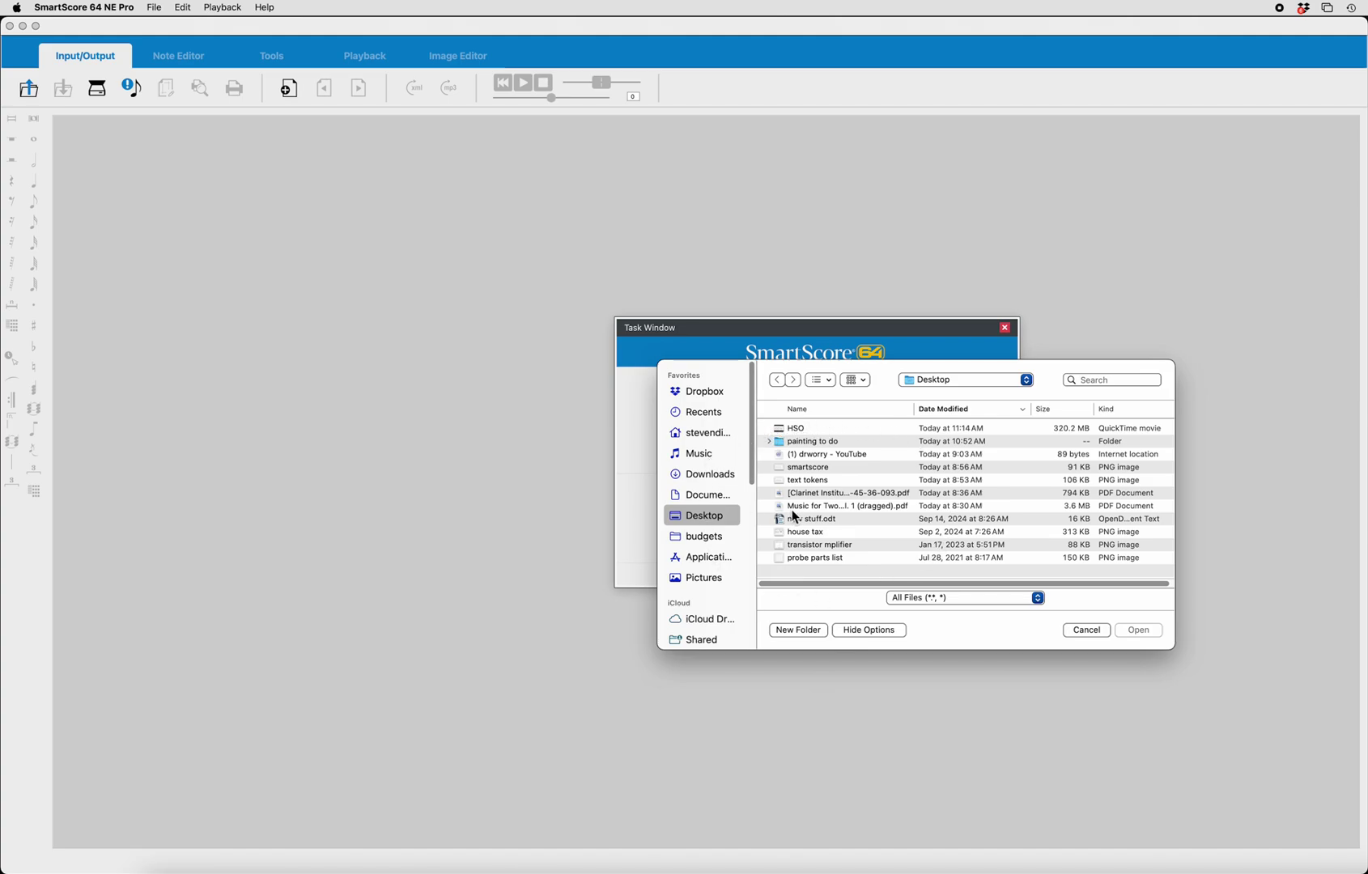
{"action": "left_click", "coordinate": [810, 494]}
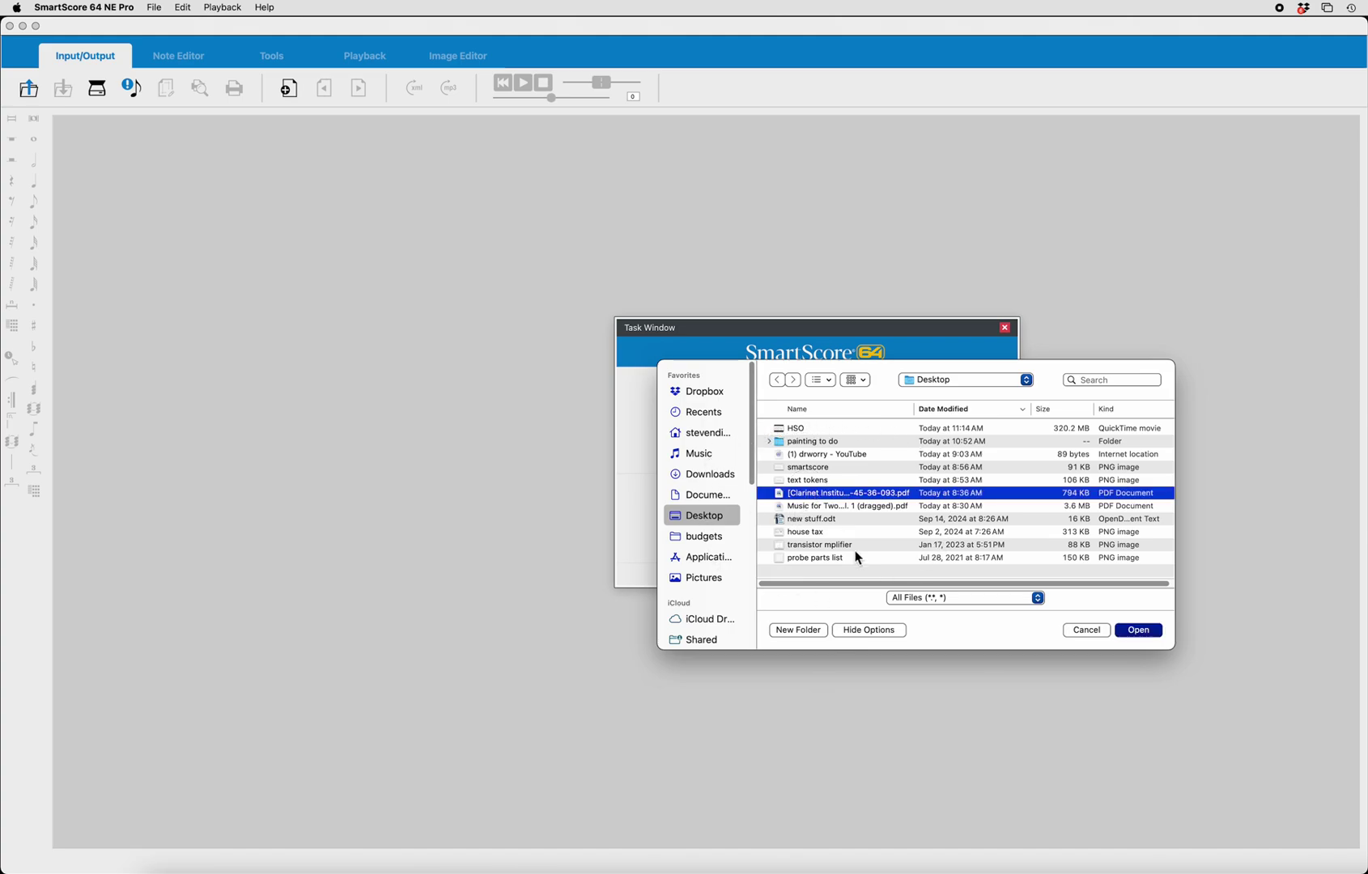
{"action": "left_click", "coordinate": [1140, 635]}
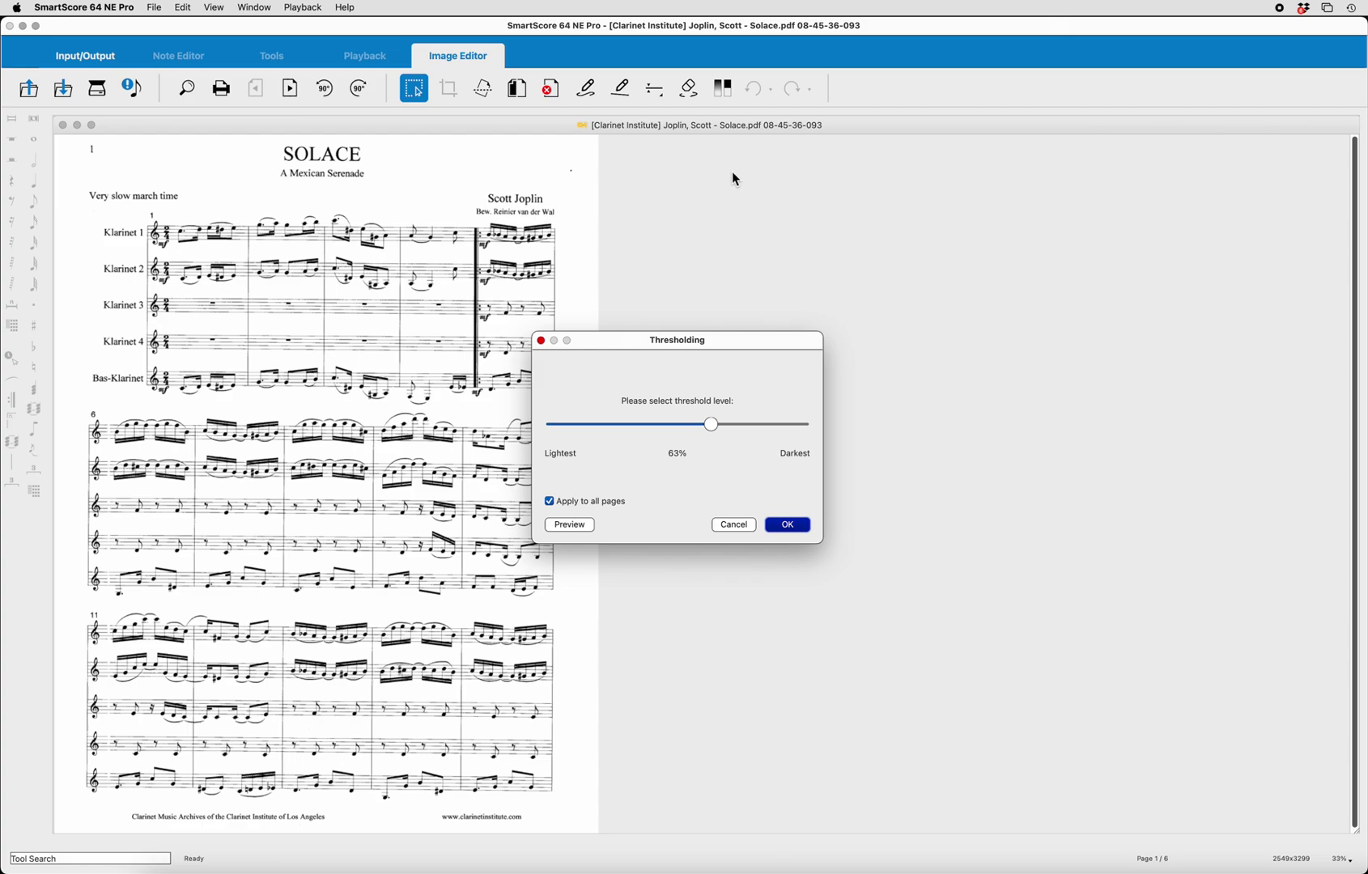
Accept the 63% threshold with Apply to all pages enabled
{"action": "left_click", "coordinate": [789, 526]}
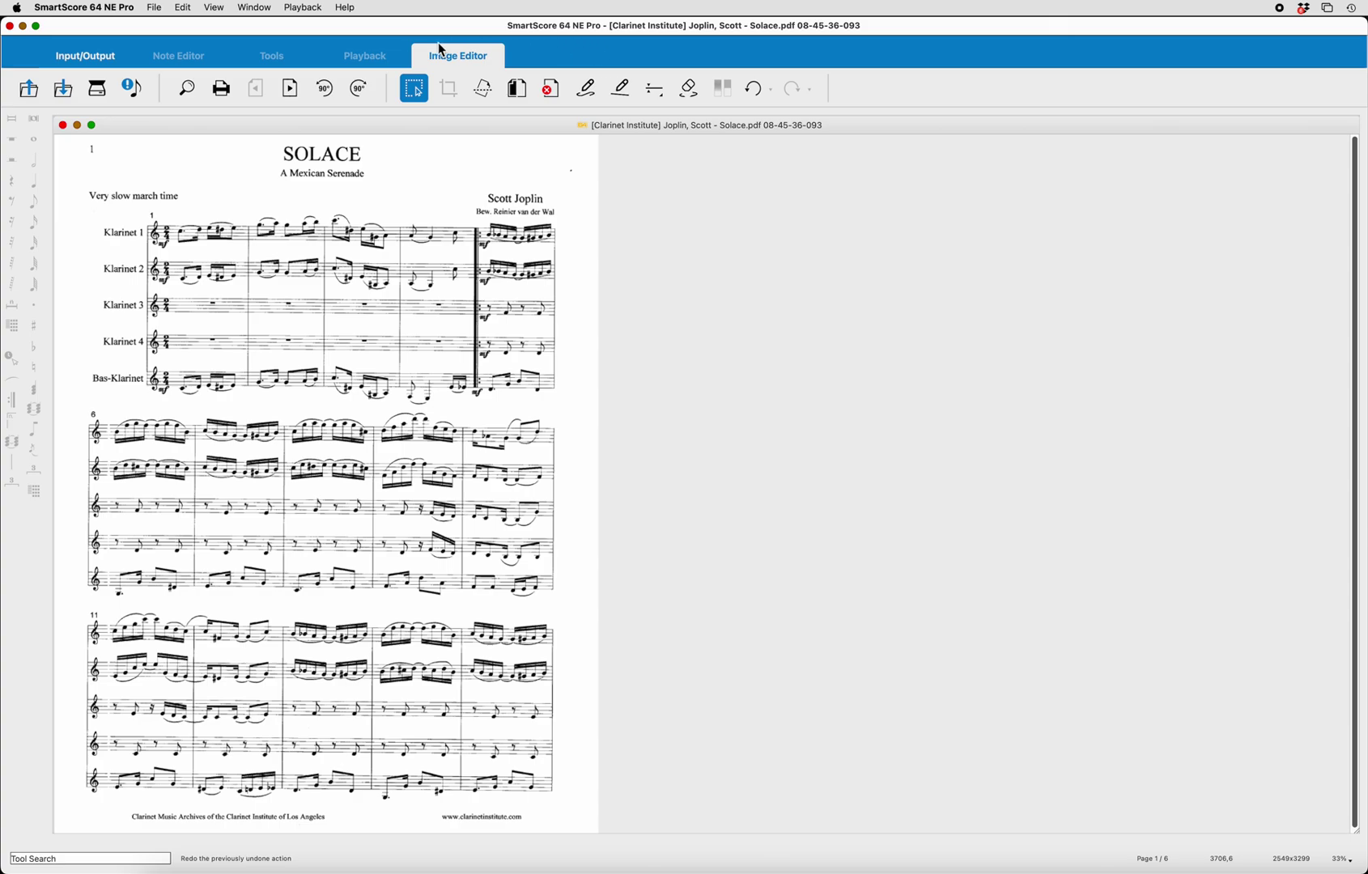
Recognize all six Solace pages with Text unchecked, declining to save the scanned image
{"action": "left_click", "coordinate": [135, 95]}
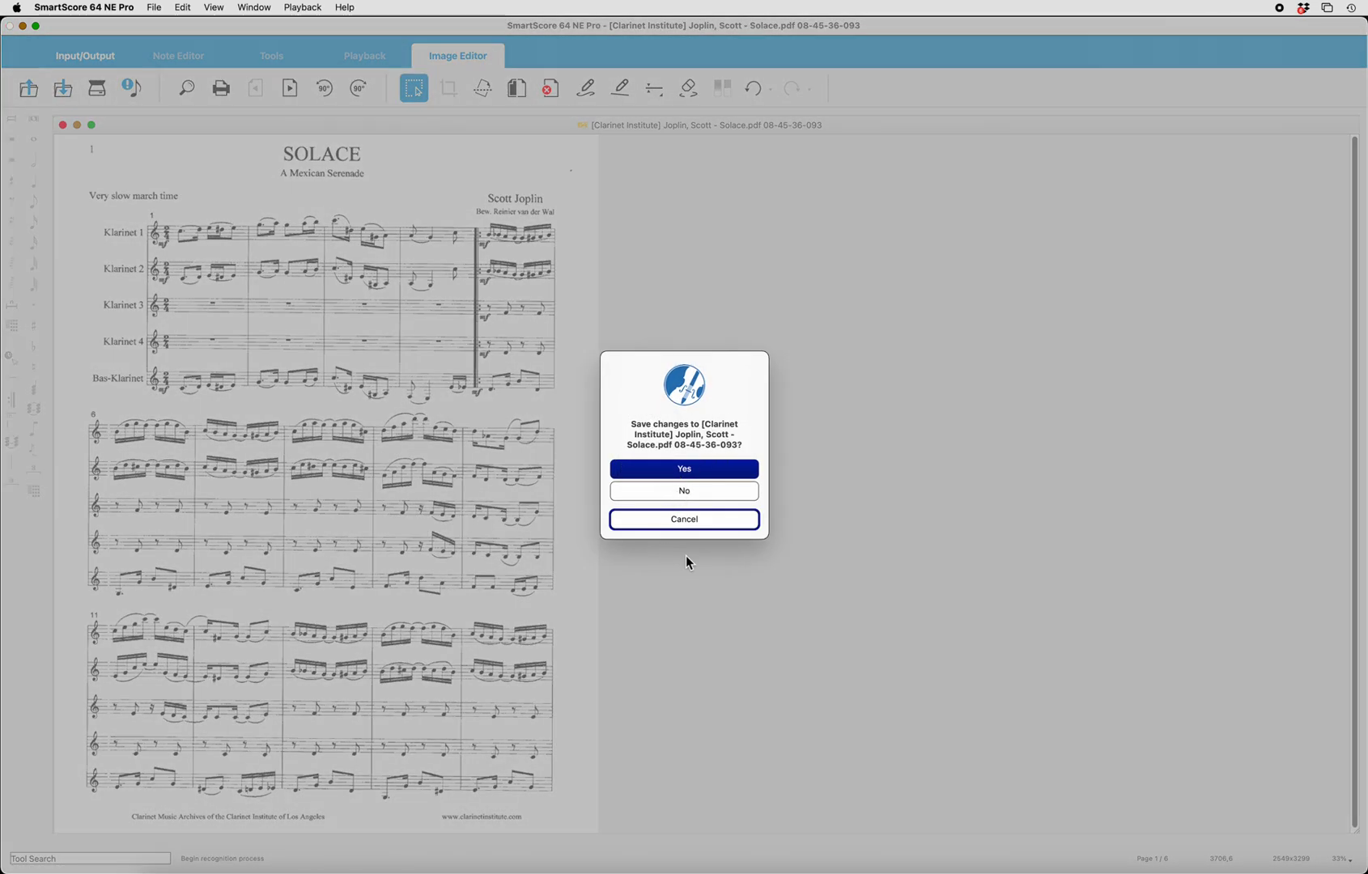
{"action": "left_click", "coordinate": [698, 491]}
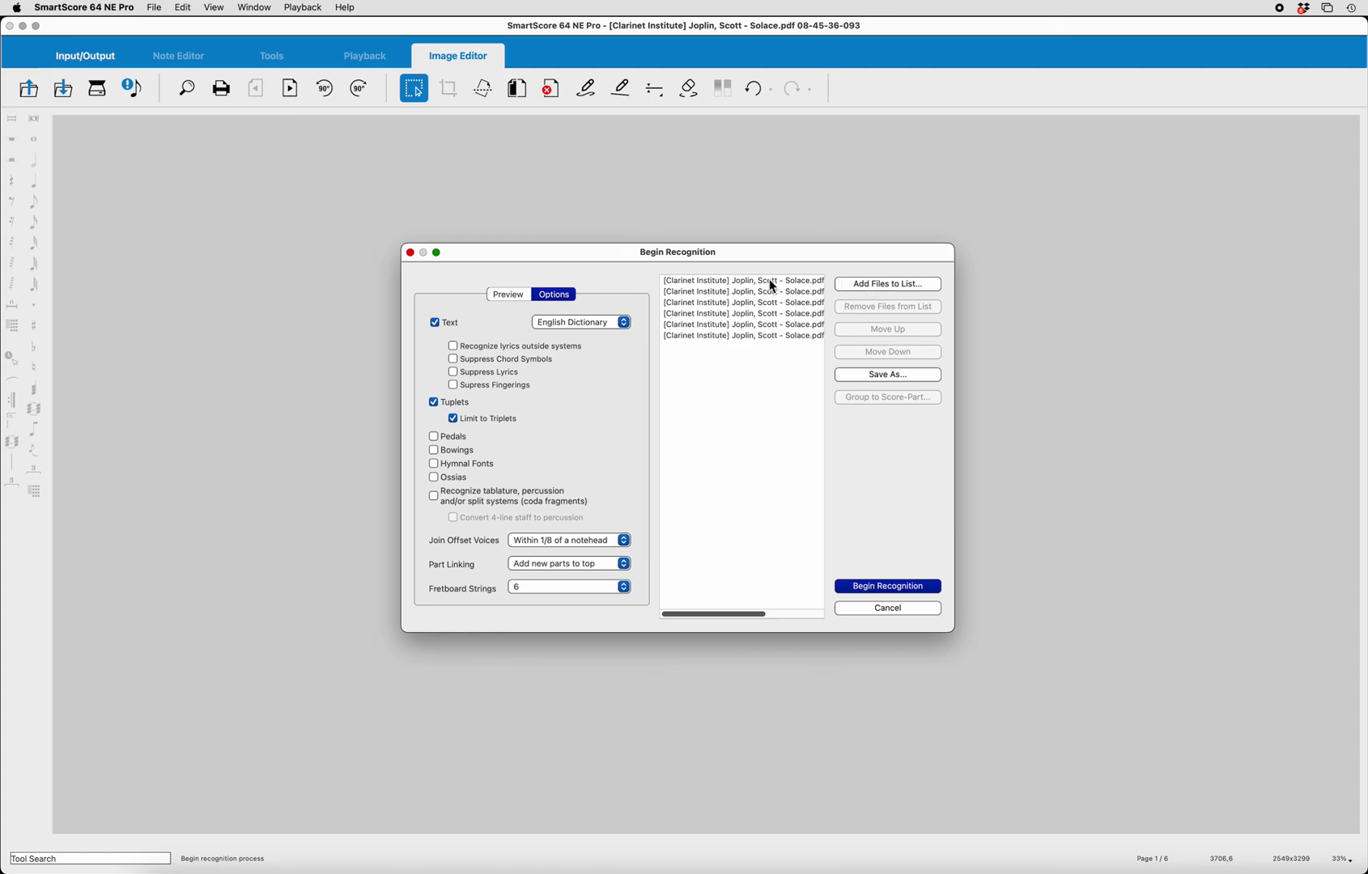
{"action": "left_click", "coordinate": [437, 322]}
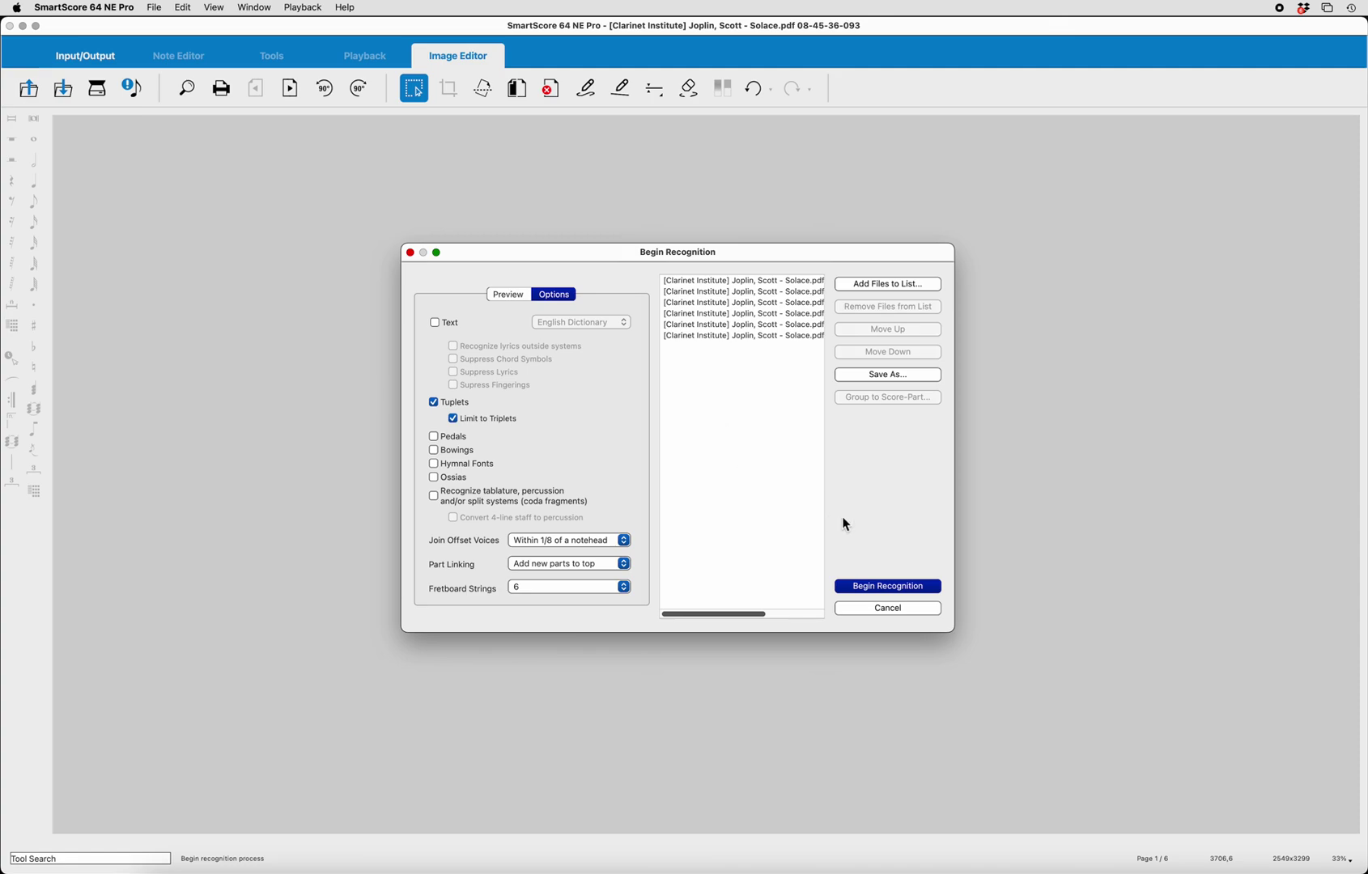
{"action": "left_click", "coordinate": [884, 590]}
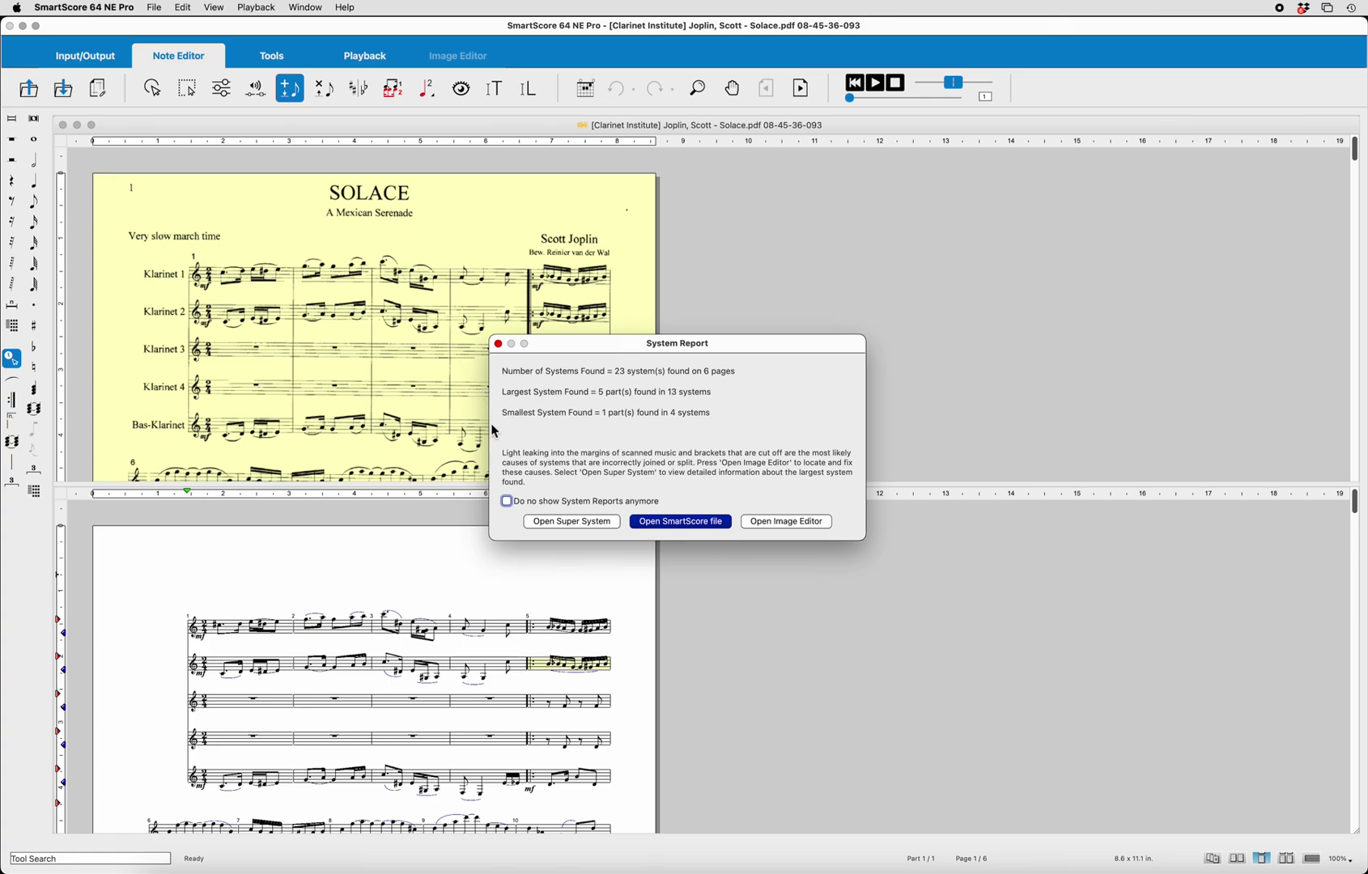
Close the System Report, unify the score with Unify Key Signatures unchecked, and cancel saving
{"action": "left_click", "coordinate": [499, 344]}
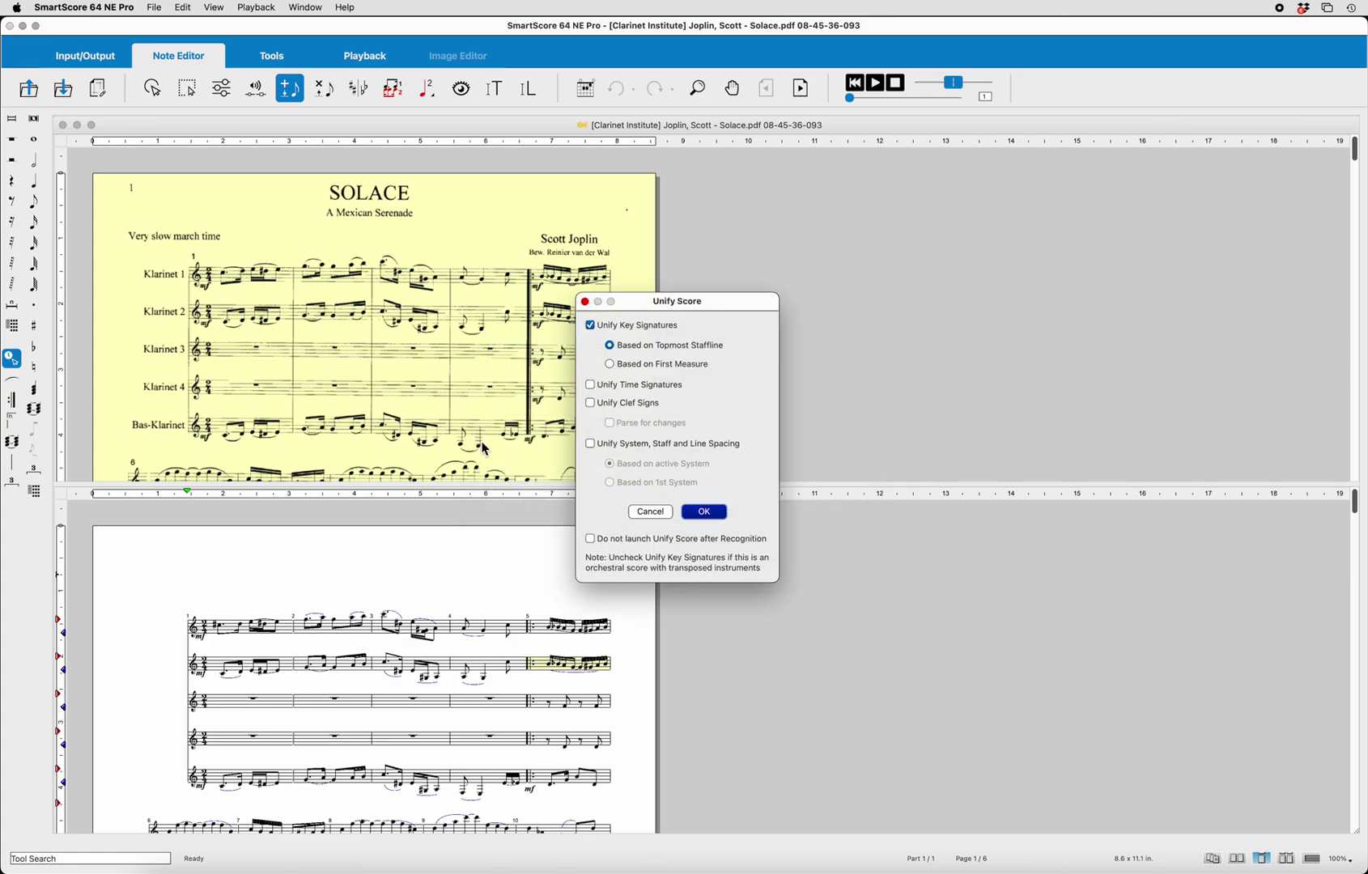
{"action": "left_click", "coordinate": [591, 325]}
{"action": "left_click", "coordinate": [715, 513]}
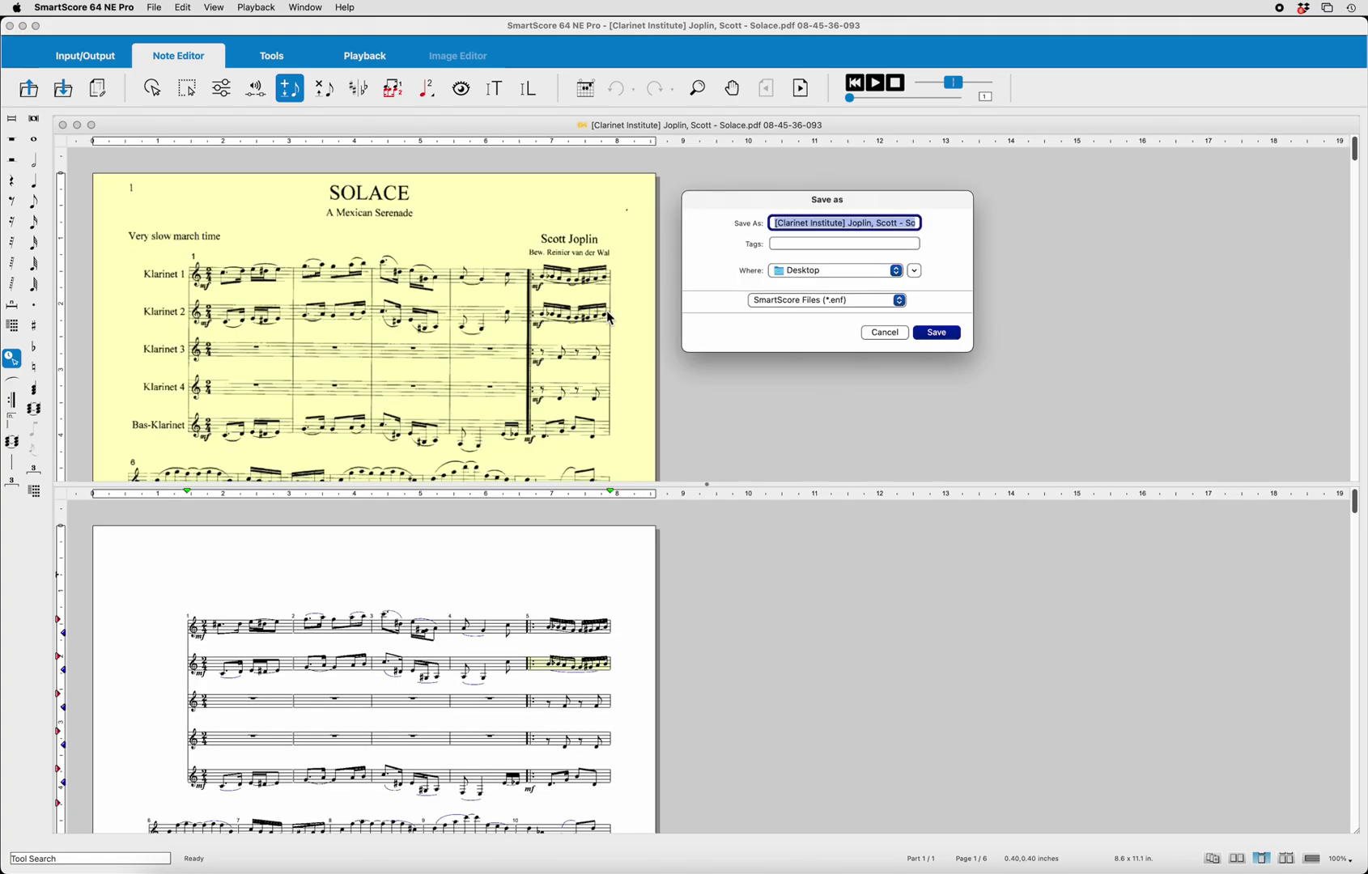
{"action": "left_click", "coordinate": [884, 334]}
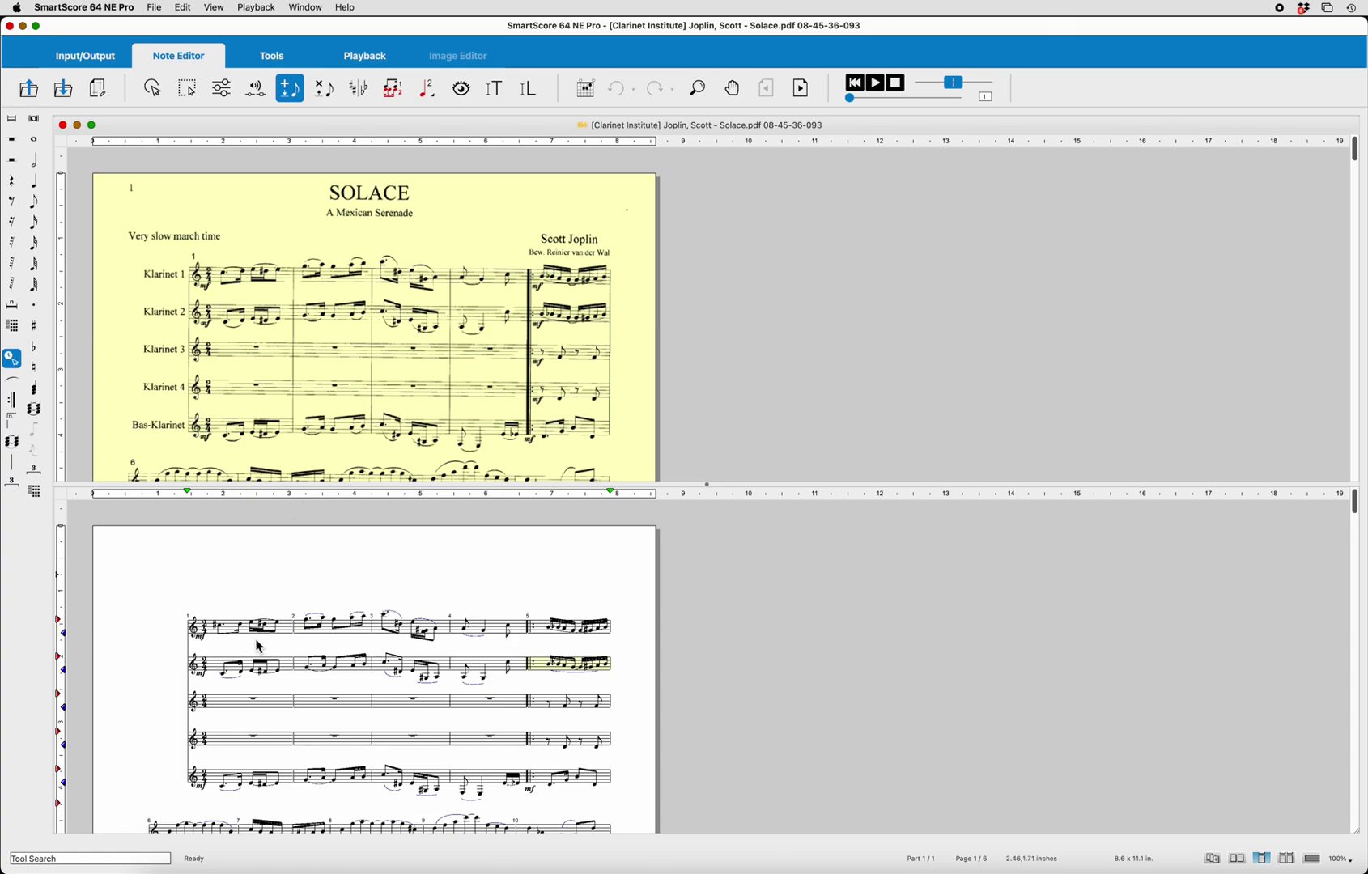
Scroll the recognized score down to the measure 6 system
{"action": "scroll", "coordinate": [283, 747], "scroll_direction": "down", "scroll_amount": 5}
{"action": "scroll", "coordinate": [285, 746], "scroll_direction": "down", "scroll_amount": 1}
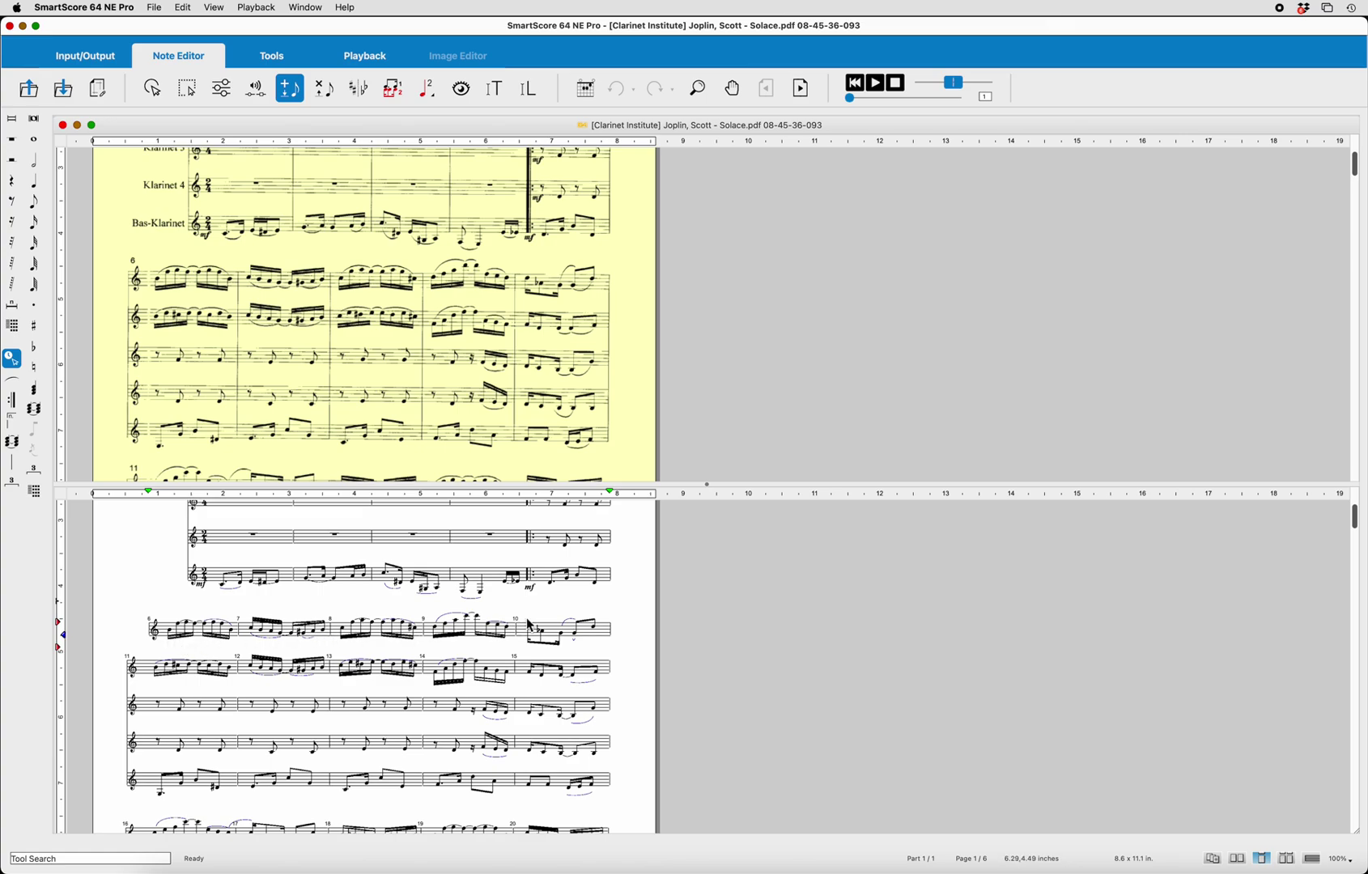
{"action": "scroll", "coordinate": [218, 312], "scroll_direction": "up", "scroll_amount": 3}
{"action": "scroll", "coordinate": [194, 311], "scroll_direction": "down", "scroll_amount": 3}
{"action": "left_click", "coordinate": [154, 91]}
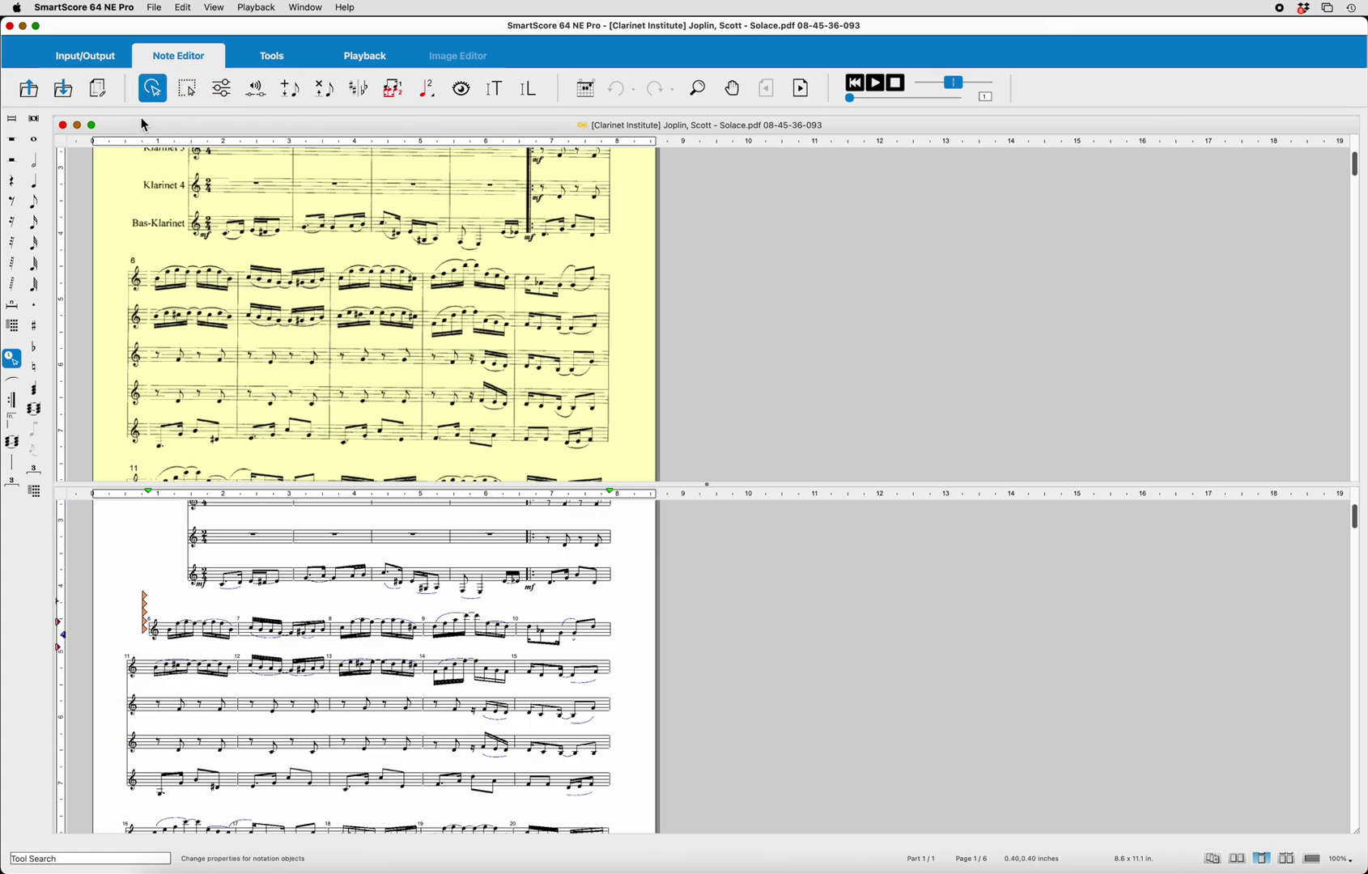
{"action": "left_click", "coordinate": [164, 640]}
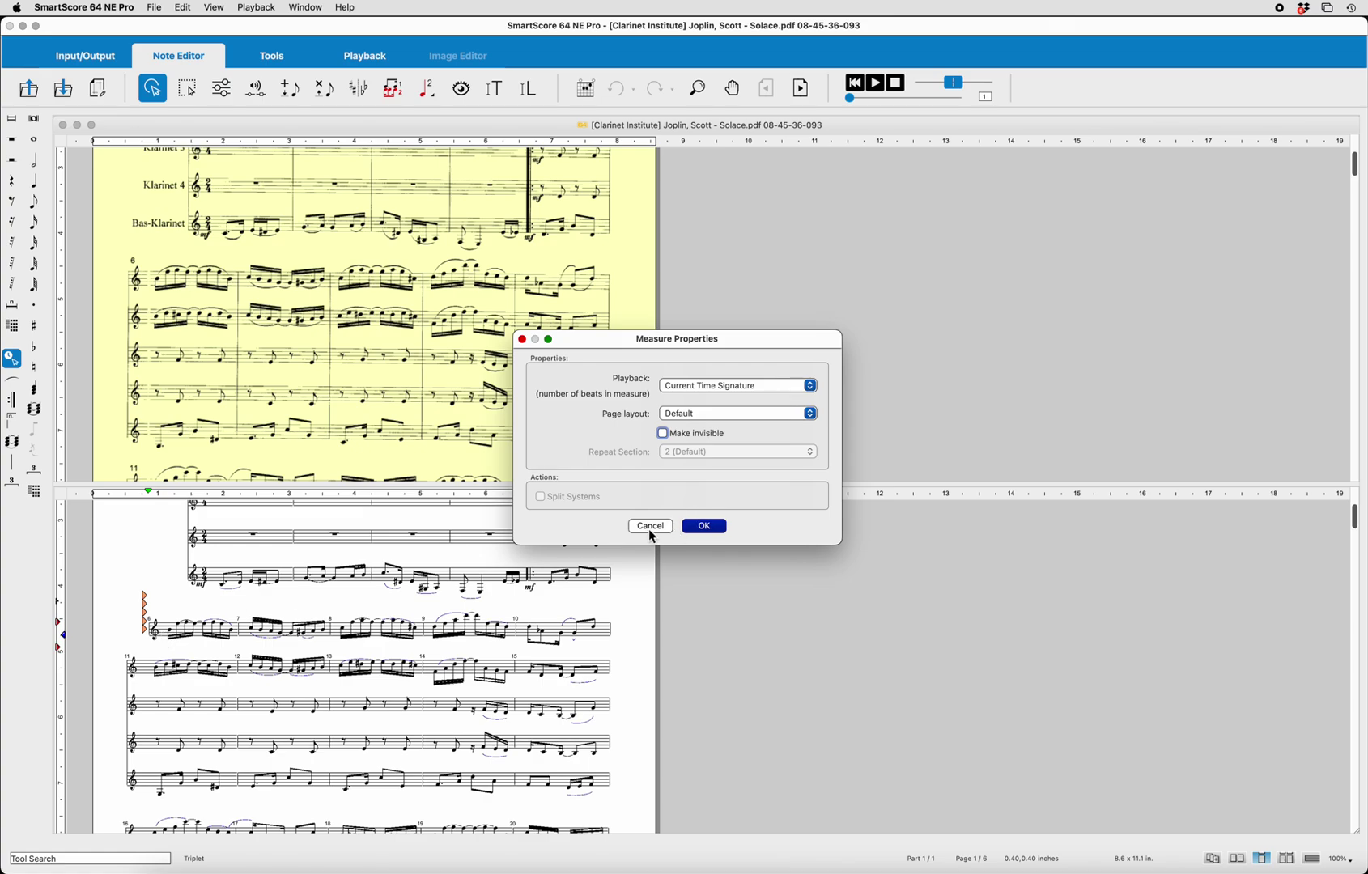
{"action": "left_click", "coordinate": [650, 526]}
{"action": "right_click", "coordinate": [191, 633]}
{"action": "left_click", "coordinate": [168, 580]}
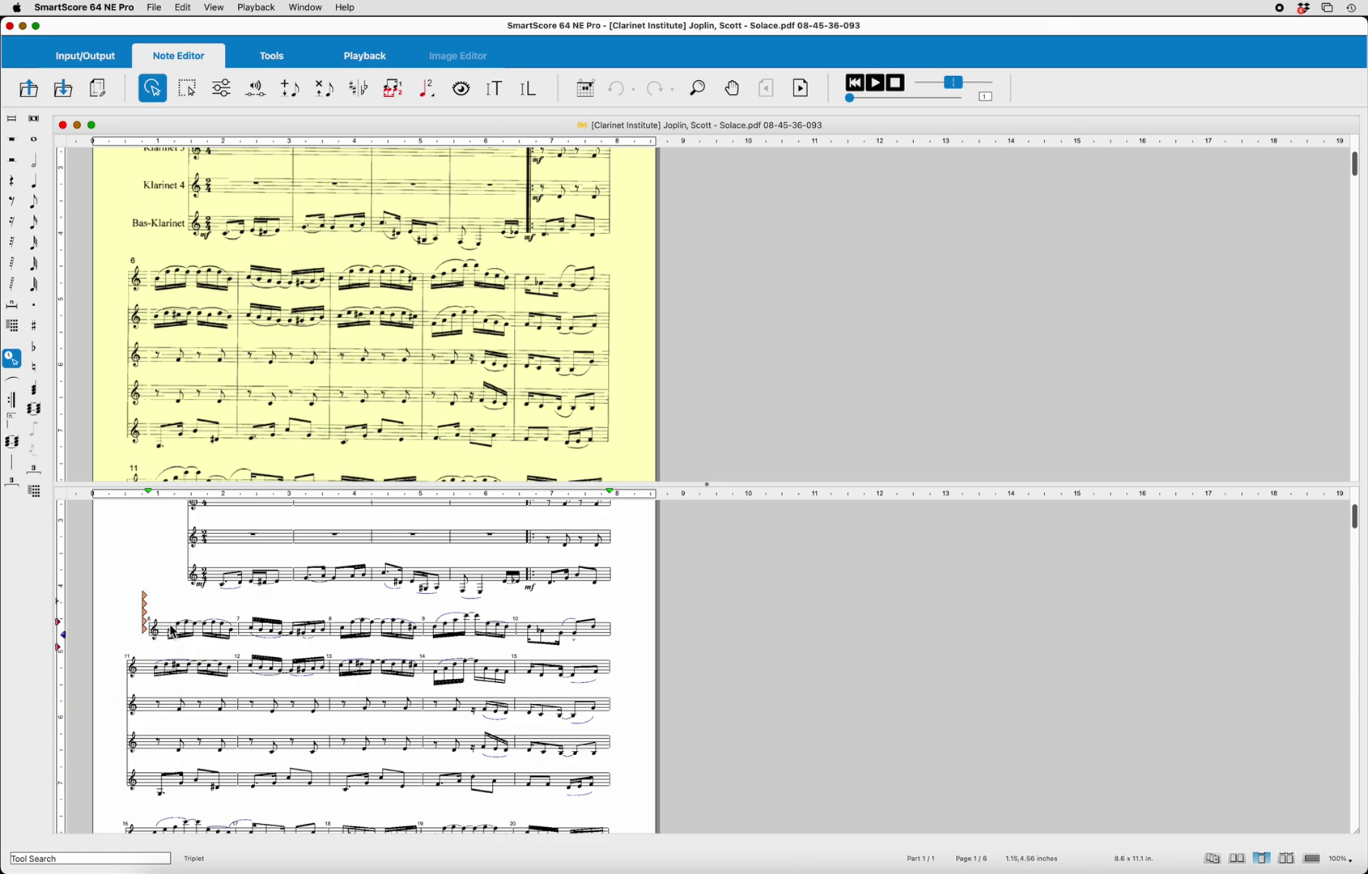
Relink the measure 6 system's staves to Parts 1–5, moving its first staff from Part 5 to Part 1
{"action": "right_click", "coordinate": [172, 632]}
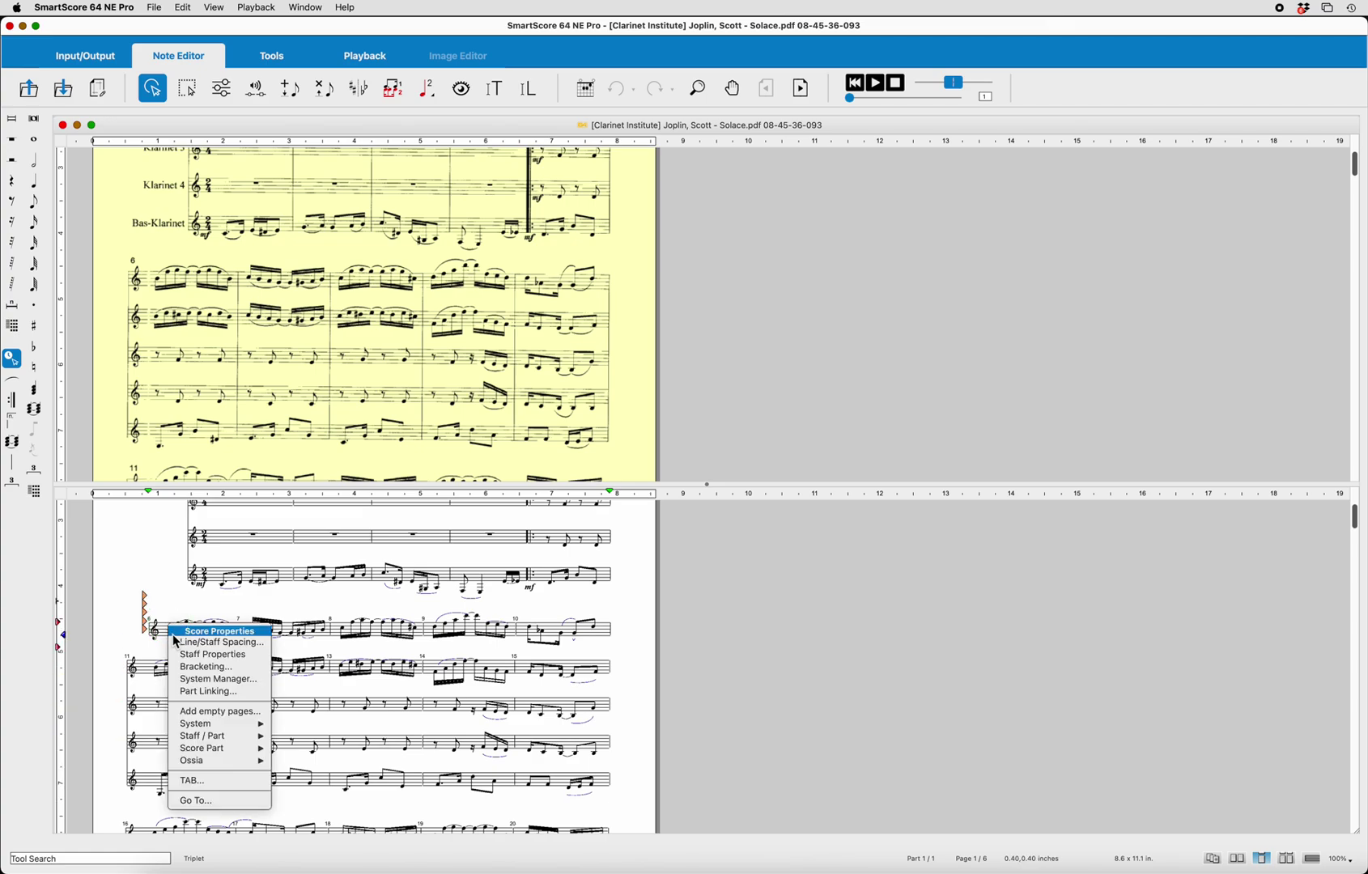
{"action": "left_click", "coordinate": [202, 694]}
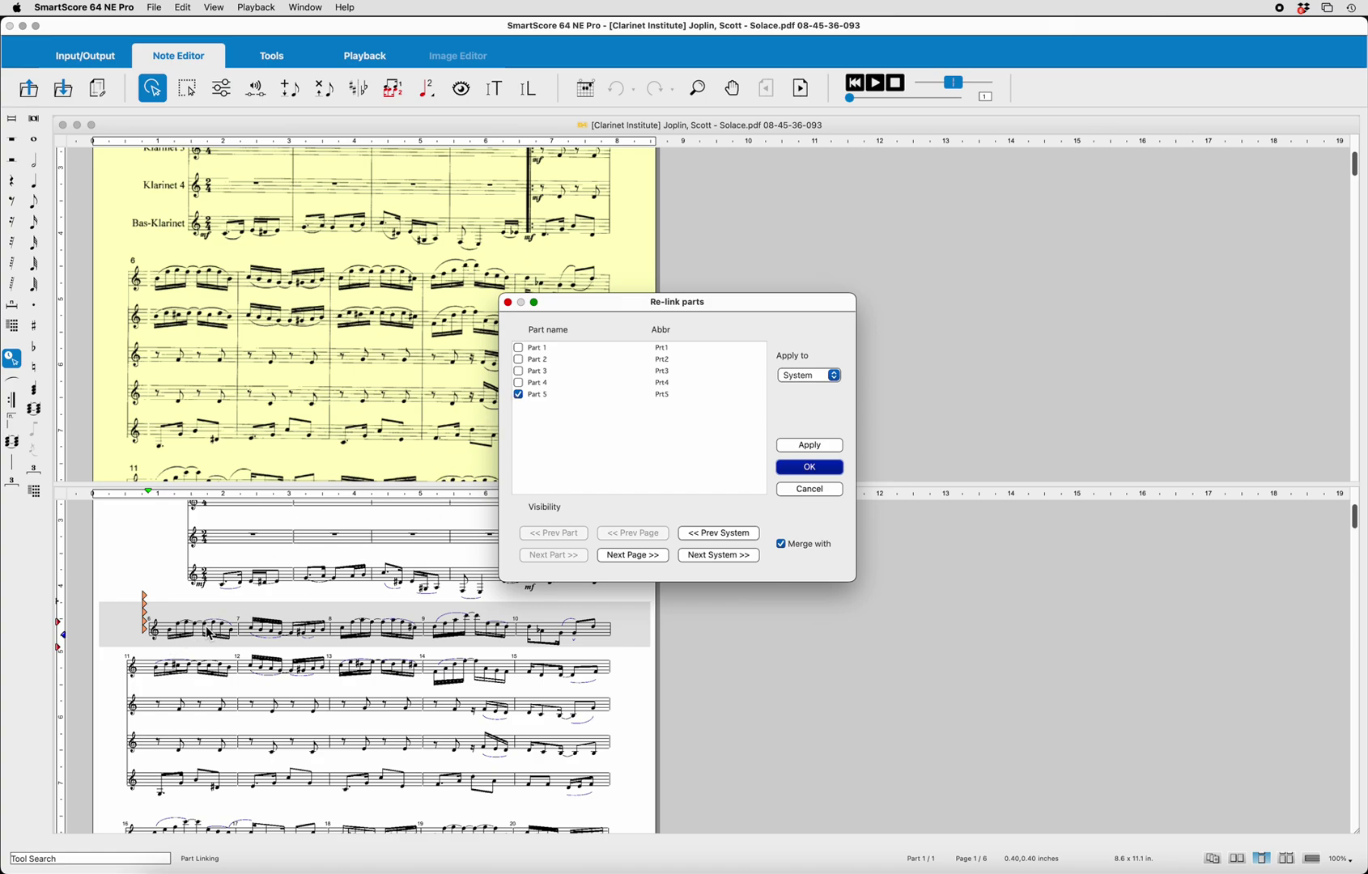
{"action": "left_click", "coordinate": [518, 348]}
{"action": "left_click", "coordinate": [518, 395]}
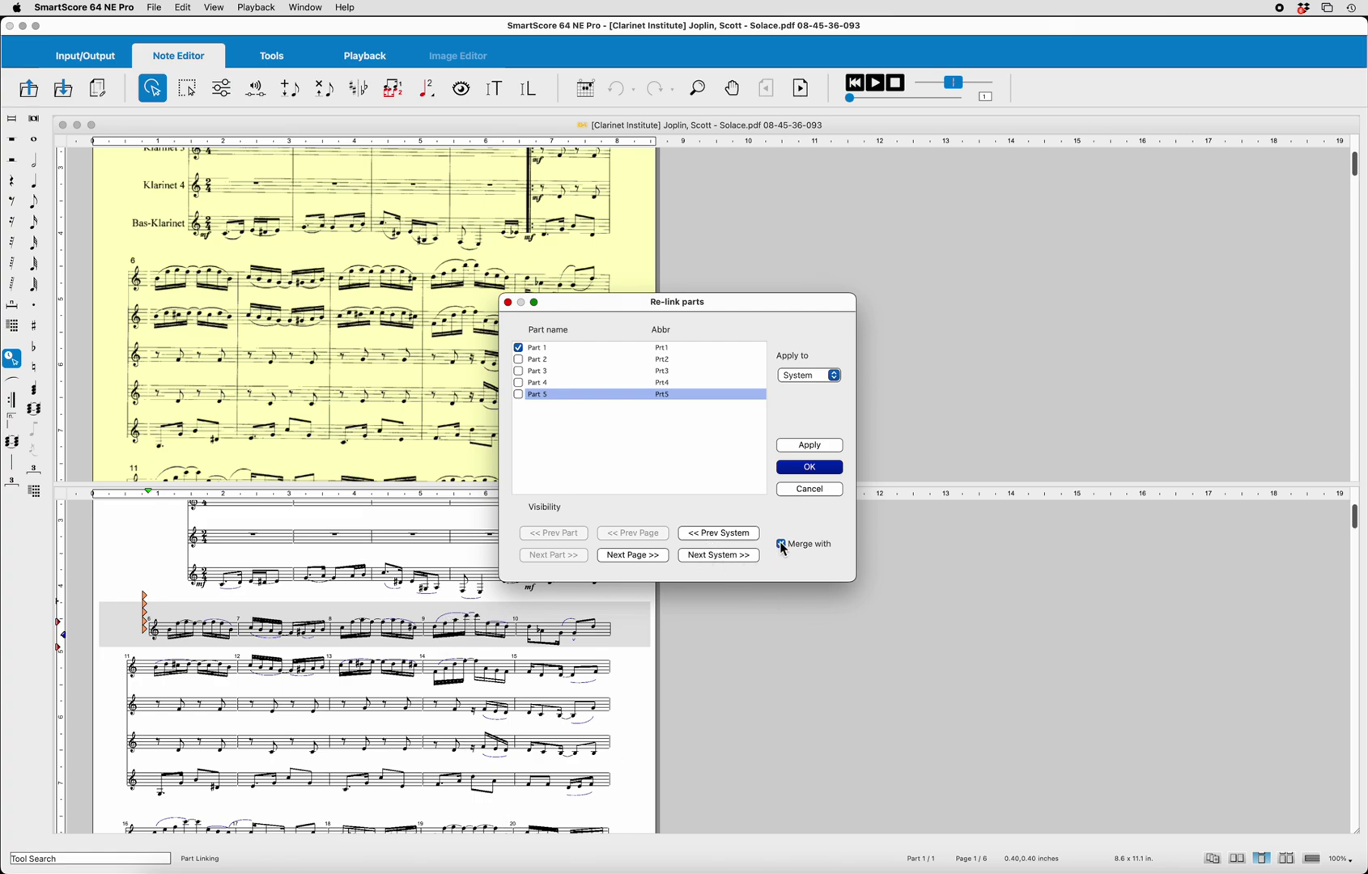
{"action": "left_click", "coordinate": [729, 556]}
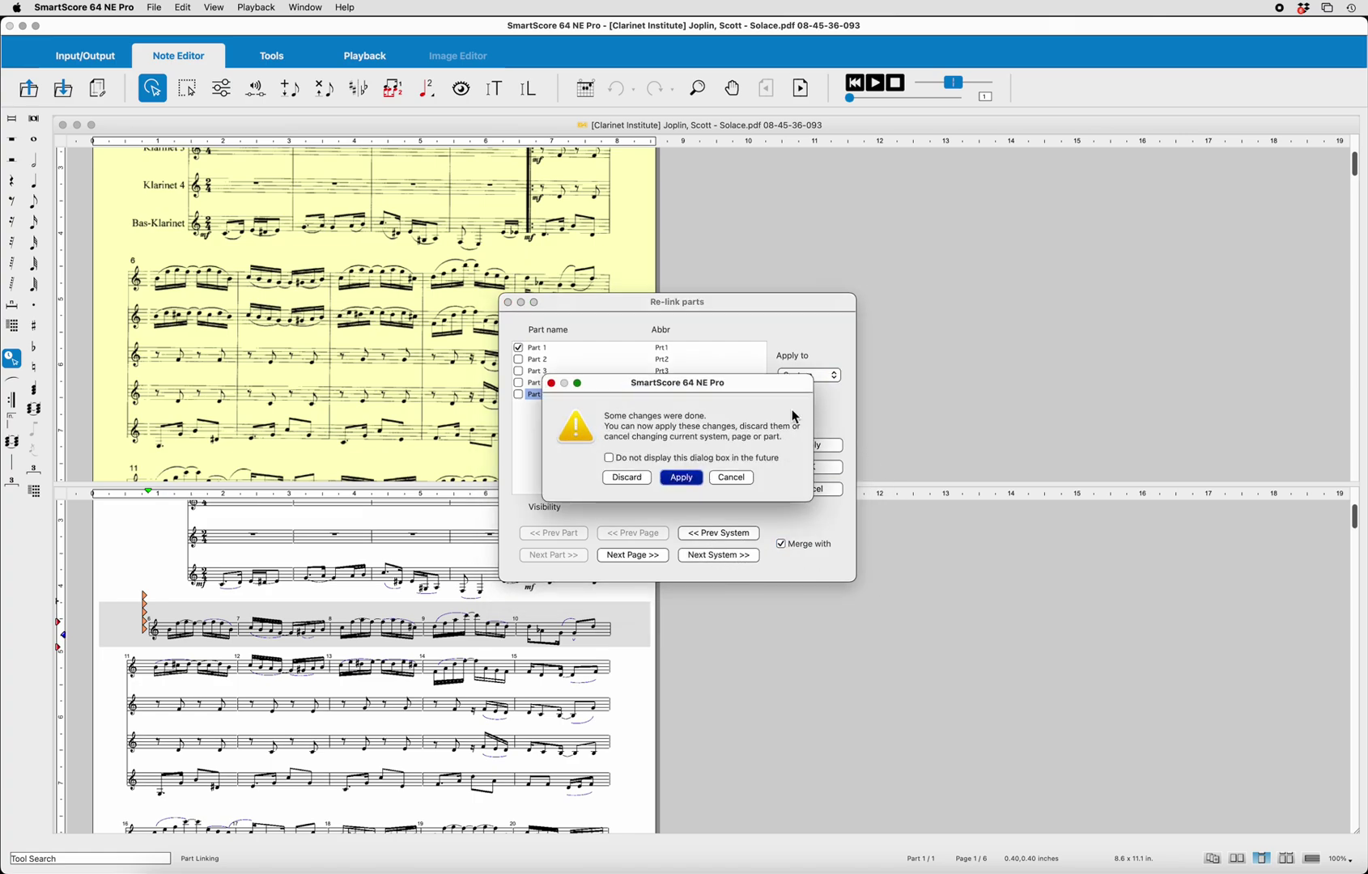
{"action": "left_click", "coordinate": [696, 481]}
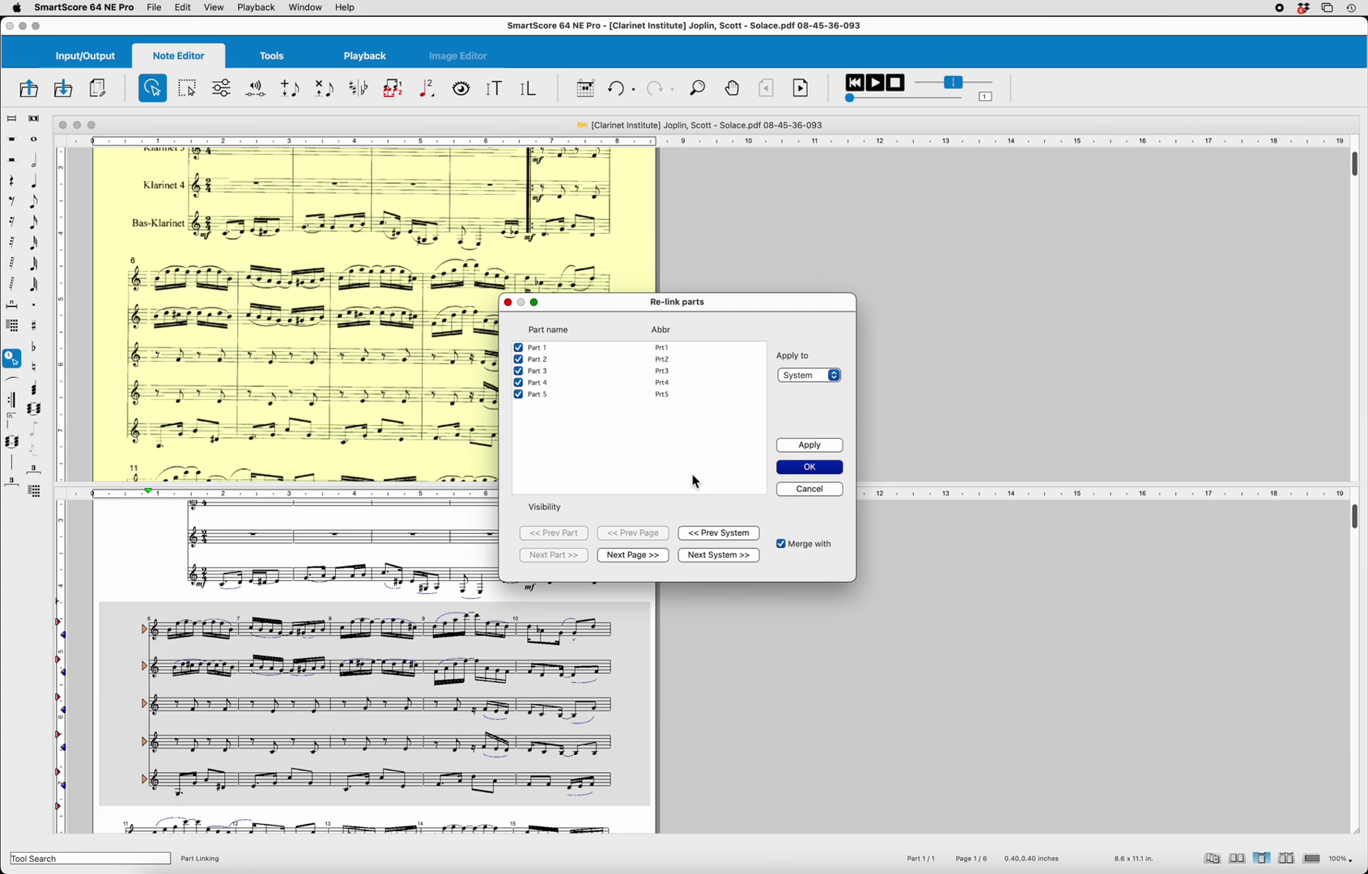
{"action": "left_click", "coordinate": [817, 469]}
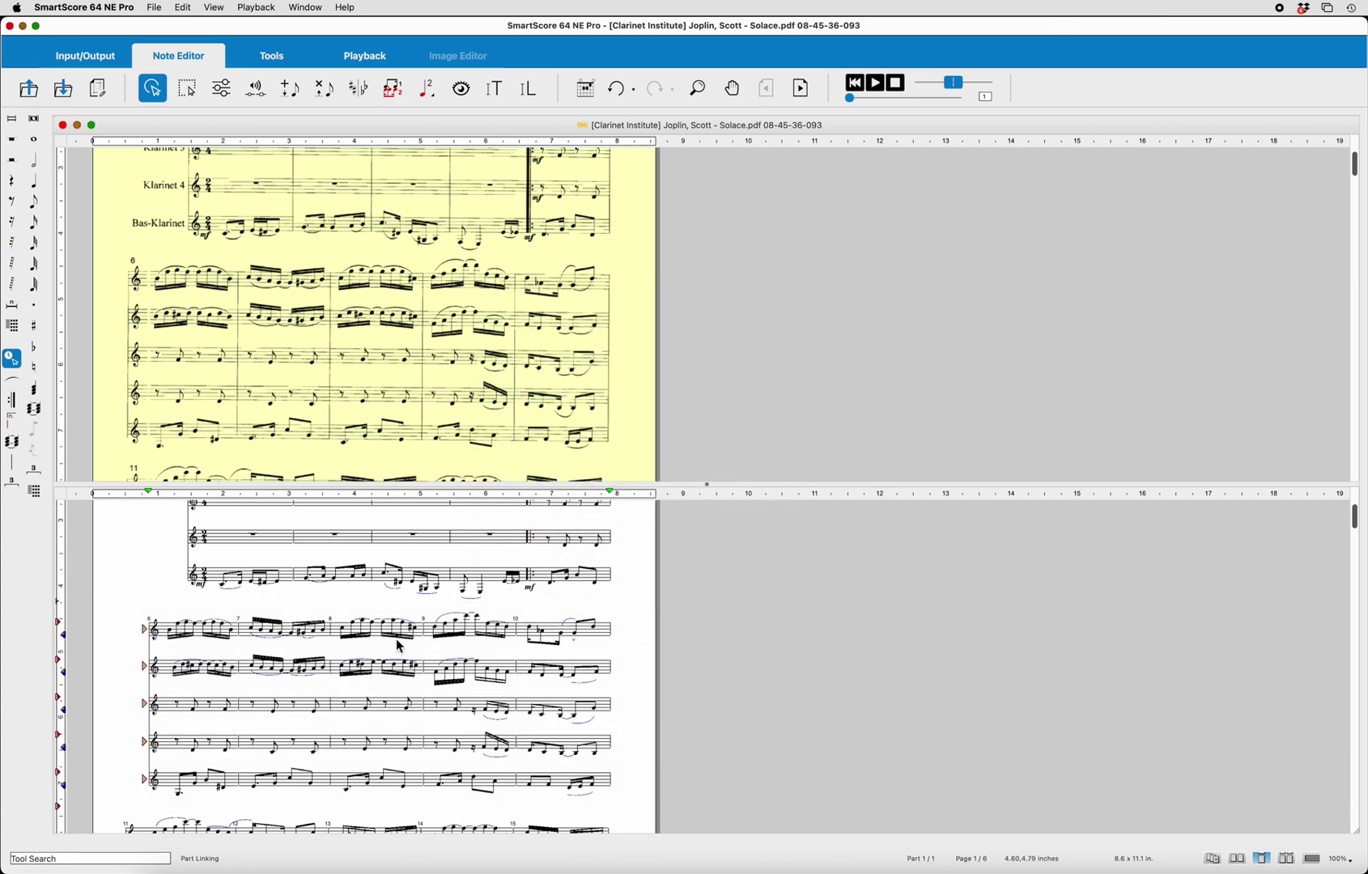
Scroll down to page 2 to show the measure 21 system with its second ending
{"action": "scroll", "coordinate": [294, 687], "scroll_direction": "down", "scroll_amount": 1}
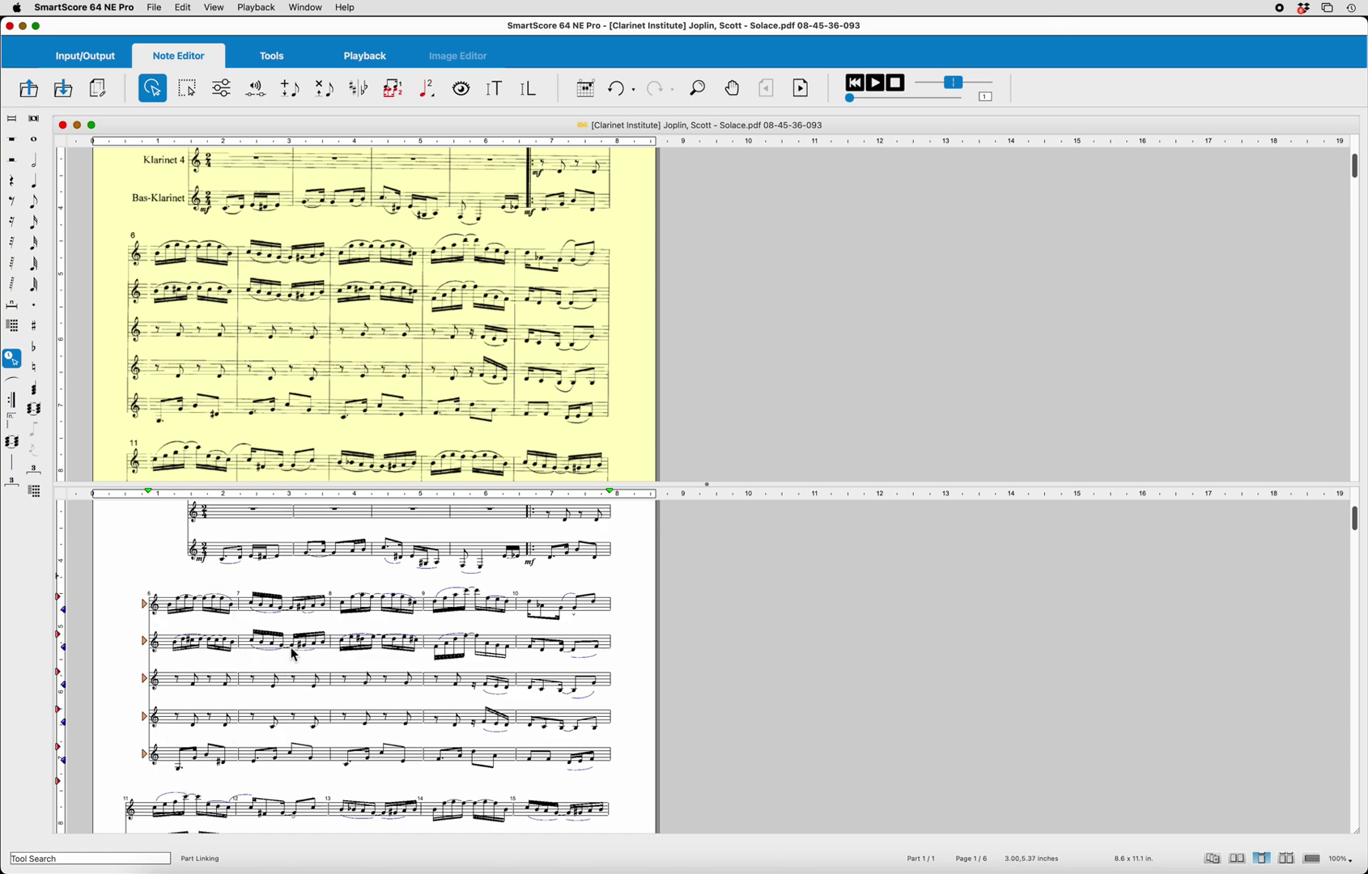
{"action": "scroll", "coordinate": [305, 631], "scroll_direction": "down", "scroll_amount": 2}
{"action": "scroll", "coordinate": [305, 631], "scroll_direction": "down", "scroll_amount": 10}
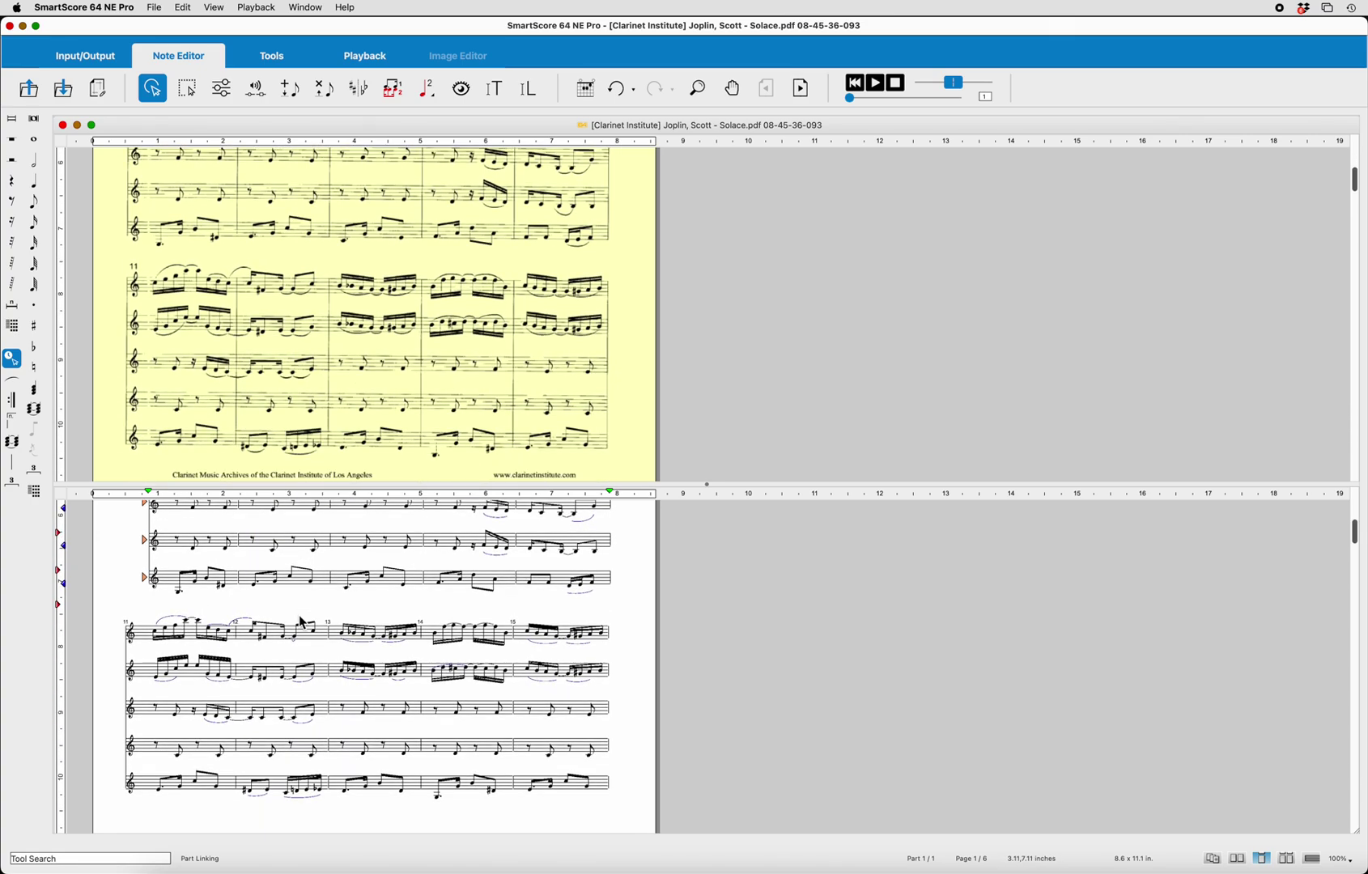
{"action": "scroll", "coordinate": [300, 621], "scroll_direction": "down", "scroll_amount": 10}
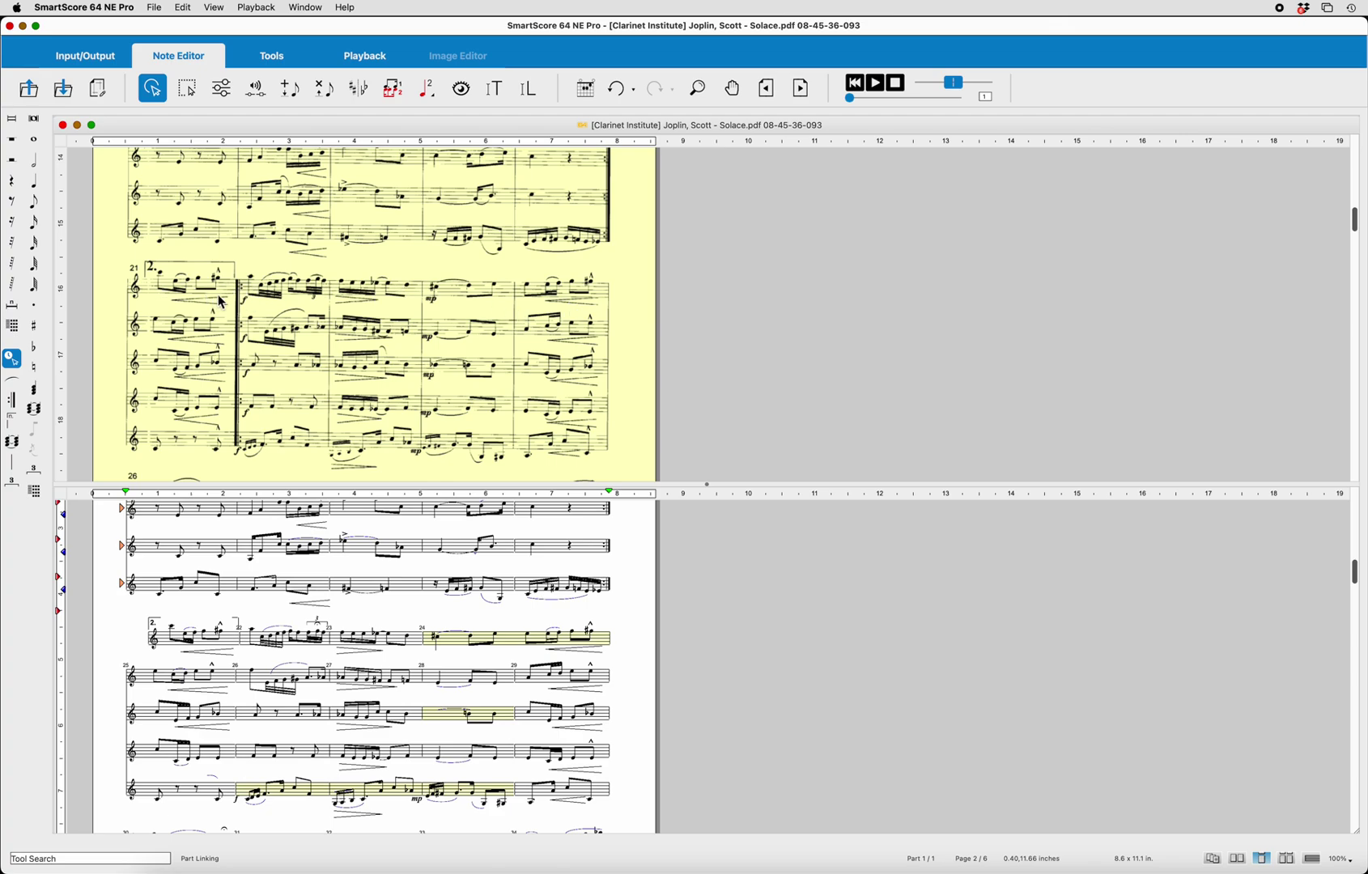
Move the measure-21 top staff from Part 5 to Part 1, apply, and dismiss the barline warning
{"action": "right_click", "coordinate": [195, 647]}
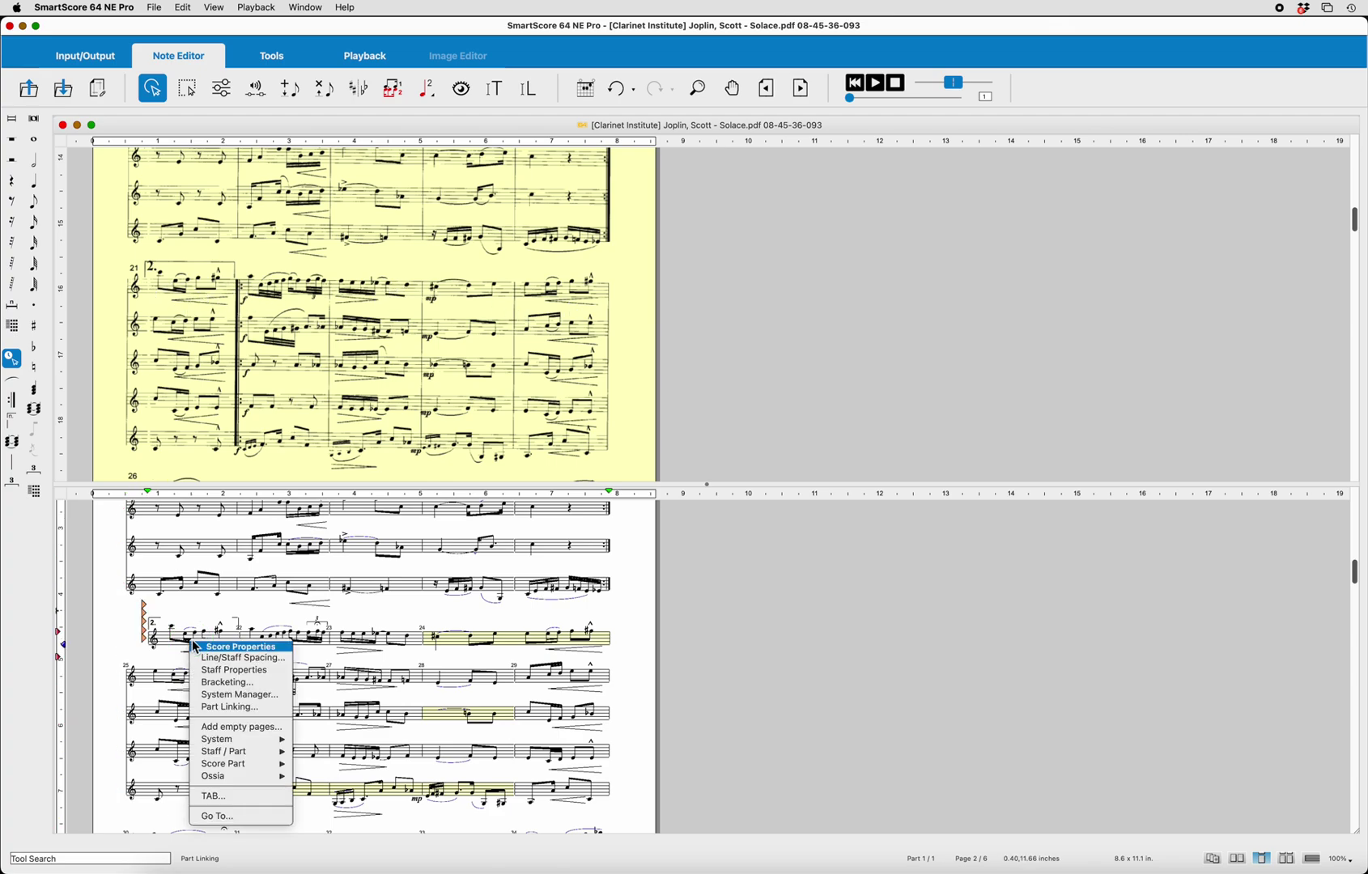
{"action": "left_click", "coordinate": [230, 706]}
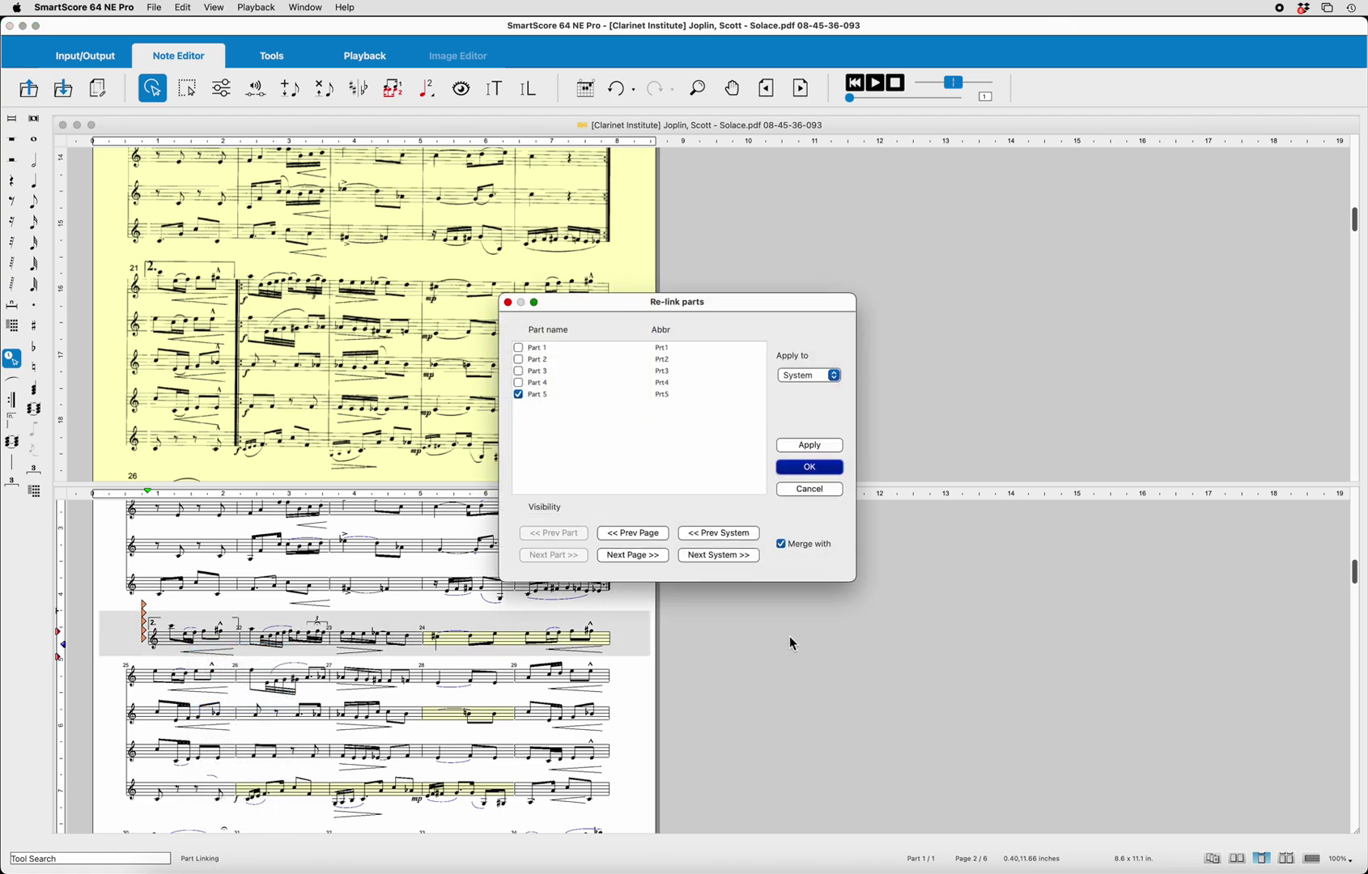
{"action": "left_click", "coordinate": [520, 396]}
{"action": "left_click", "coordinate": [519, 348]}
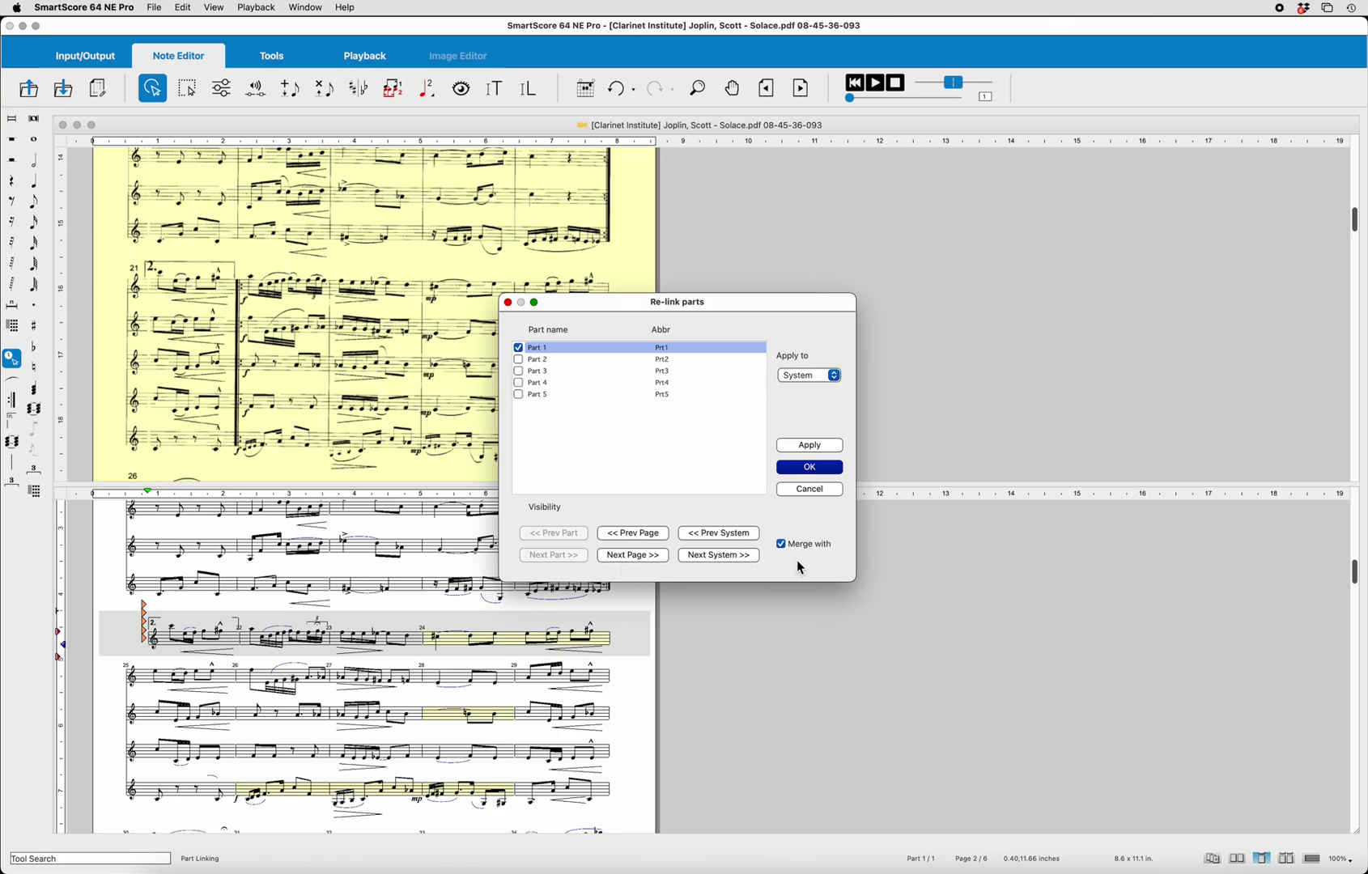
{"action": "left_click", "coordinate": [720, 555]}
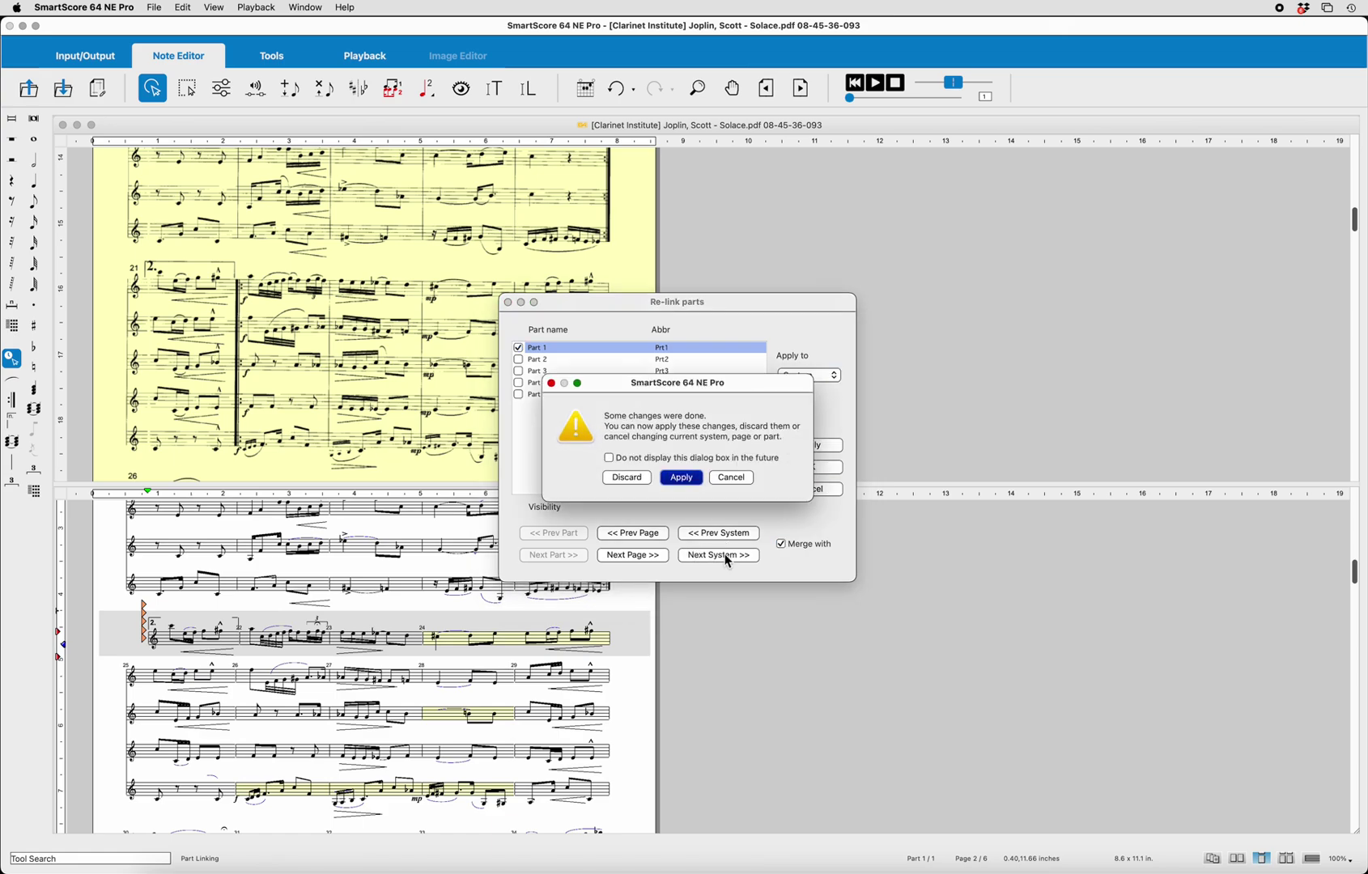
{"action": "left_click", "coordinate": [682, 478]}
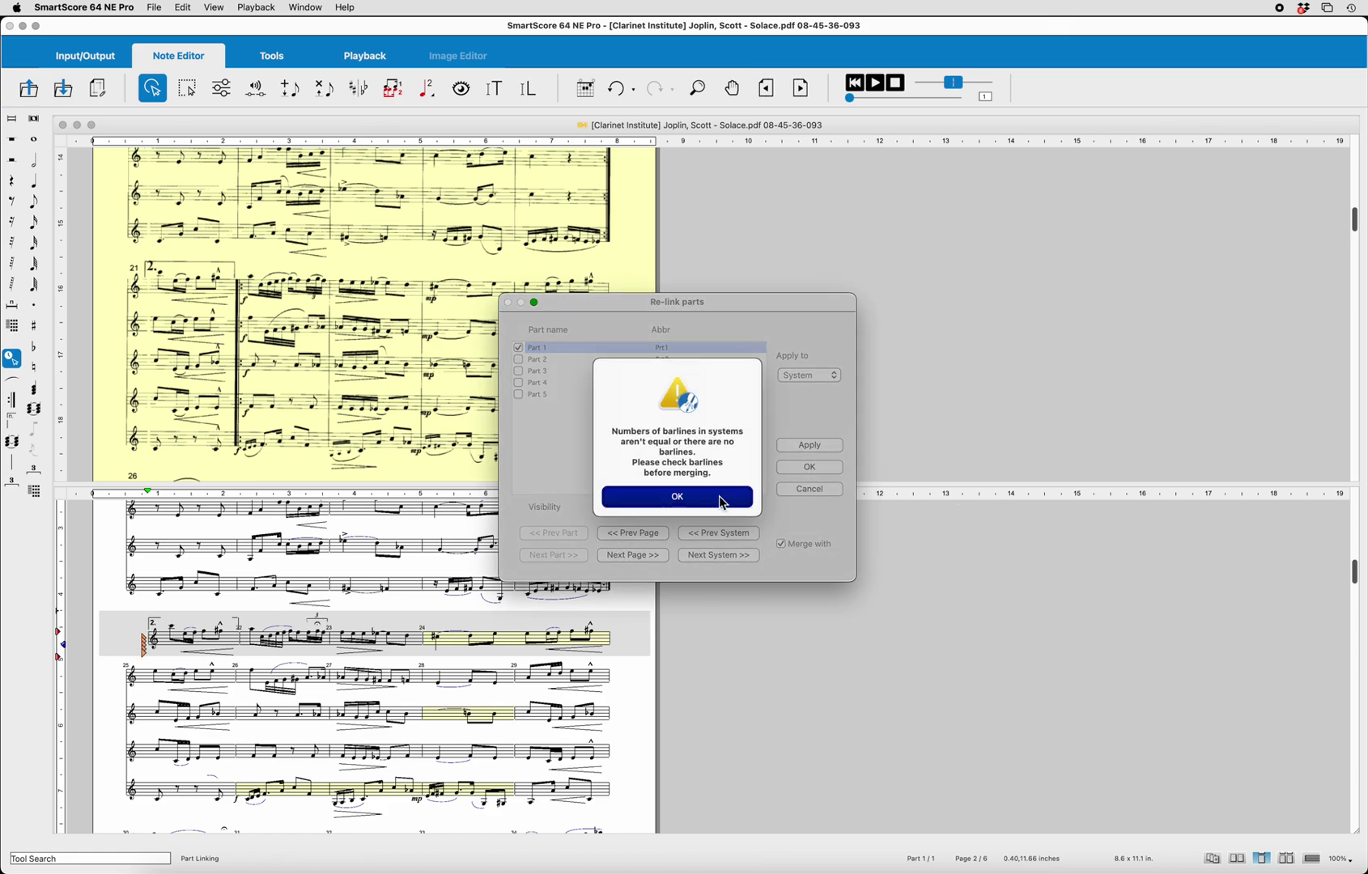
{"action": "left_click", "coordinate": [723, 501]}
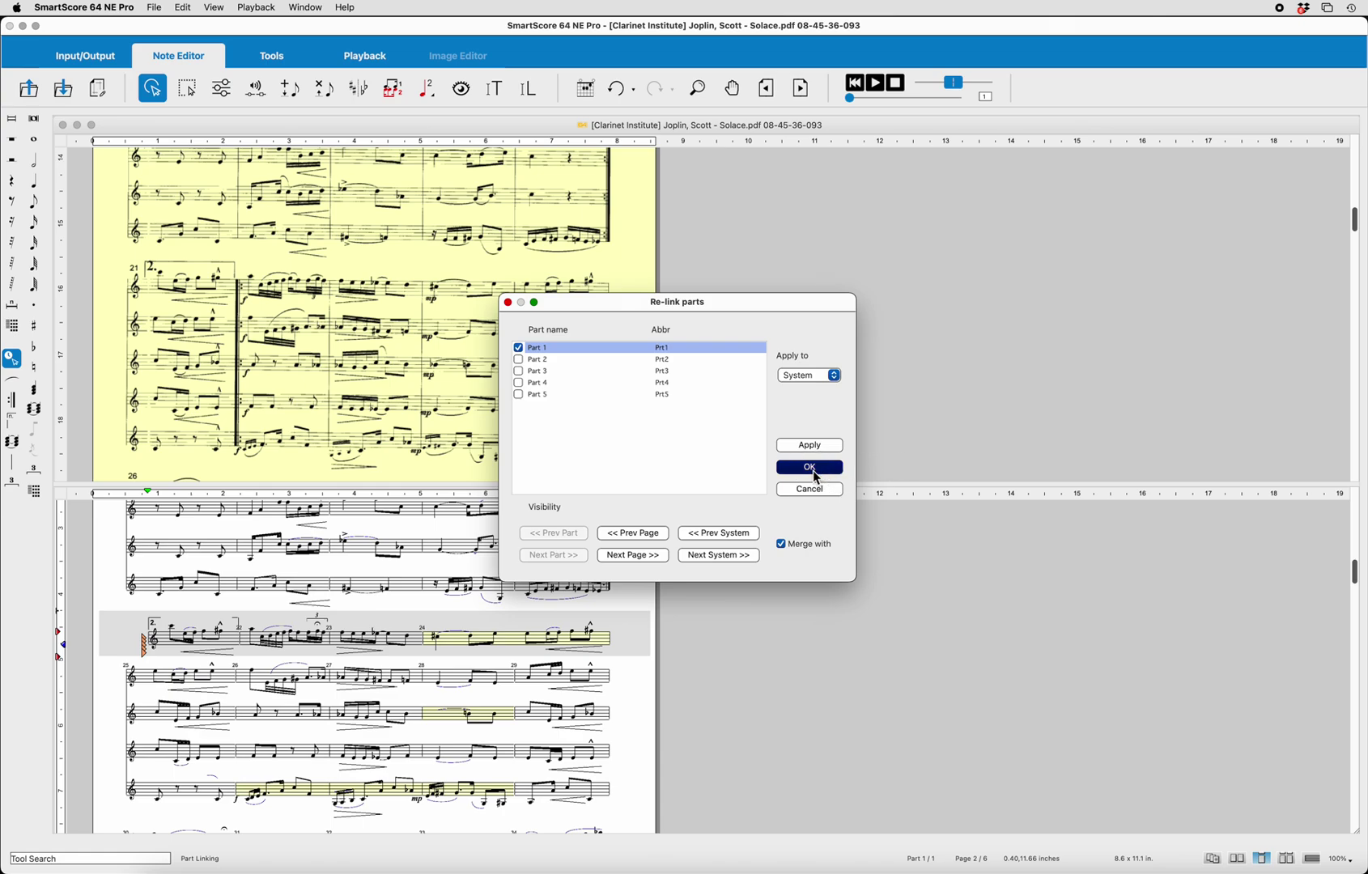
{"action": "left_click", "coordinate": [809, 468]}
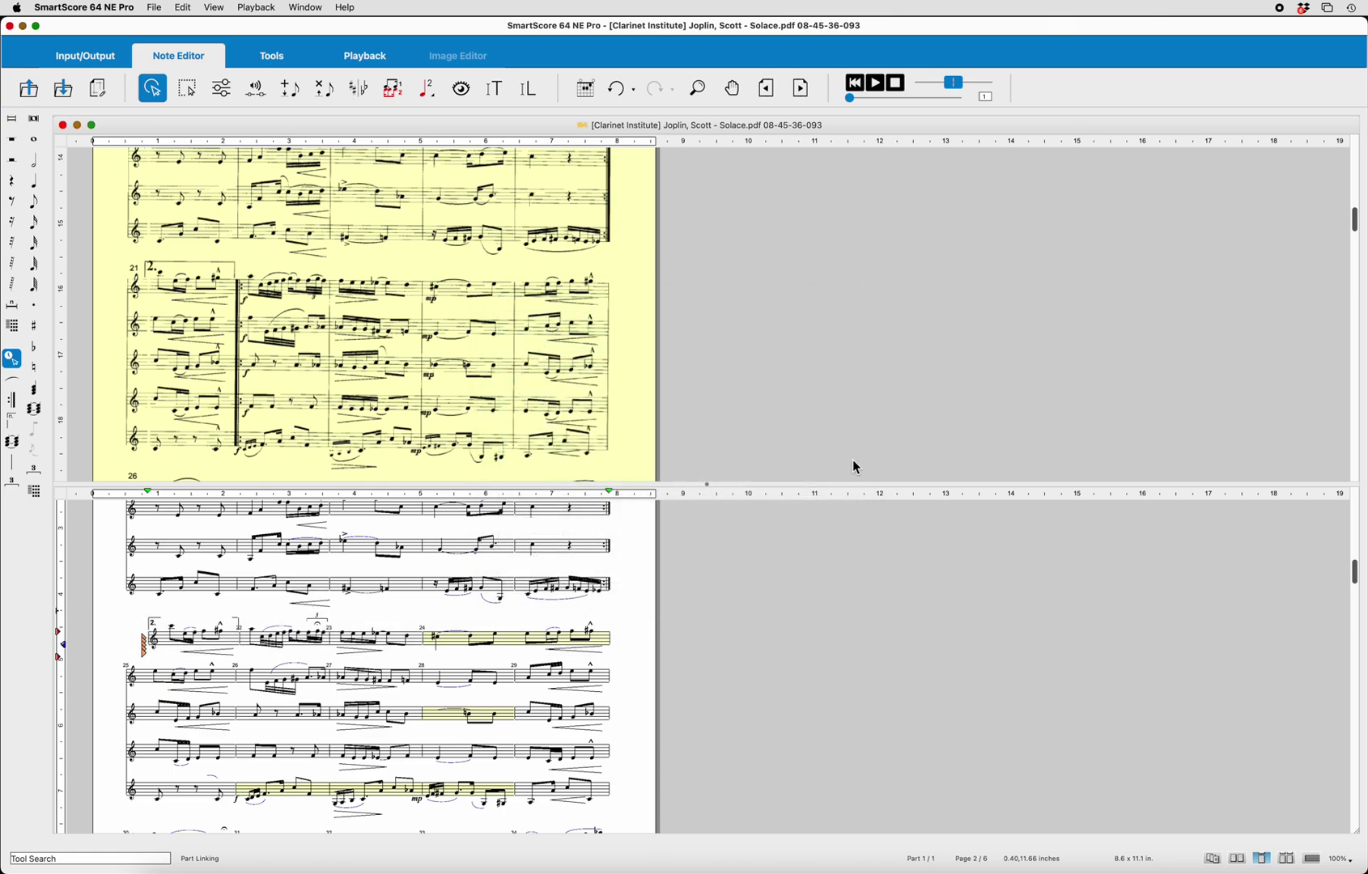
{"action": "right_click", "coordinate": [208, 638]}
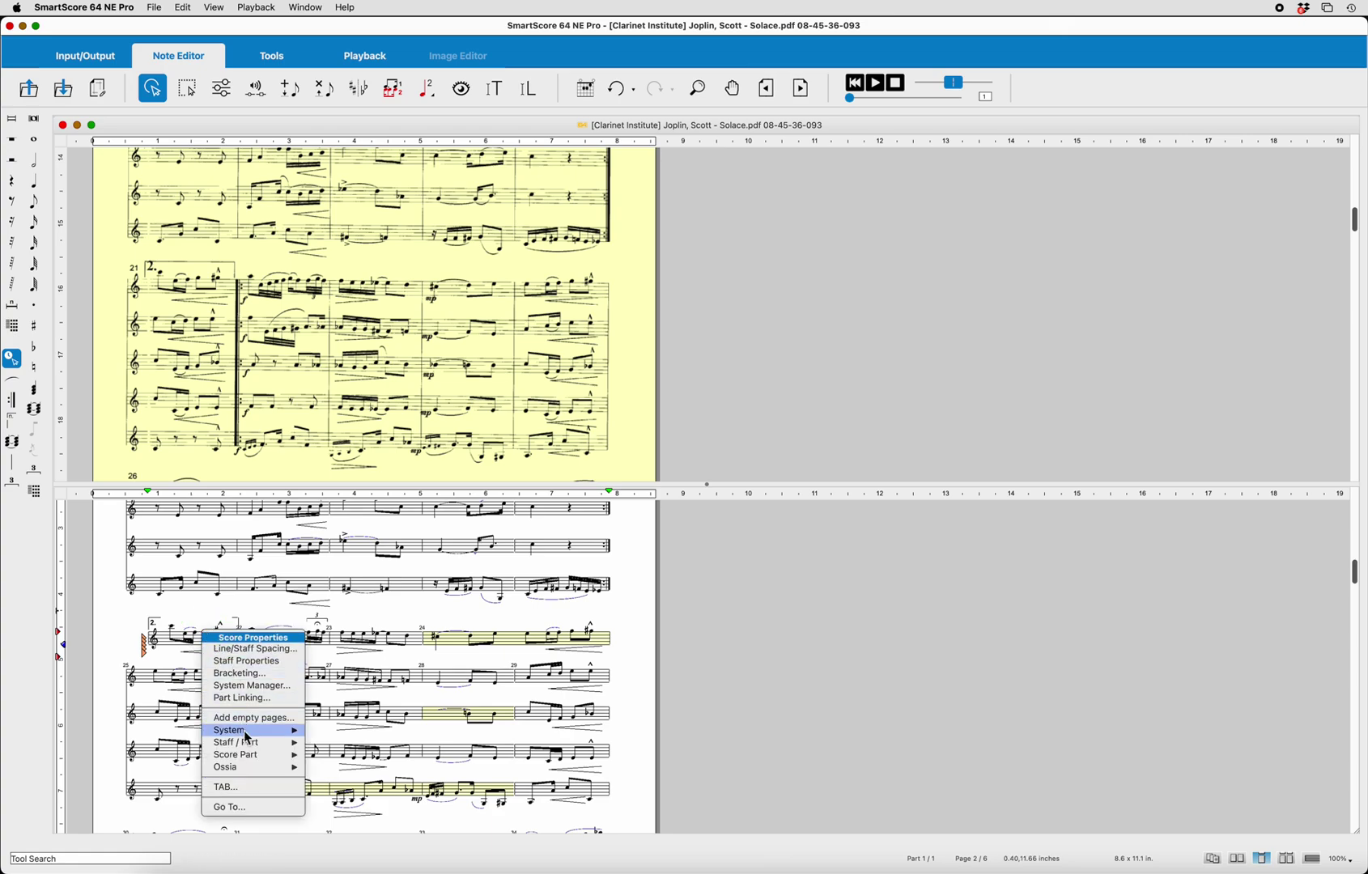
{"action": "mouse_move", "coordinate": [258, 733]}
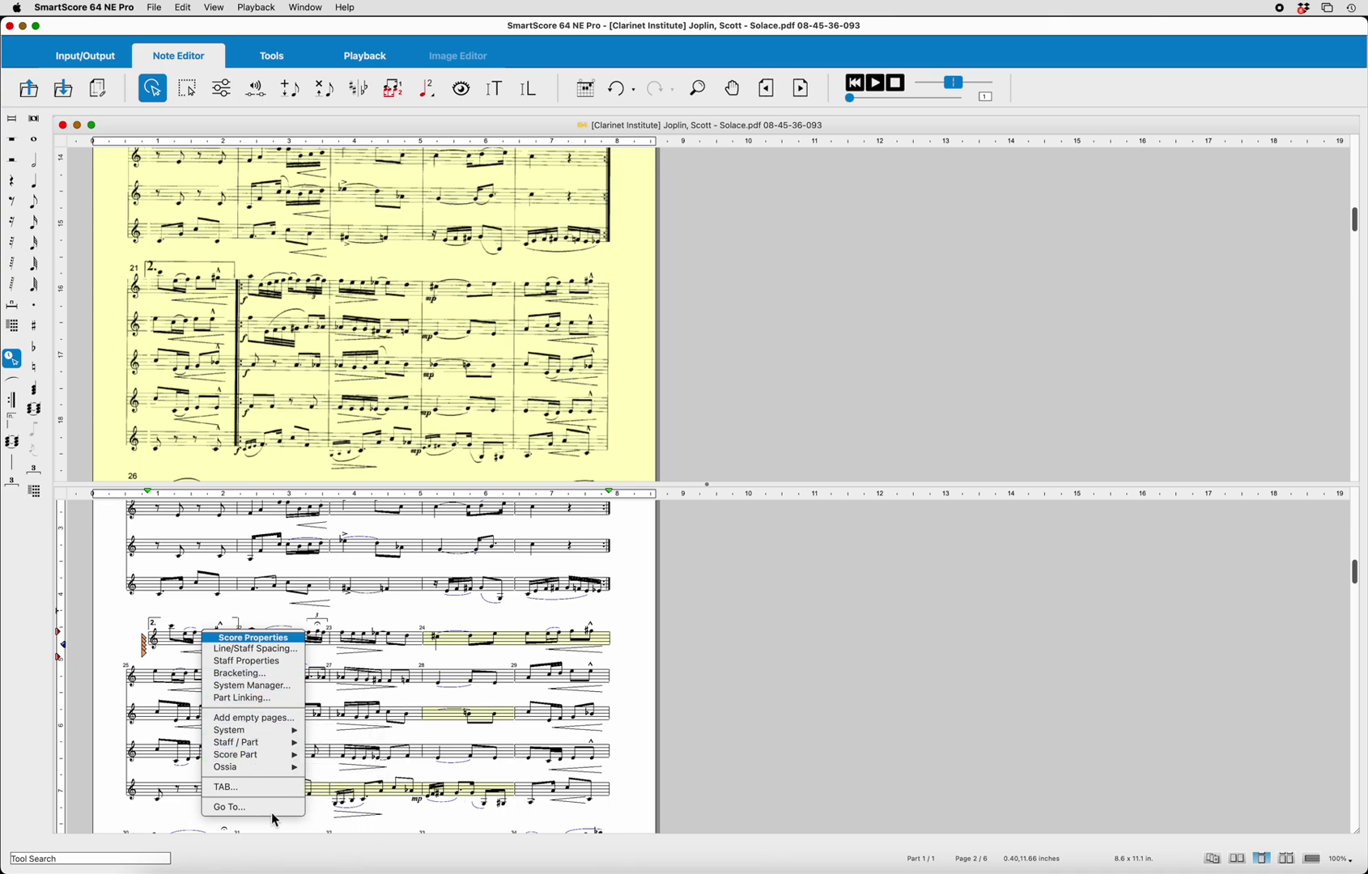
{"action": "left_click", "coordinate": [624, 824]}
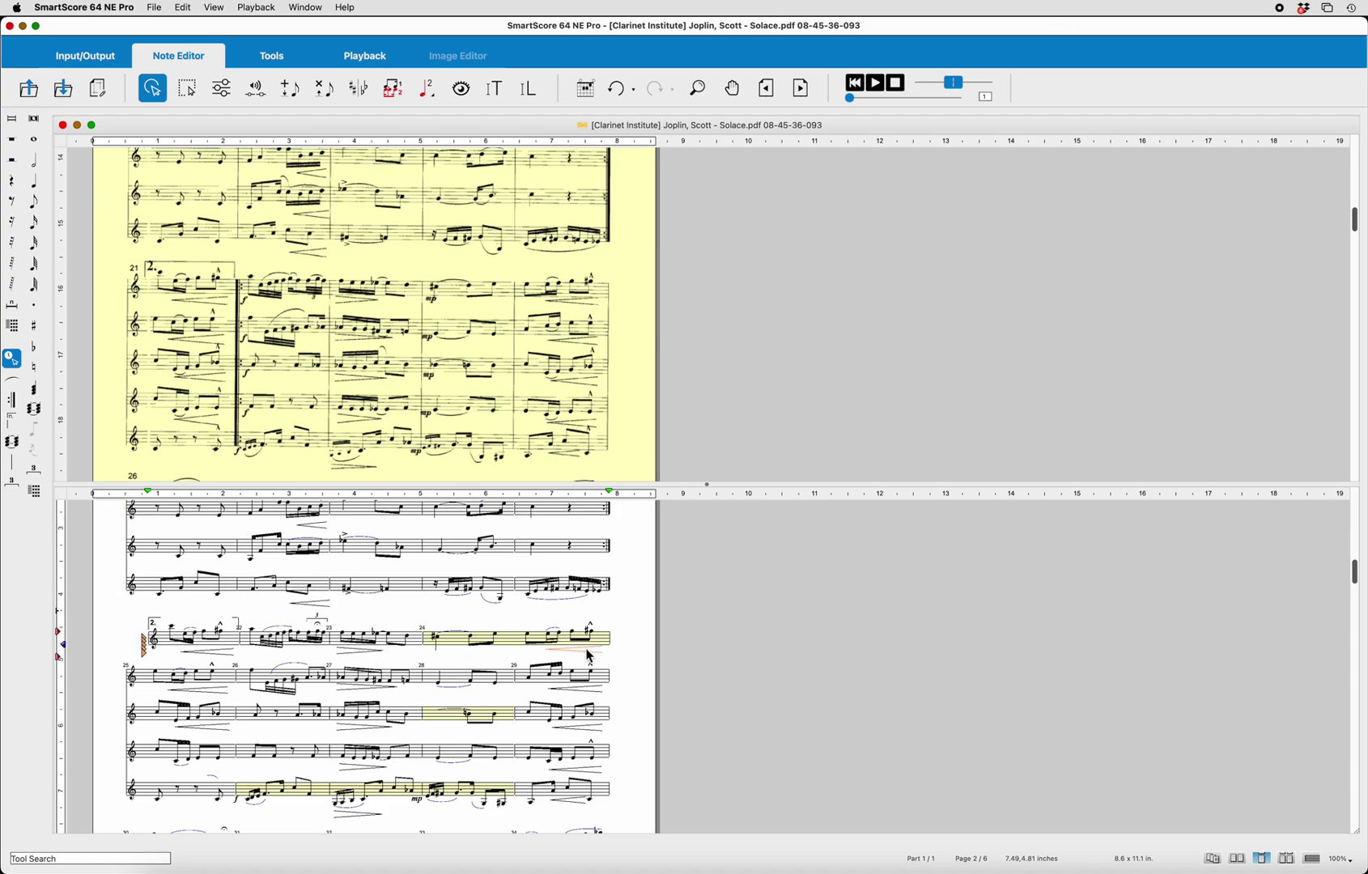
{"action": "scroll", "coordinate": [514, 659], "scroll_direction": "down", "scroll_amount": 1}
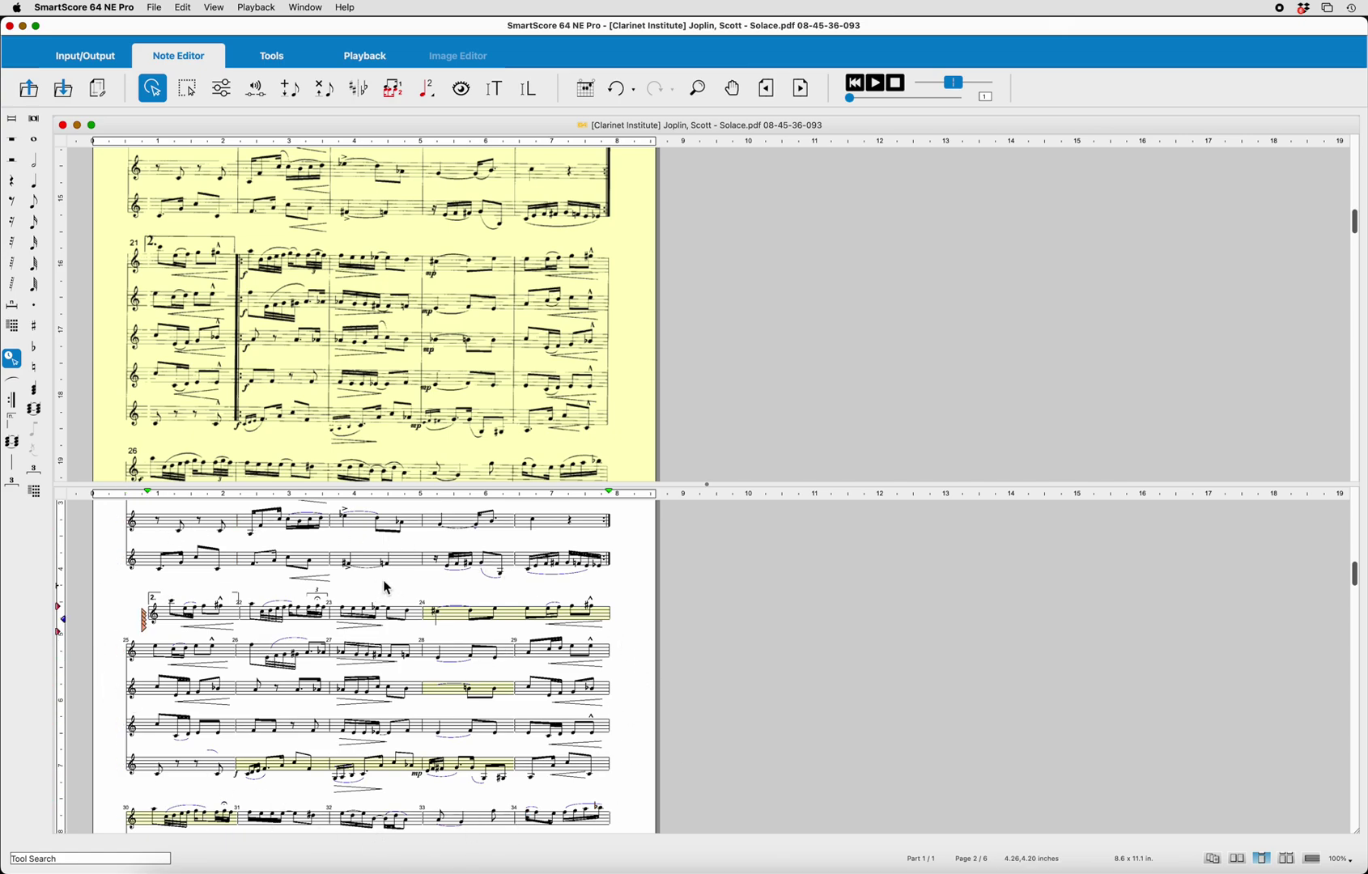
Reopen Part Linking for the measure-21 system and advance to the next system, hitting the barline-mismatch warning
{"action": "left_click", "coordinate": [169, 624]}
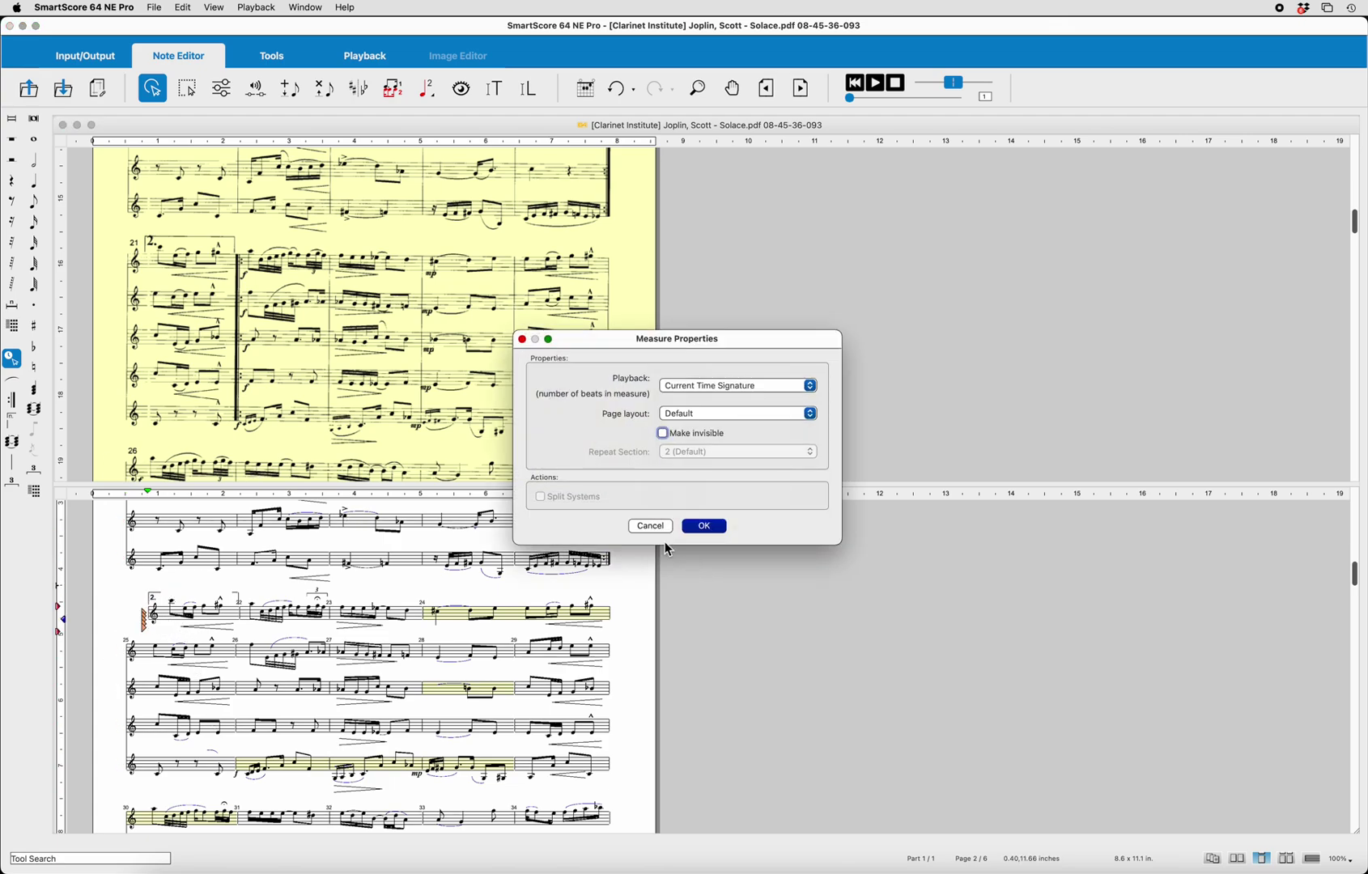
{"action": "left_click", "coordinate": [652, 527]}
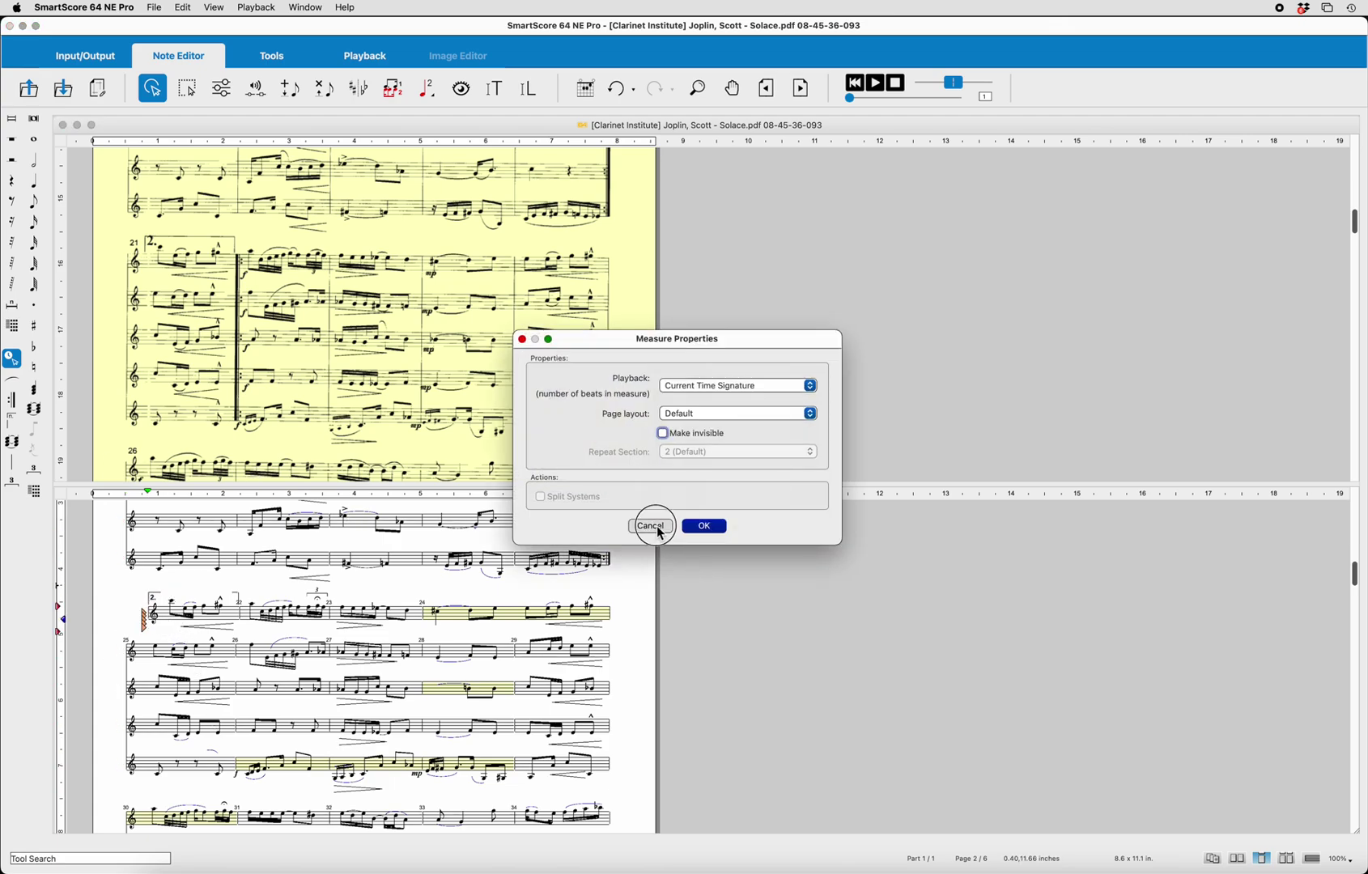
{"action": "right_click", "coordinate": [172, 618]}
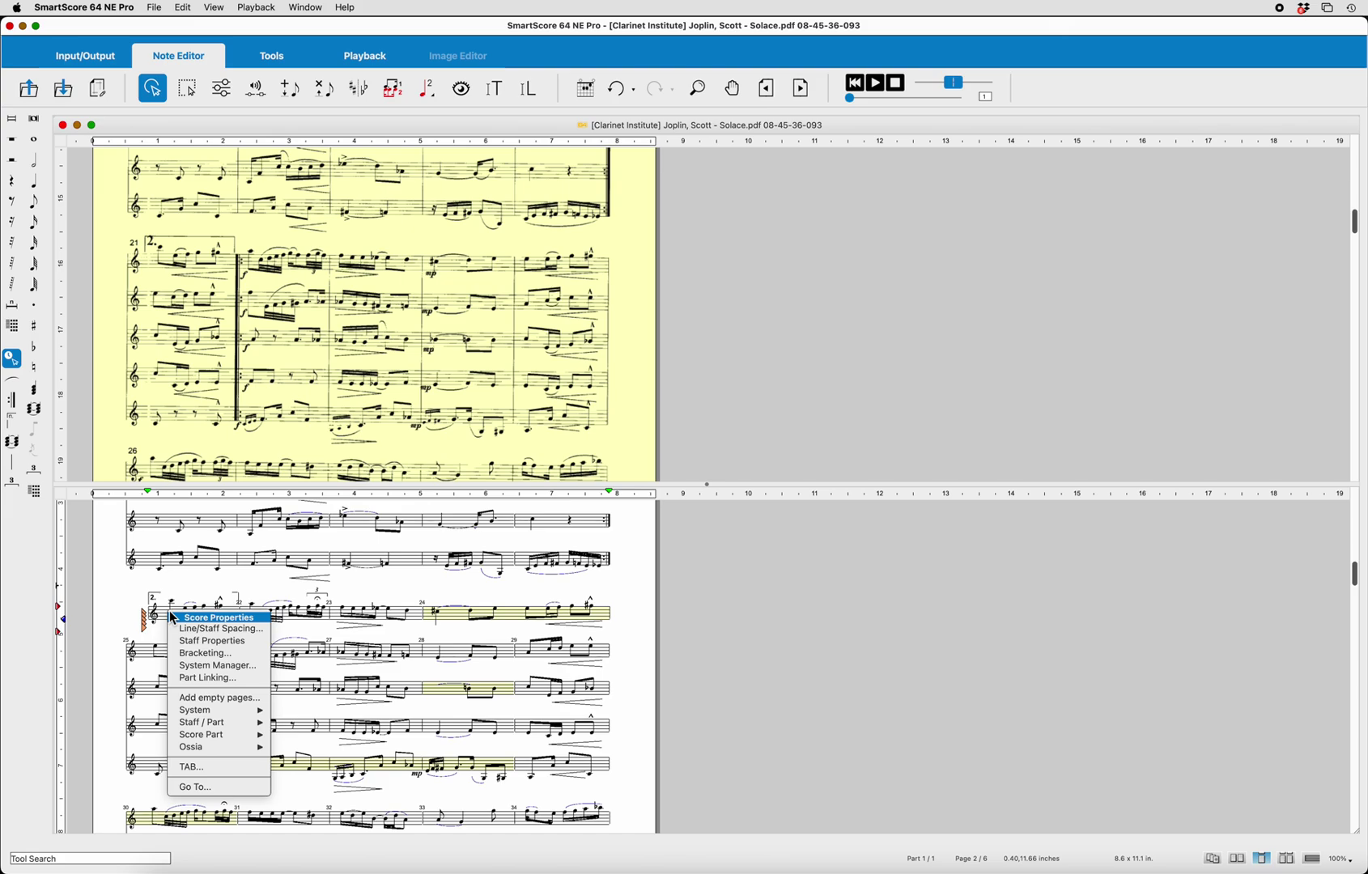
{"action": "left_click", "coordinate": [198, 678]}
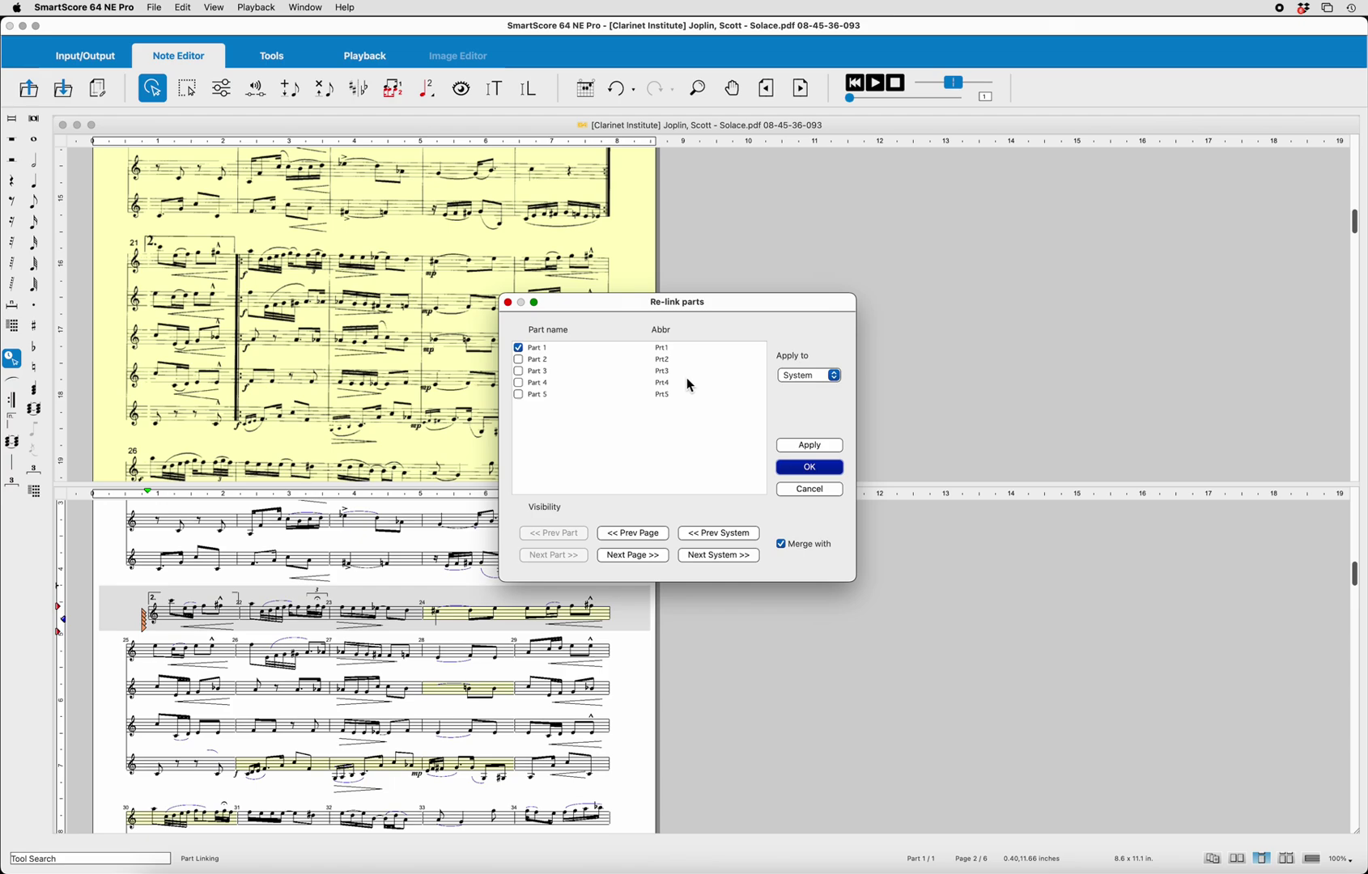
{"action": "left_click", "coordinate": [719, 560]}
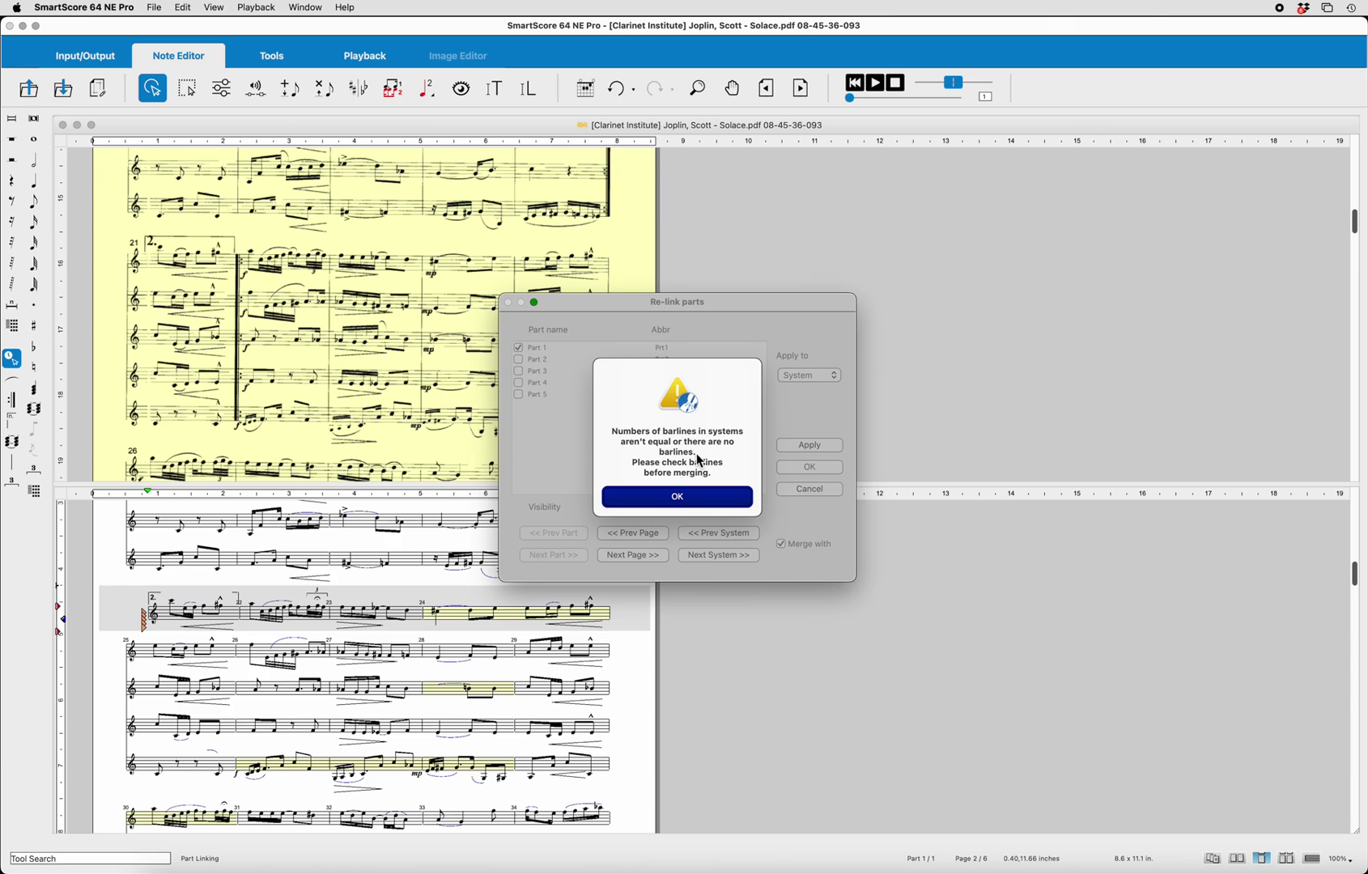
{"action": "left_click", "coordinate": [697, 499]}
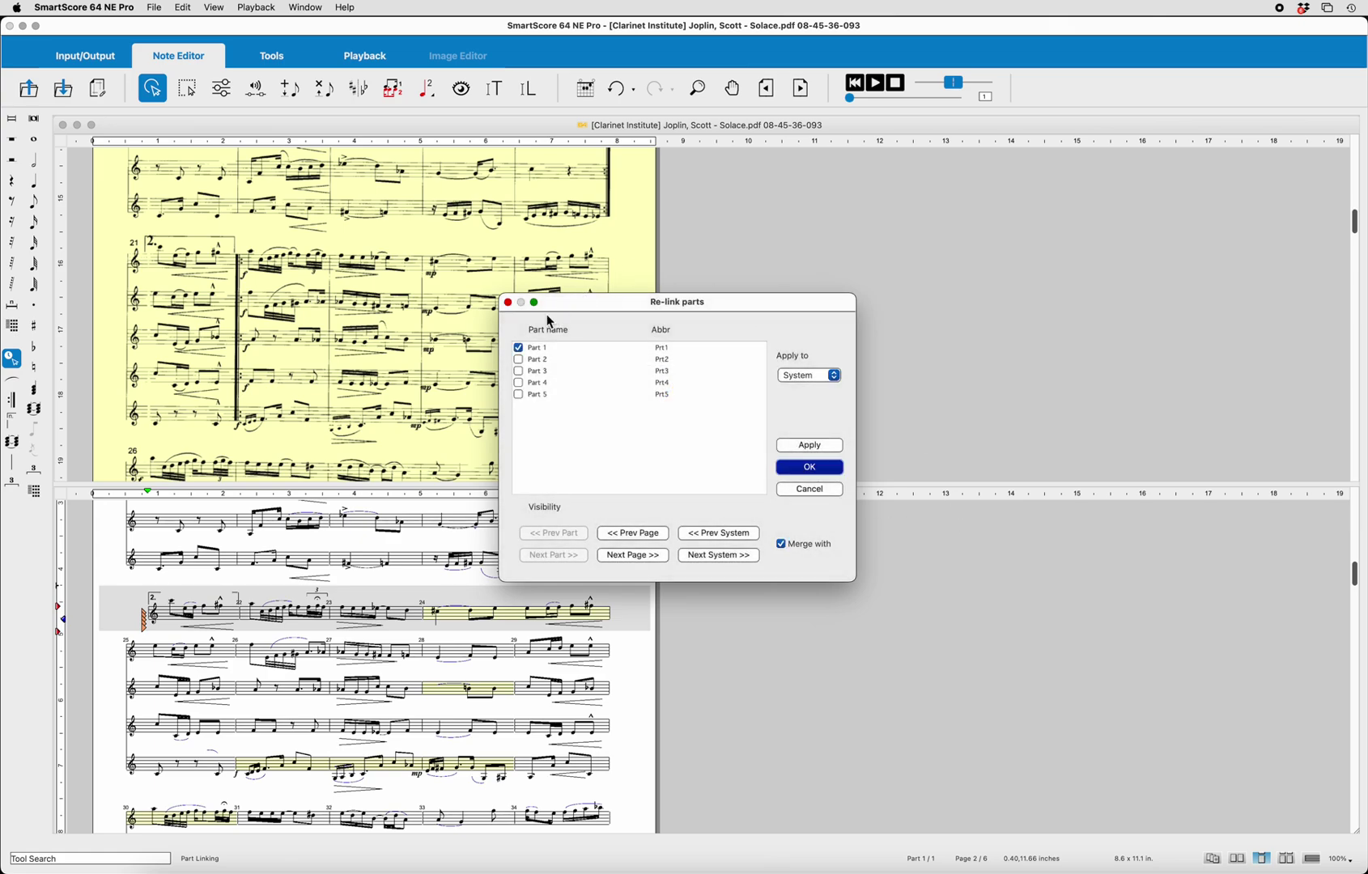
Cancel the Re-link parts dialog, leaving the part links unchanged
{"action": "left_click", "coordinate": [801, 499]}
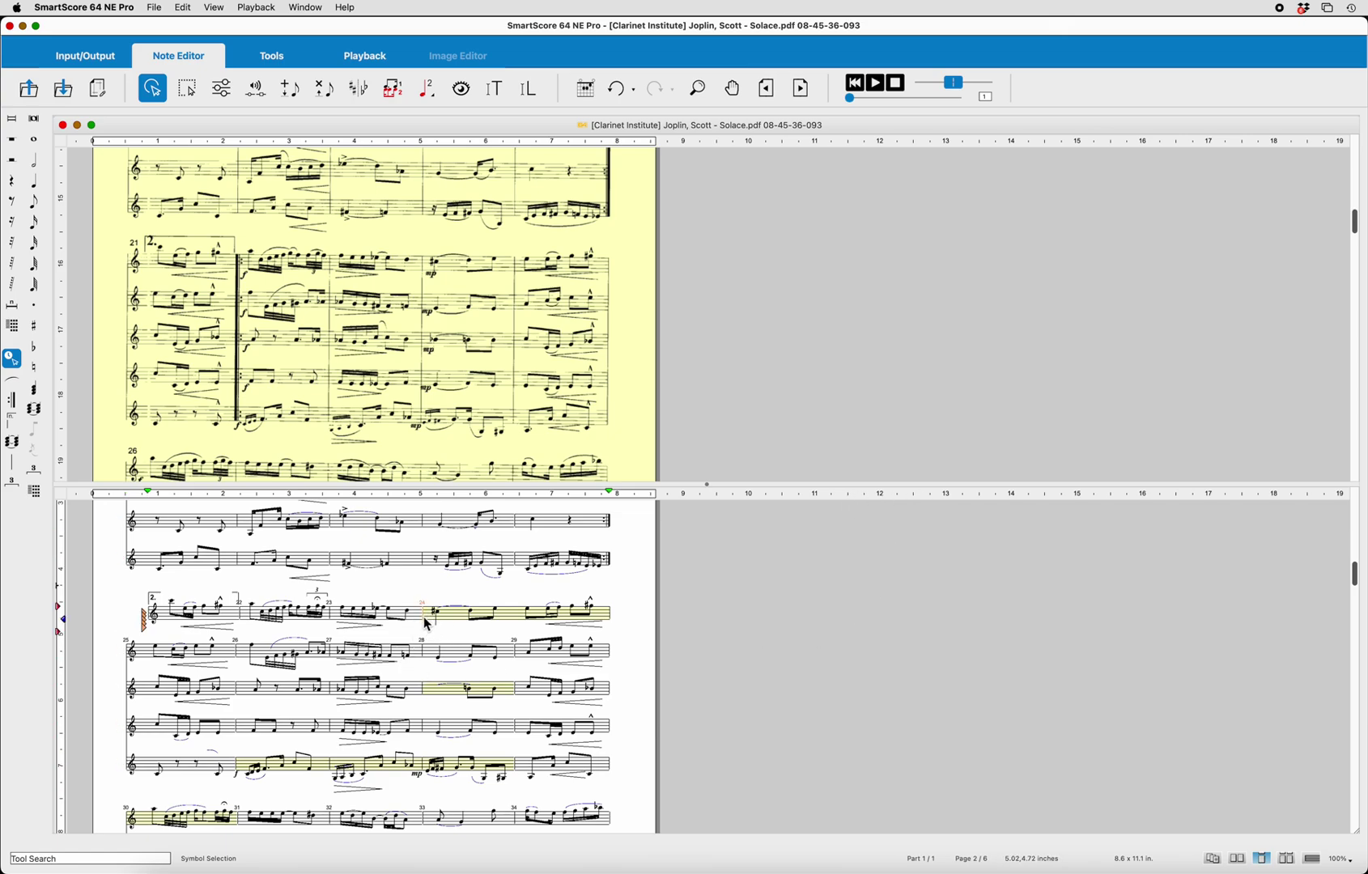
Insert a barline splitting measure 24
{"action": "key", "text": "b"}
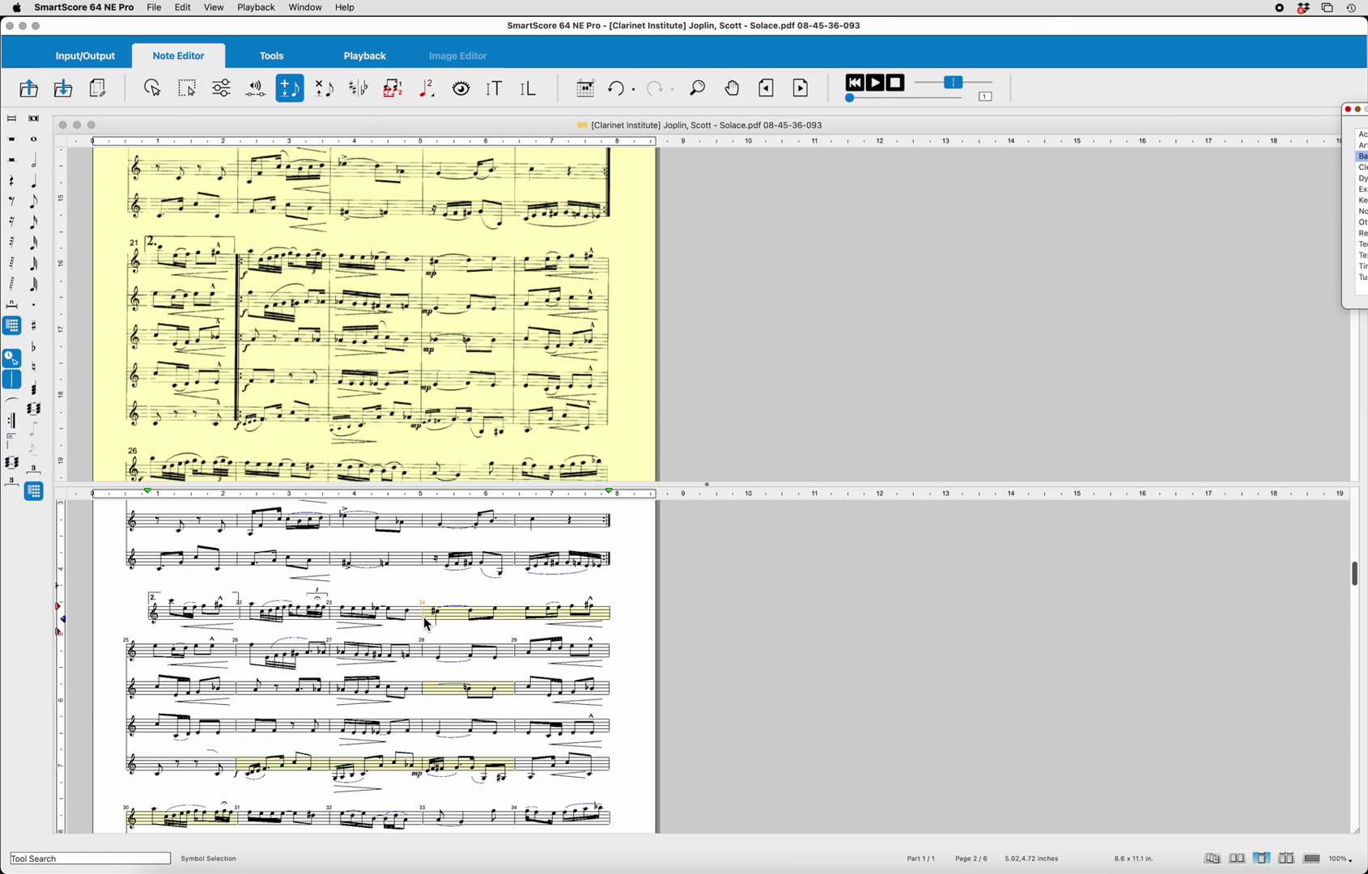
{"action": "left_click", "coordinate": [515, 615]}
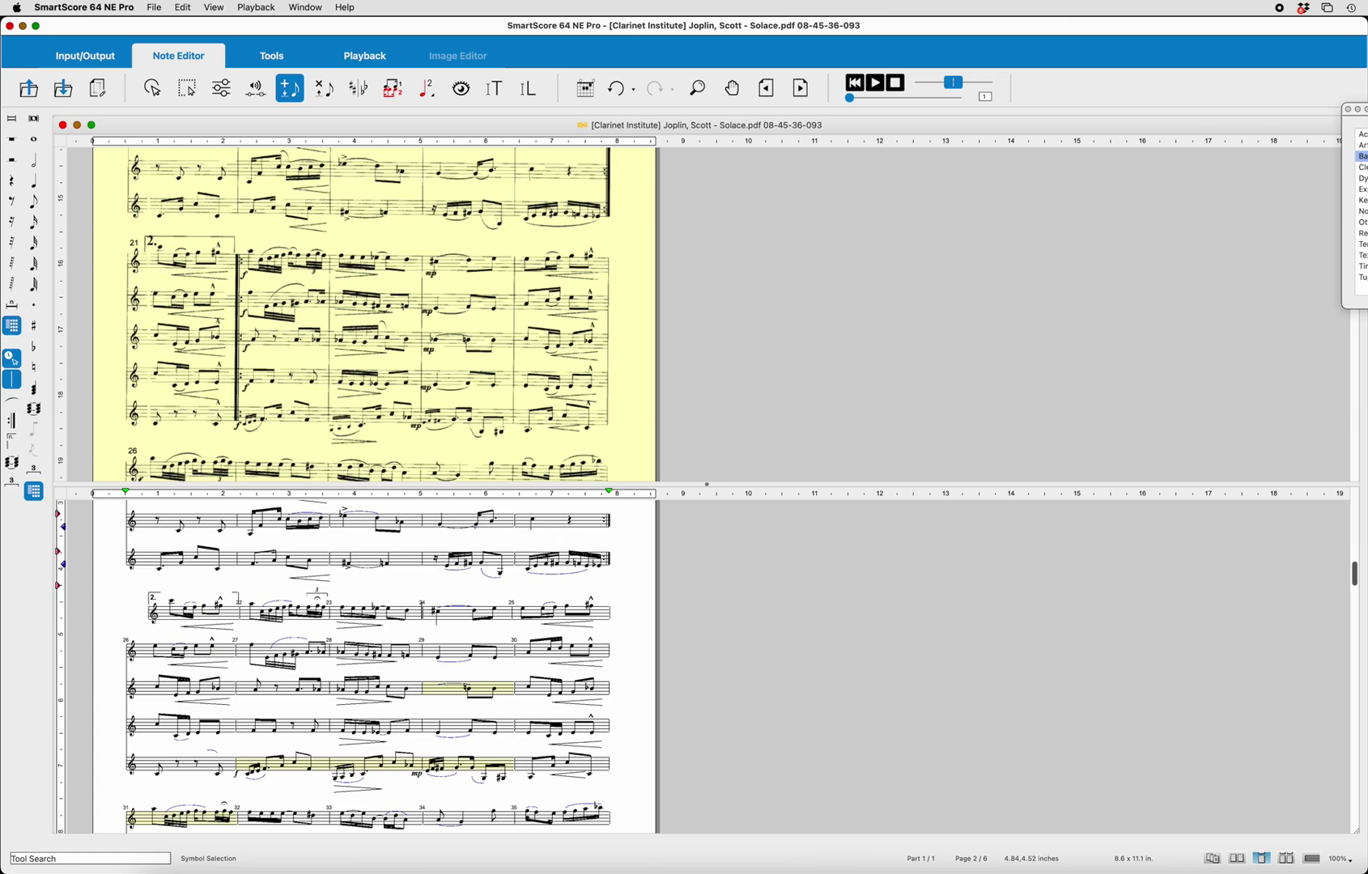
{"action": "left_click", "coordinate": [424, 615]}
{"action": "key", "text": "Escape"}
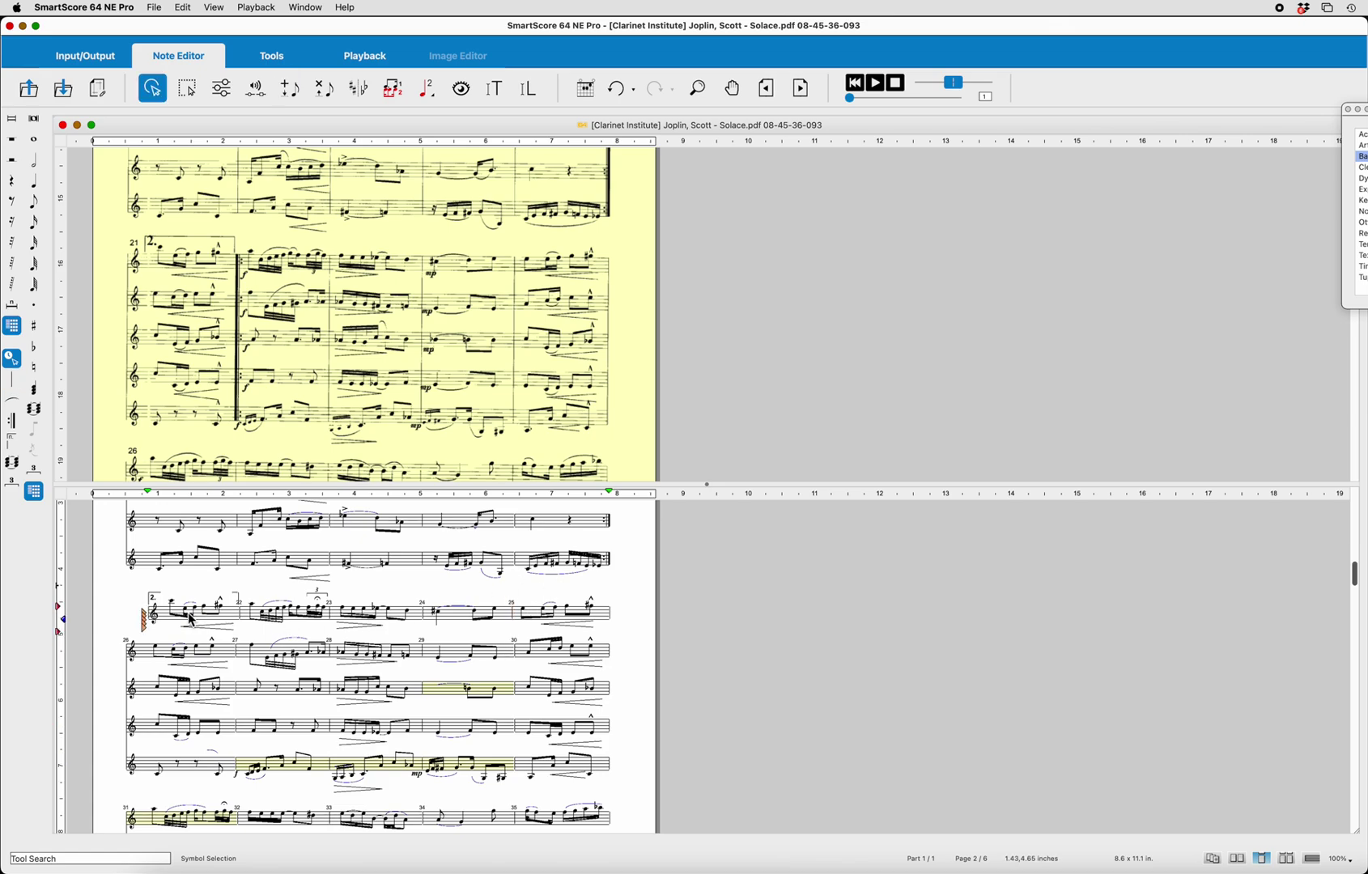
Relink the measure-21 system so Parts 2–5 carry through to the next system
{"action": "right_click", "coordinate": [191, 620]}
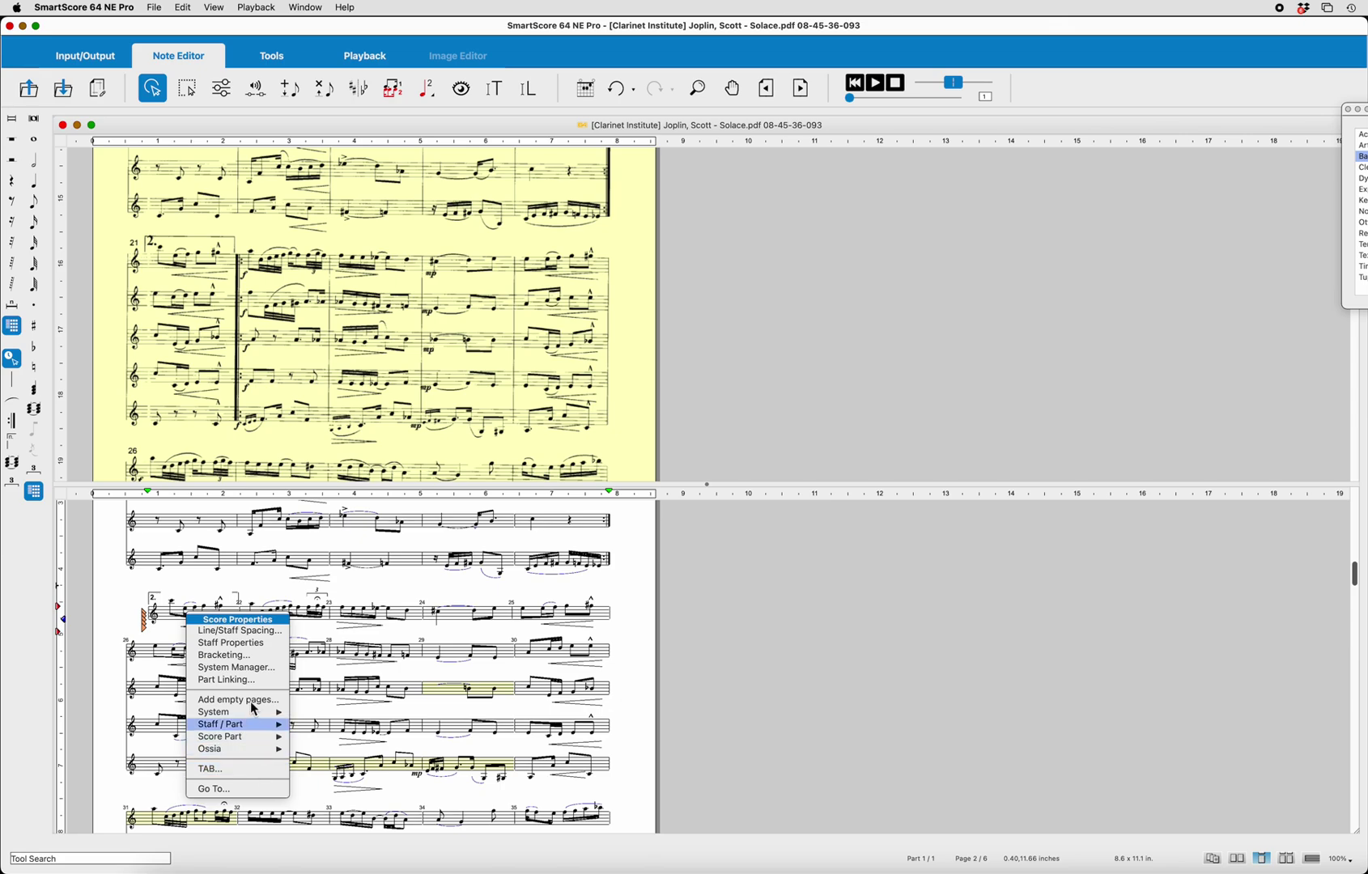
{"action": "left_click", "coordinate": [231, 680]}
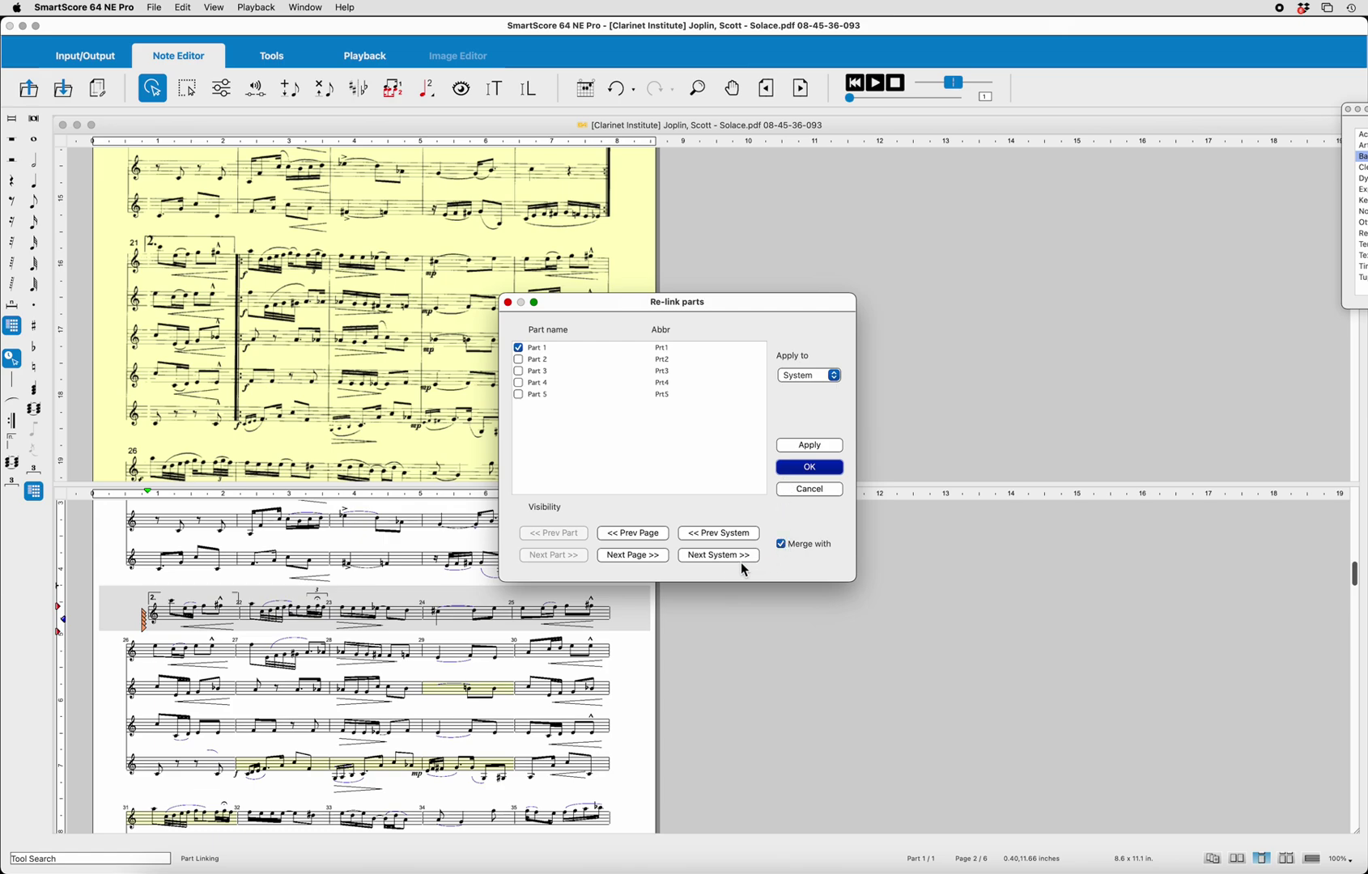
{"action": "left_click", "coordinate": [713, 559]}
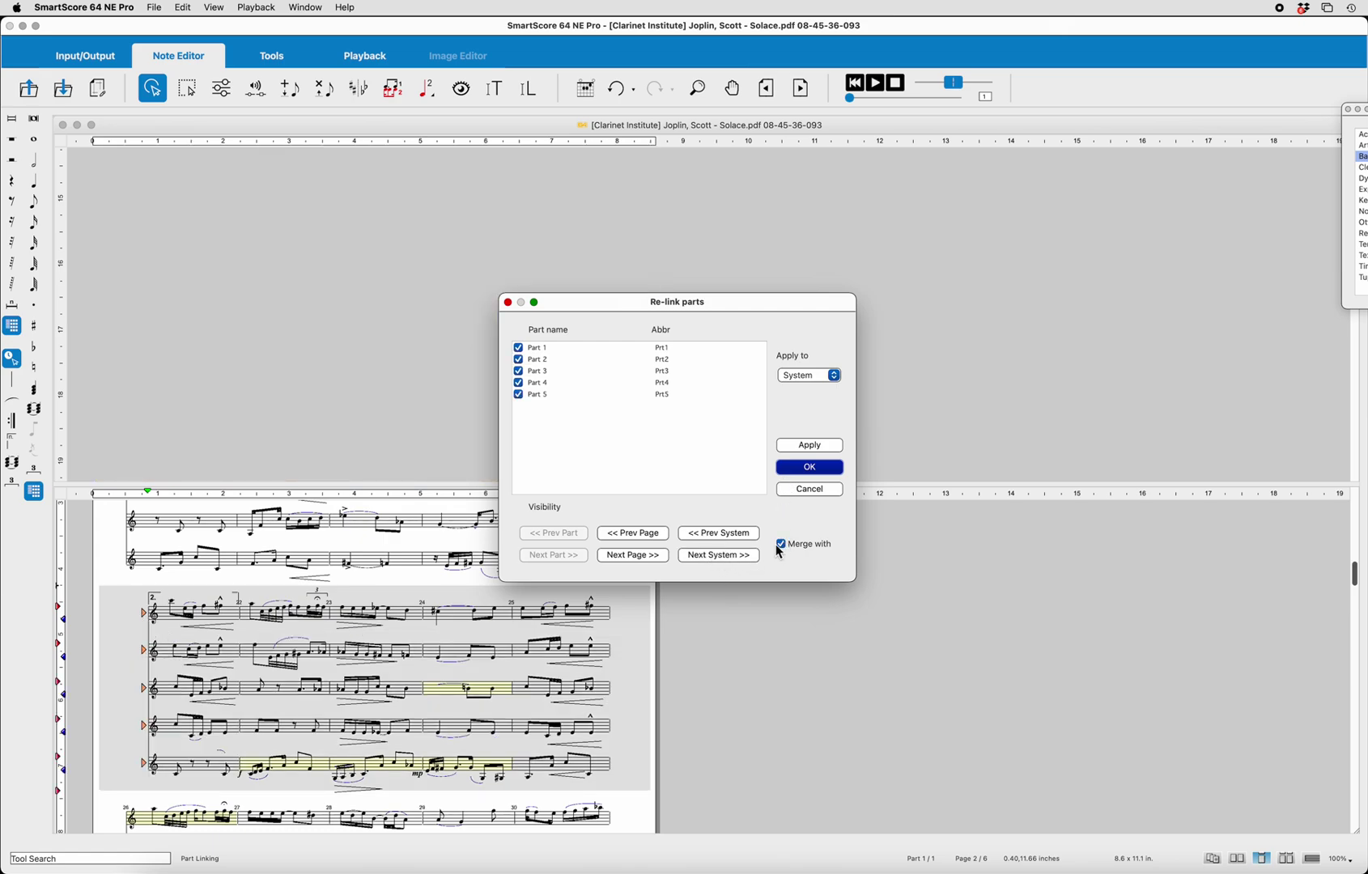
{"action": "left_click", "coordinate": [809, 467]}
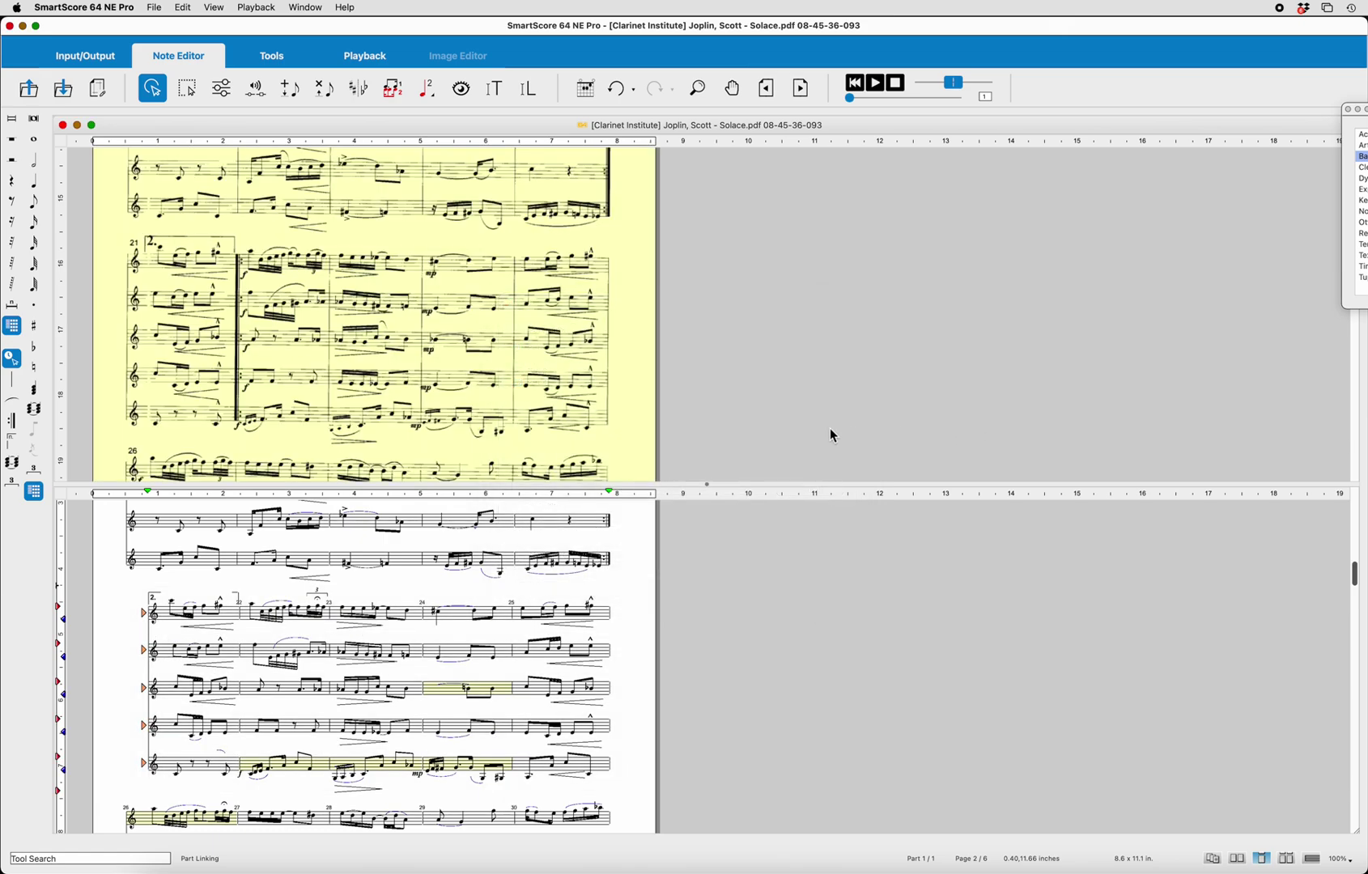
Scroll to page 3 and review the measure 36 system's part links without changing them
{"action": "left_click", "coordinate": [394, 574]}
{"action": "scroll", "coordinate": [394, 574], "scroll_direction": "down", "scroll_amount": 10}
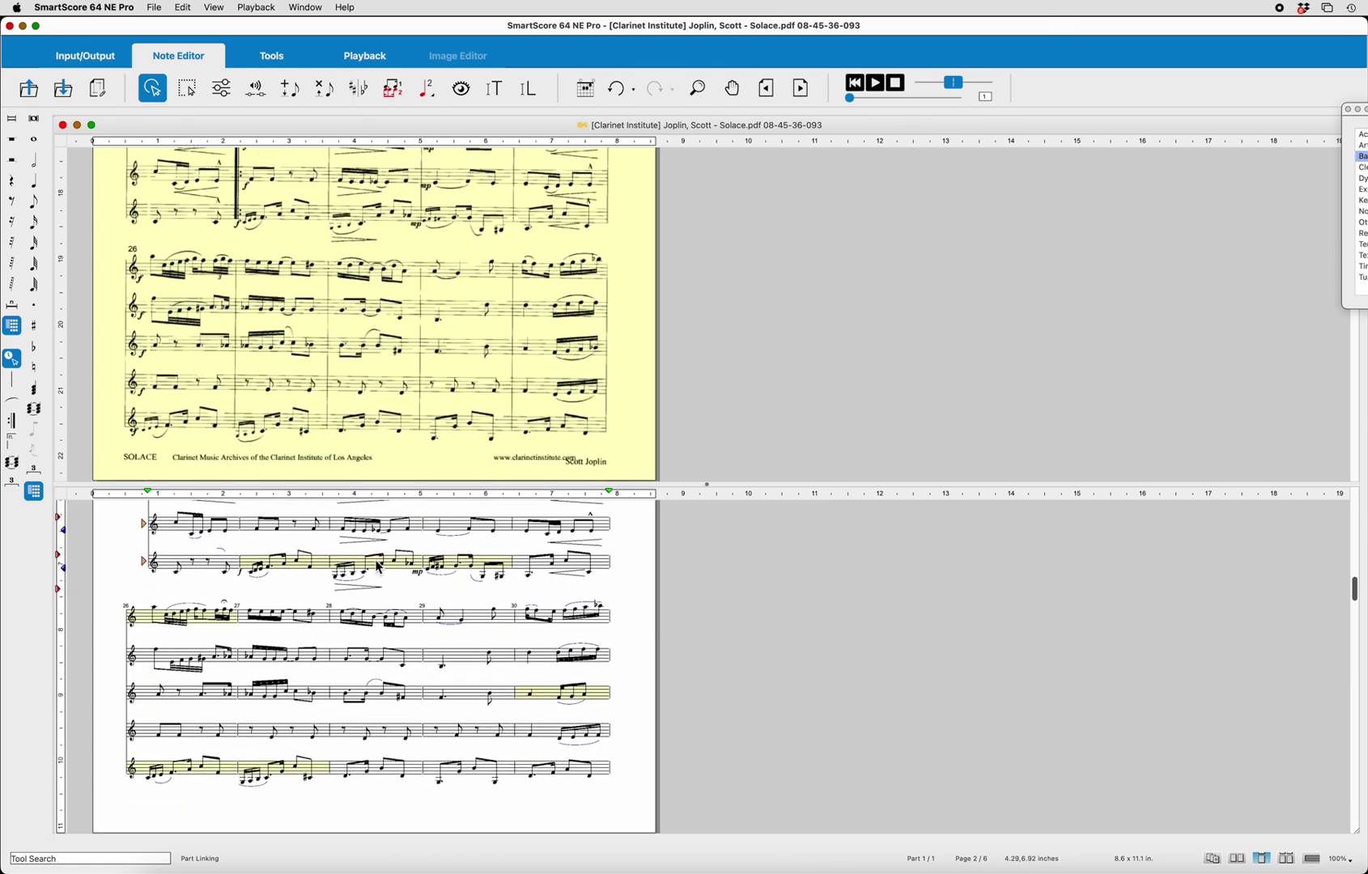
{"action": "scroll", "coordinate": [378, 567], "scroll_direction": "down", "scroll_amount": 15}
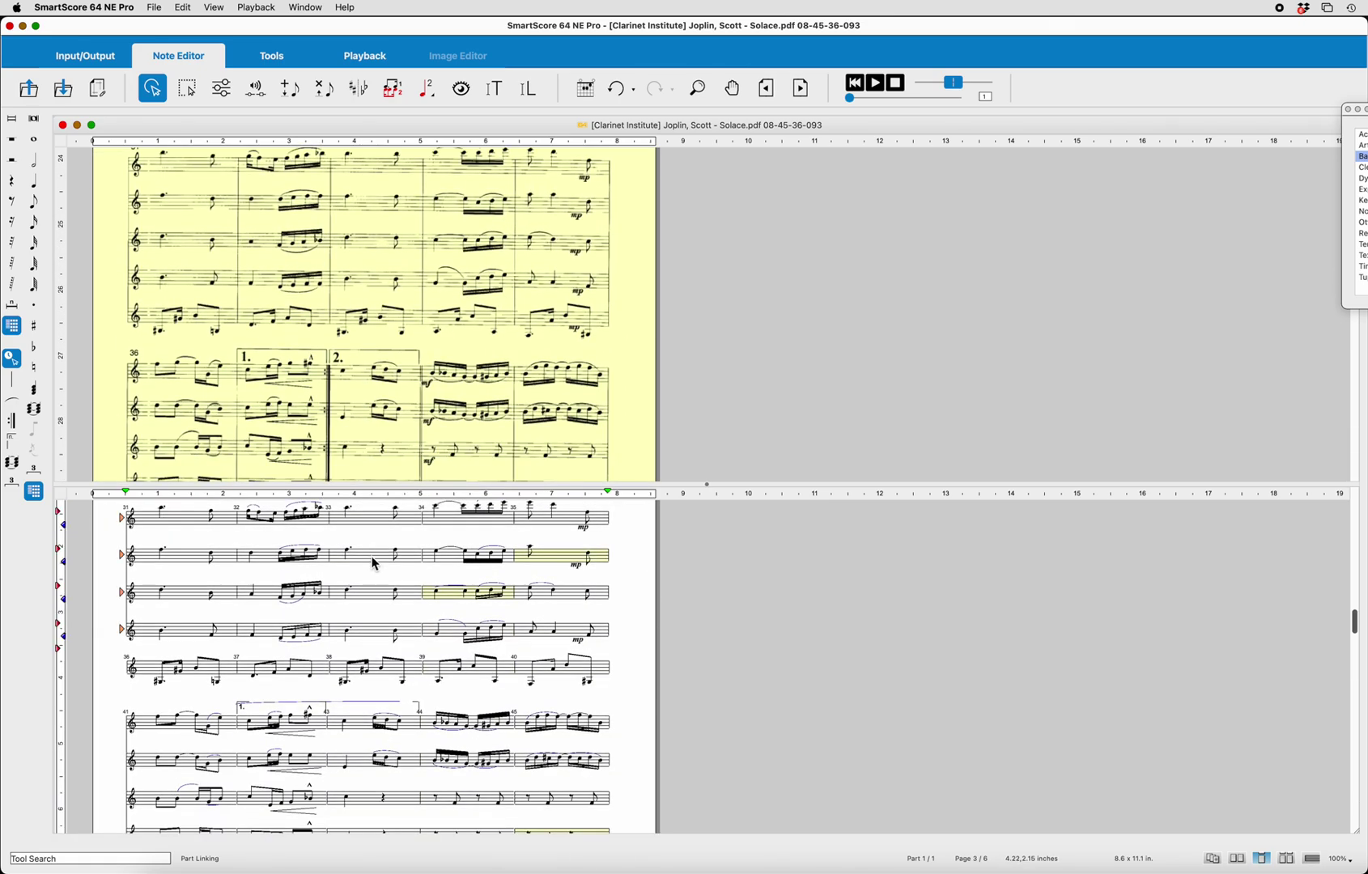
{"action": "scroll", "coordinate": [275, 609], "scroll_direction": "up", "scroll_amount": 3}
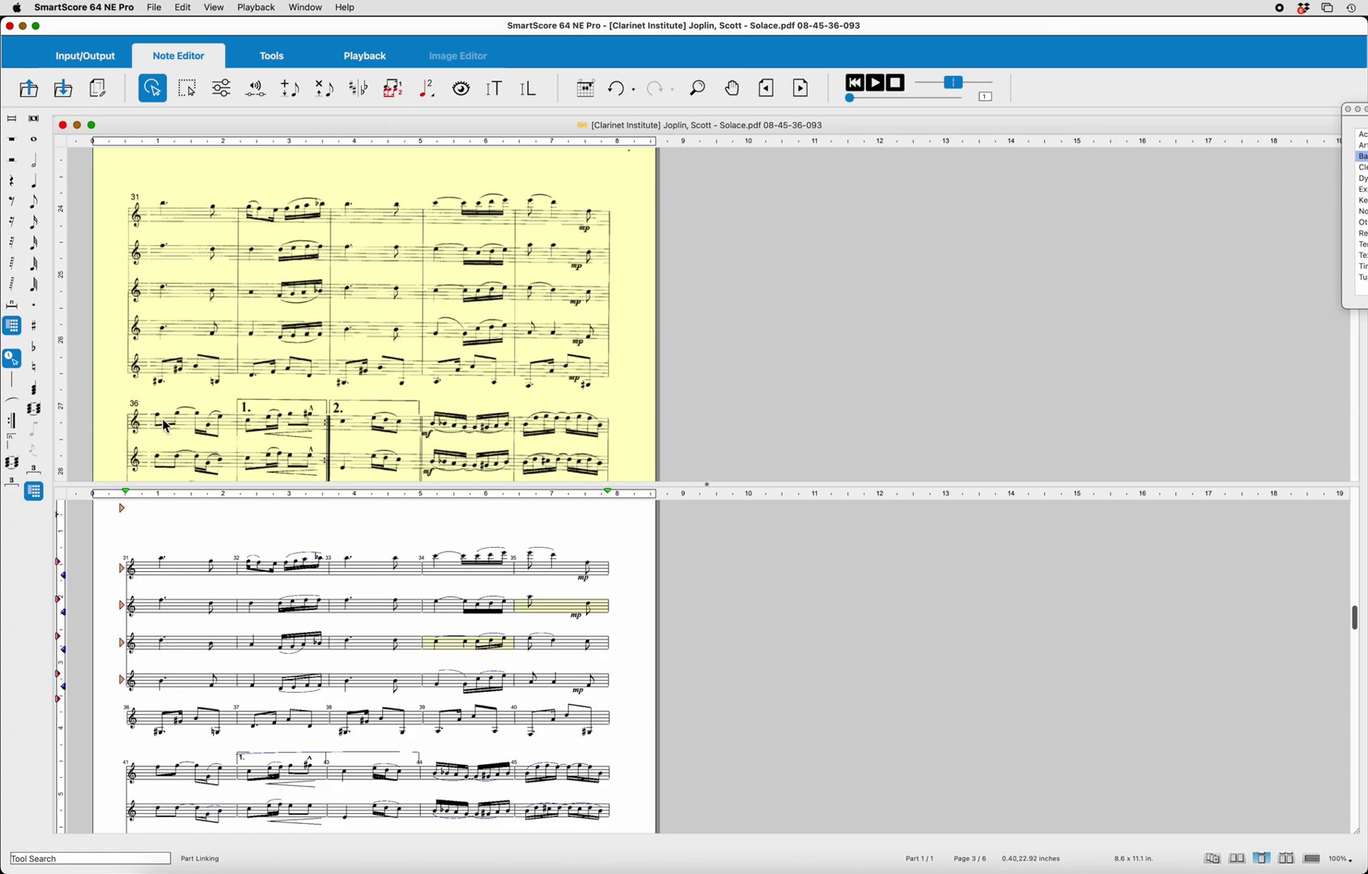
{"action": "right_click", "coordinate": [209, 728]}
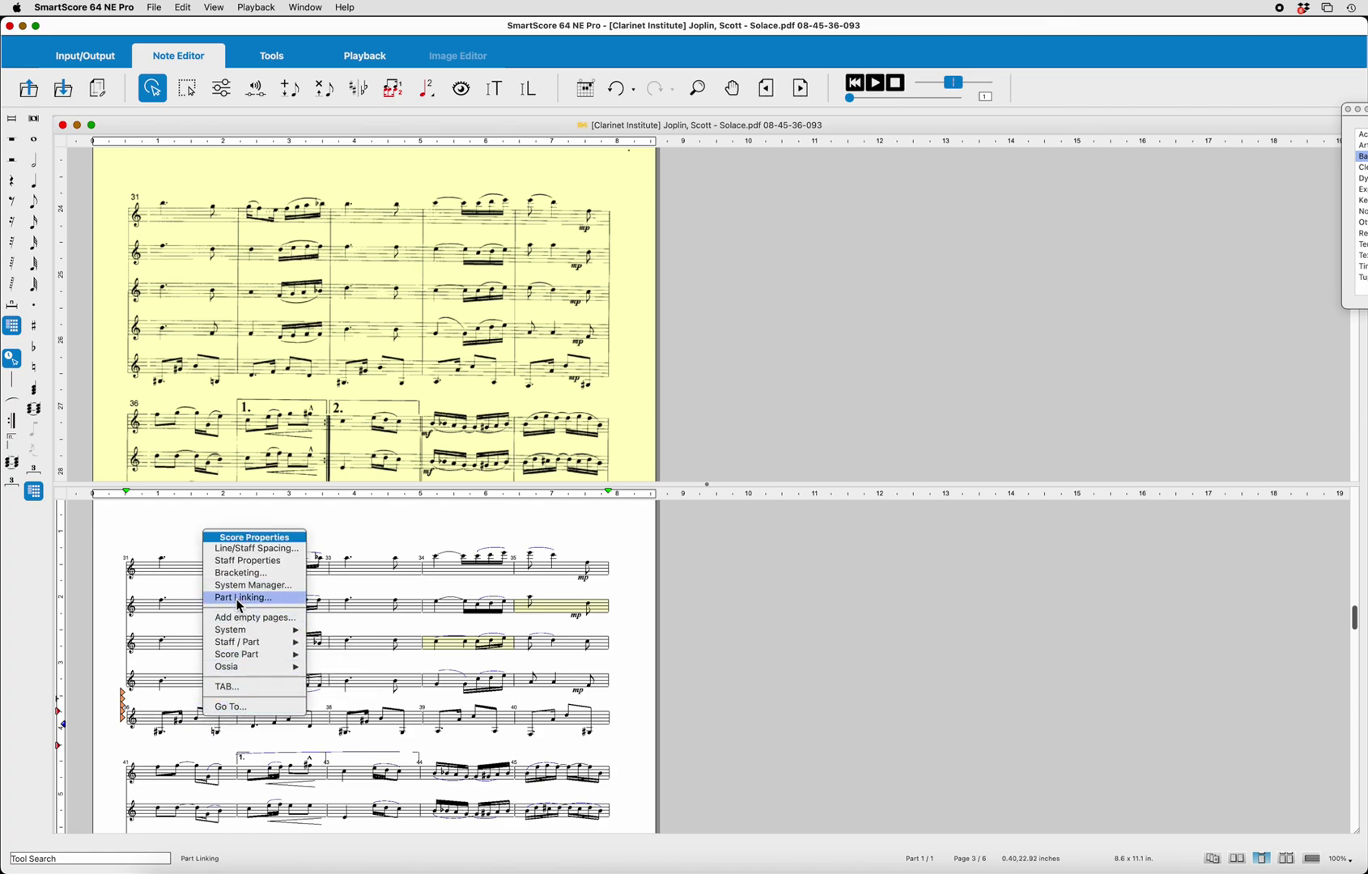
{"action": "key", "text": "Return"}
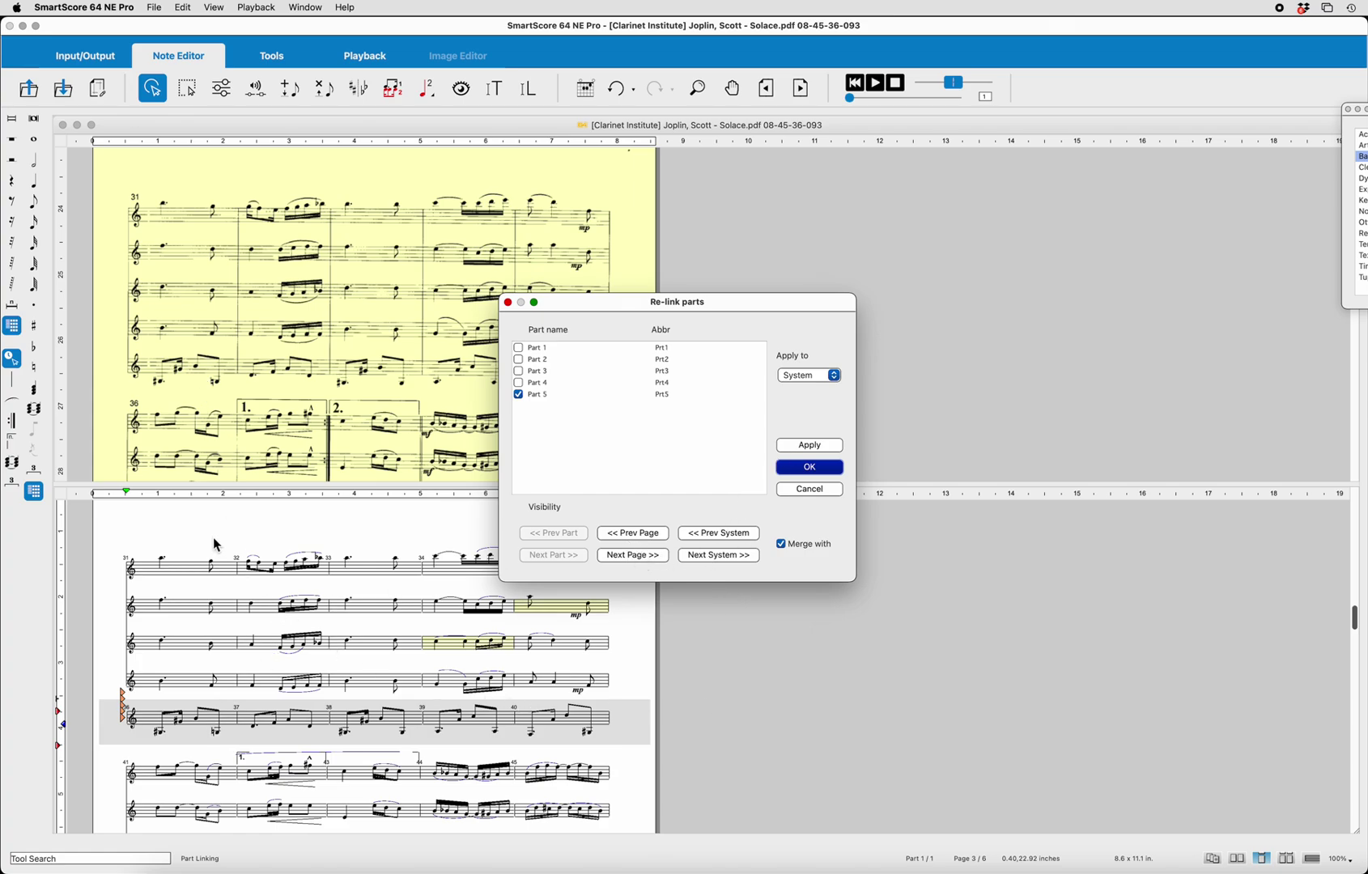
{"action": "left_click", "coordinate": [708, 533]}
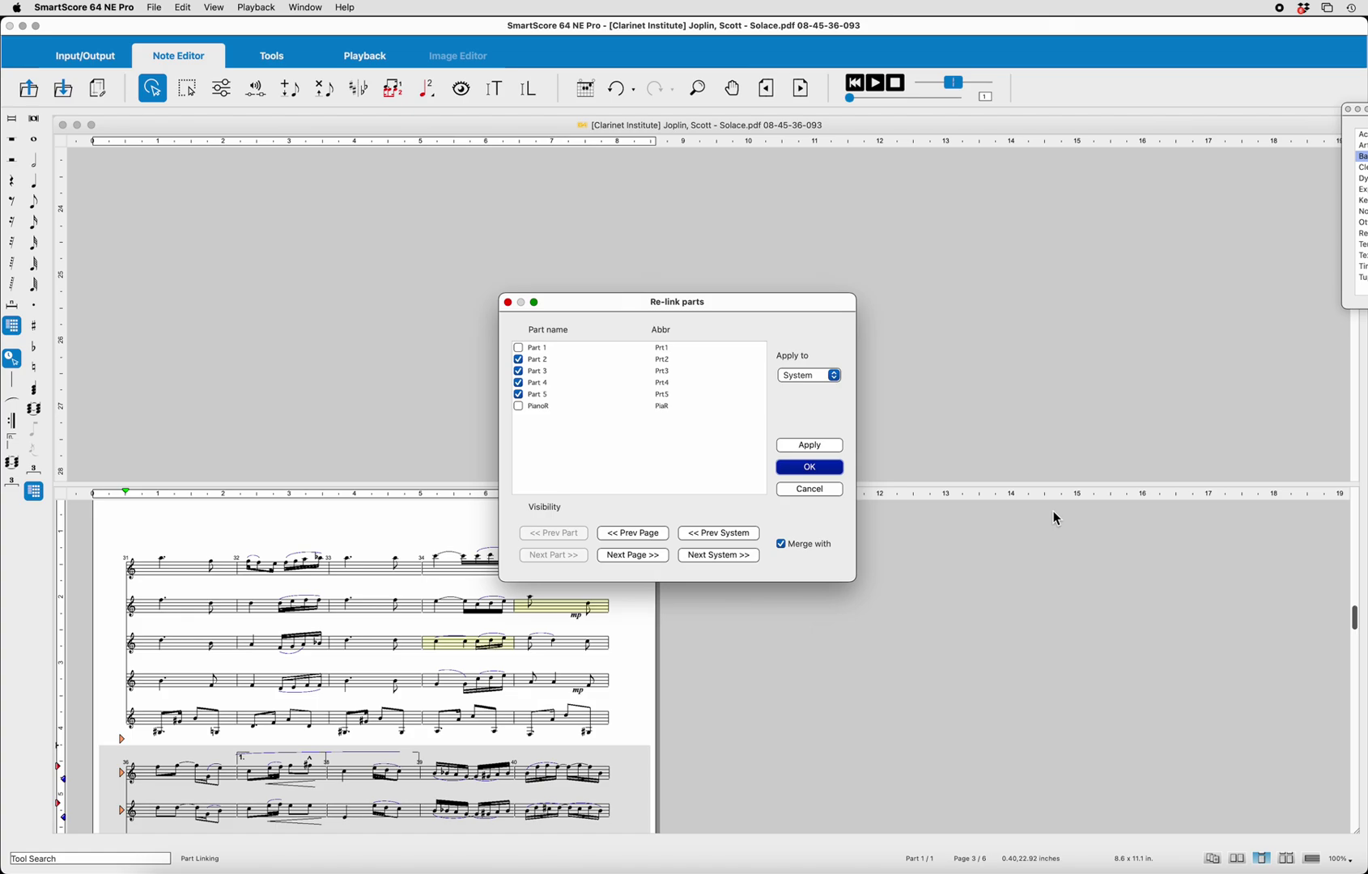
Close the unchanged part-link settings and scroll down to the detached bottom staff
{"action": "left_click", "coordinate": [810, 490]}
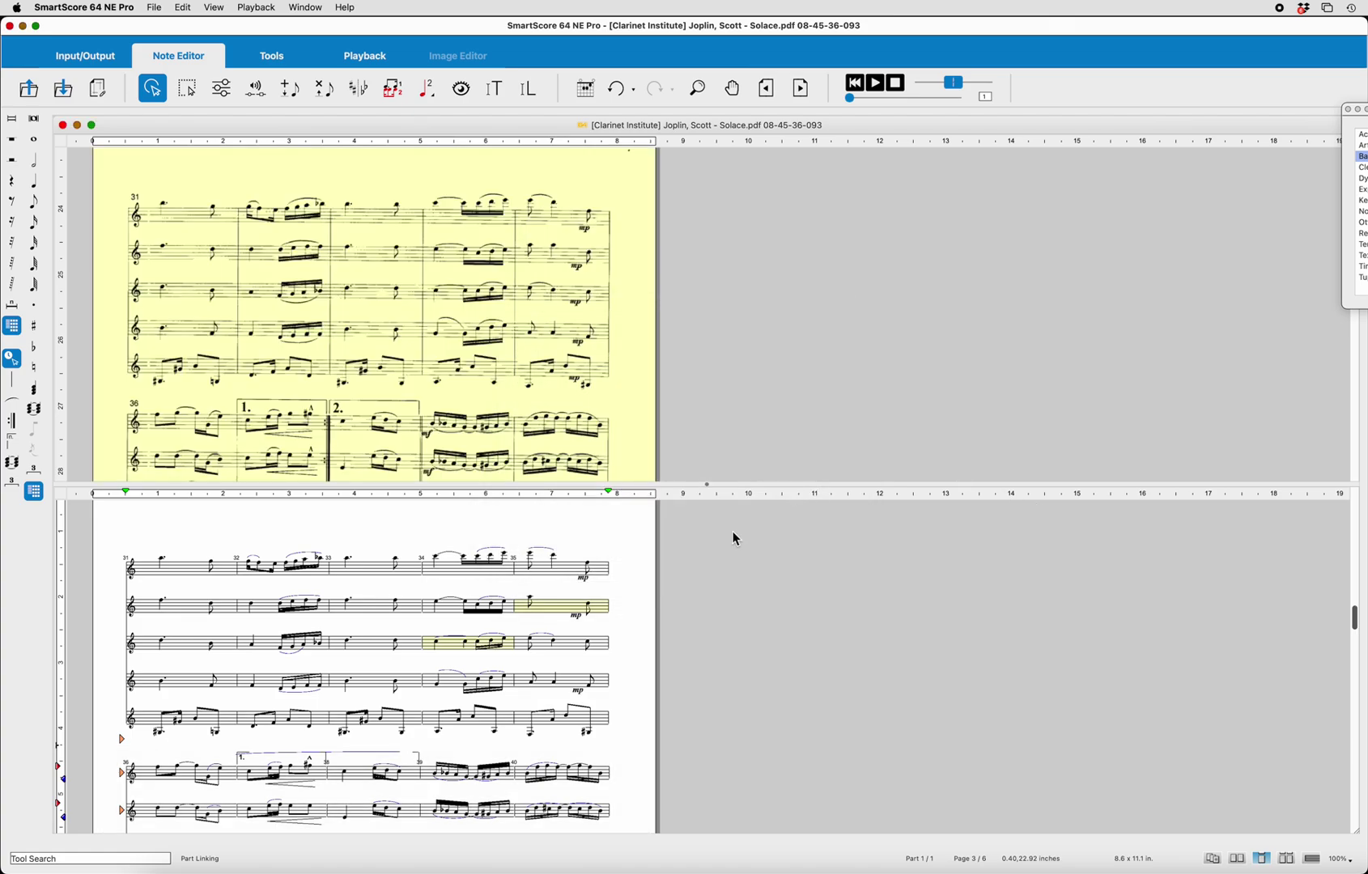
{"action": "scroll", "coordinate": [532, 559], "scroll_direction": "down", "scroll_amount": 5}
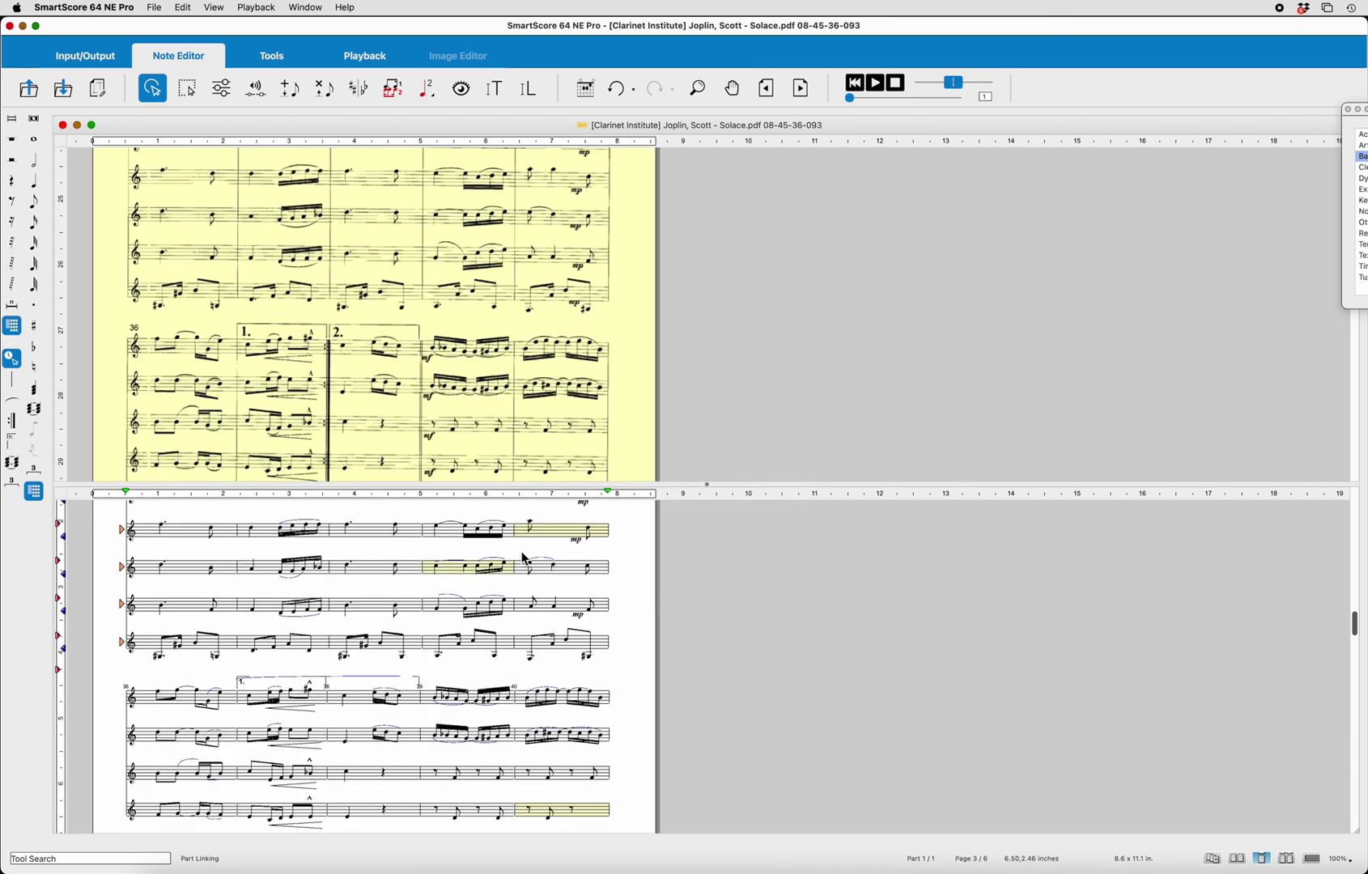
{"action": "scroll", "coordinate": [520, 560], "scroll_direction": "down", "scroll_amount": 1}
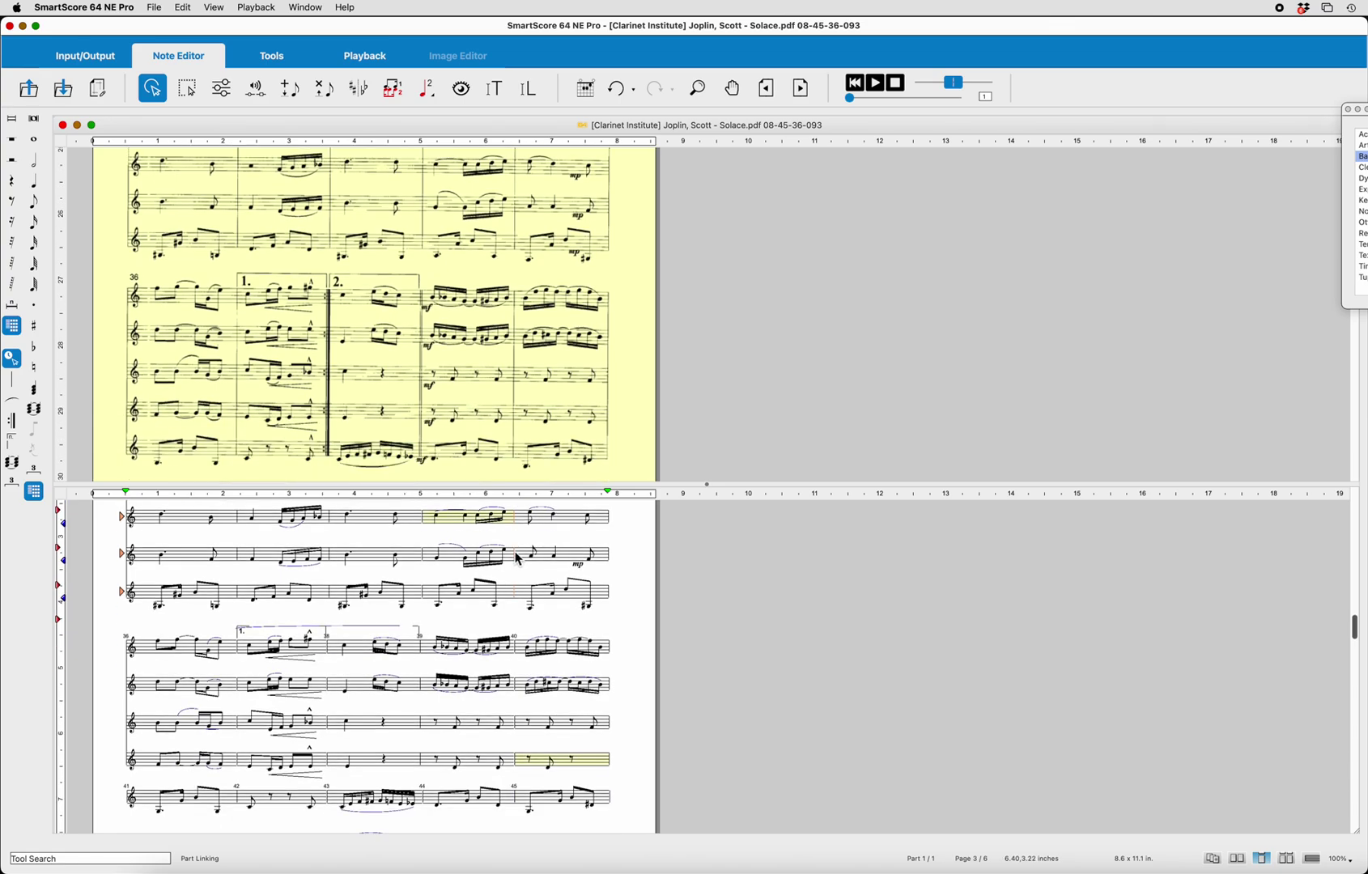
{"action": "scroll", "coordinate": [519, 558], "scroll_direction": "down", "scroll_amount": 2}
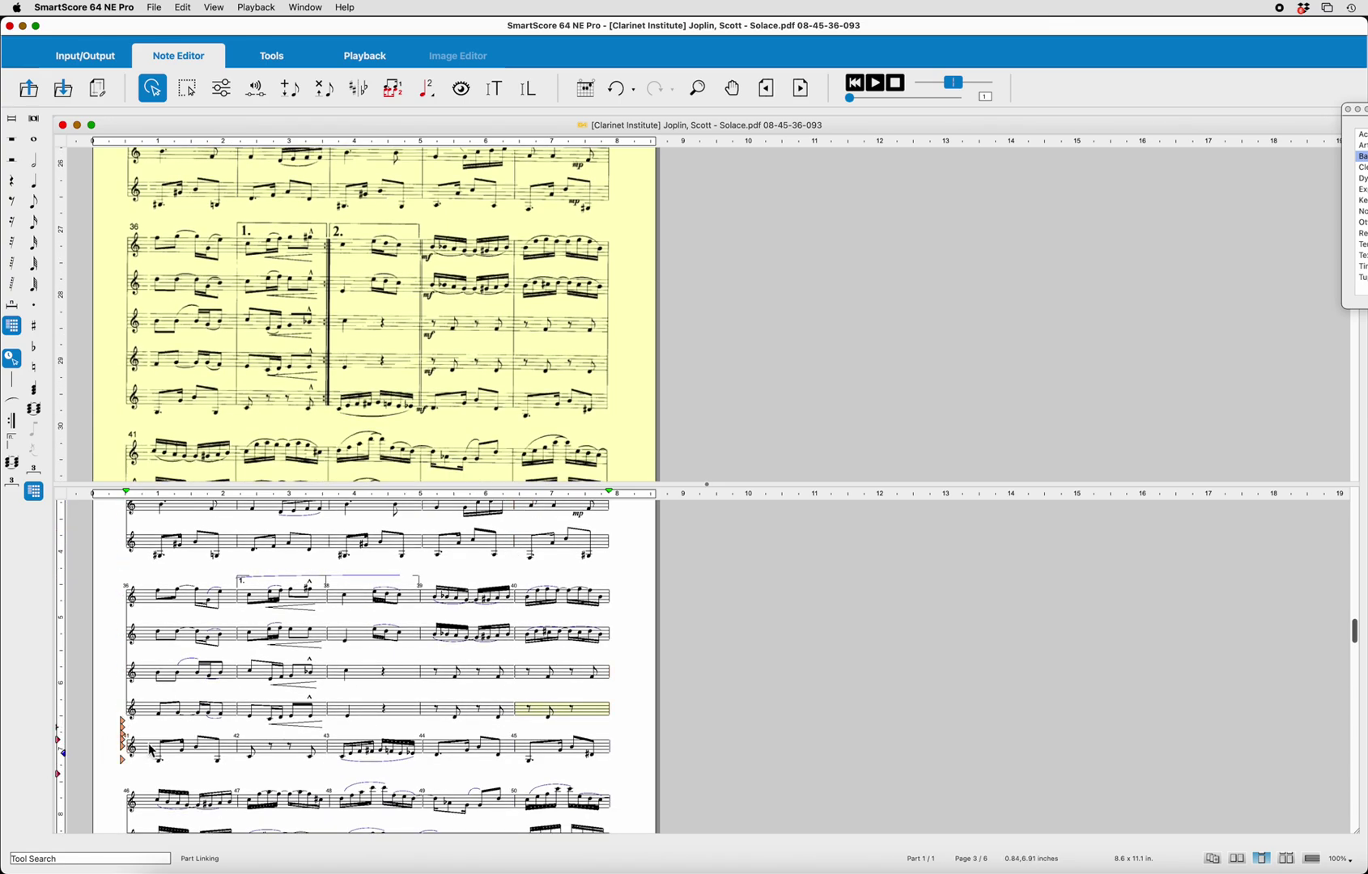
Link the stray staff as Part 5 into the measure-36 system, applying the changes
{"action": "right_click", "coordinate": [150, 753]}
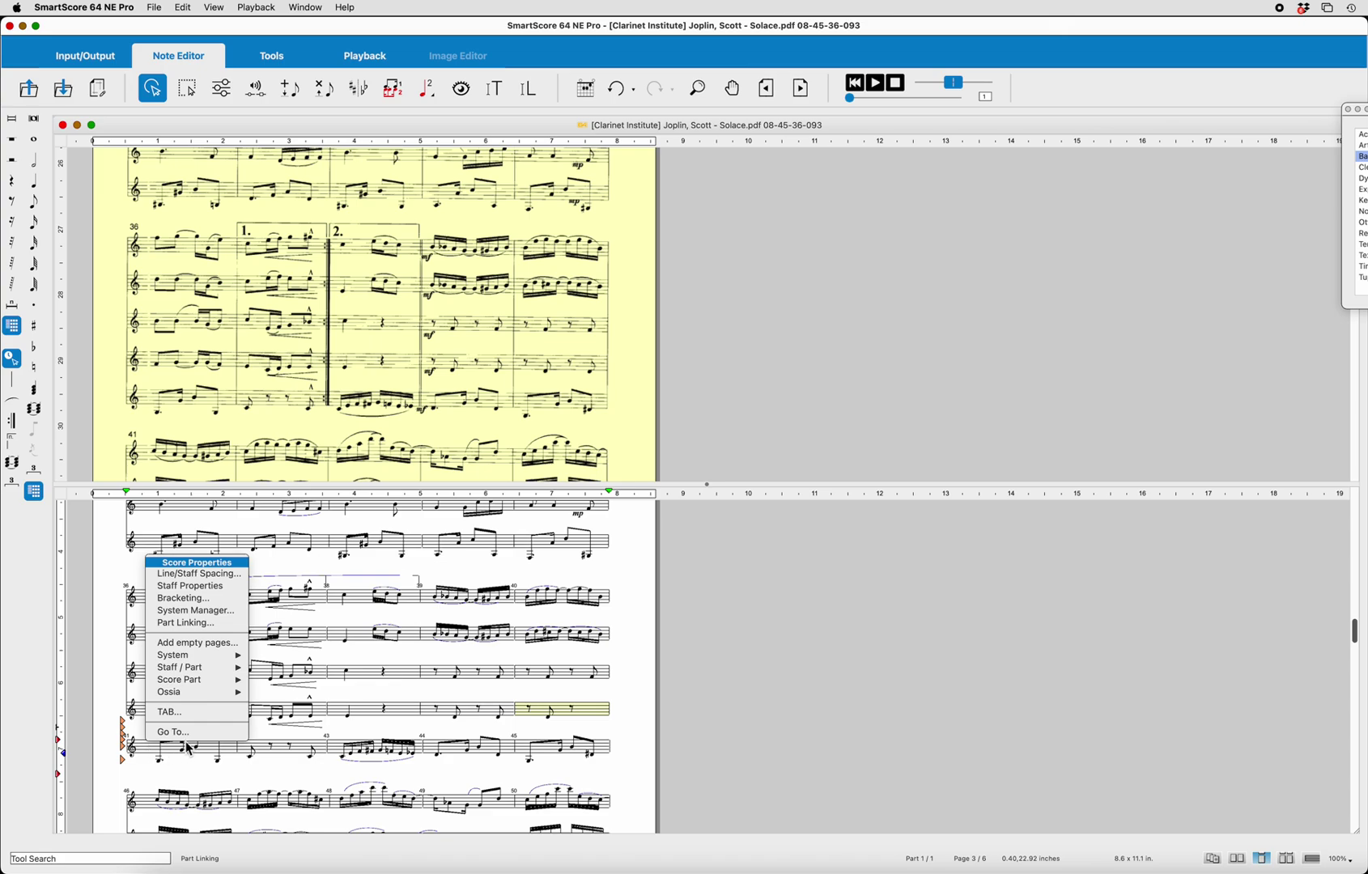
{"action": "left_click", "coordinate": [144, 758]}
{"action": "right_click", "coordinate": [144, 758]}
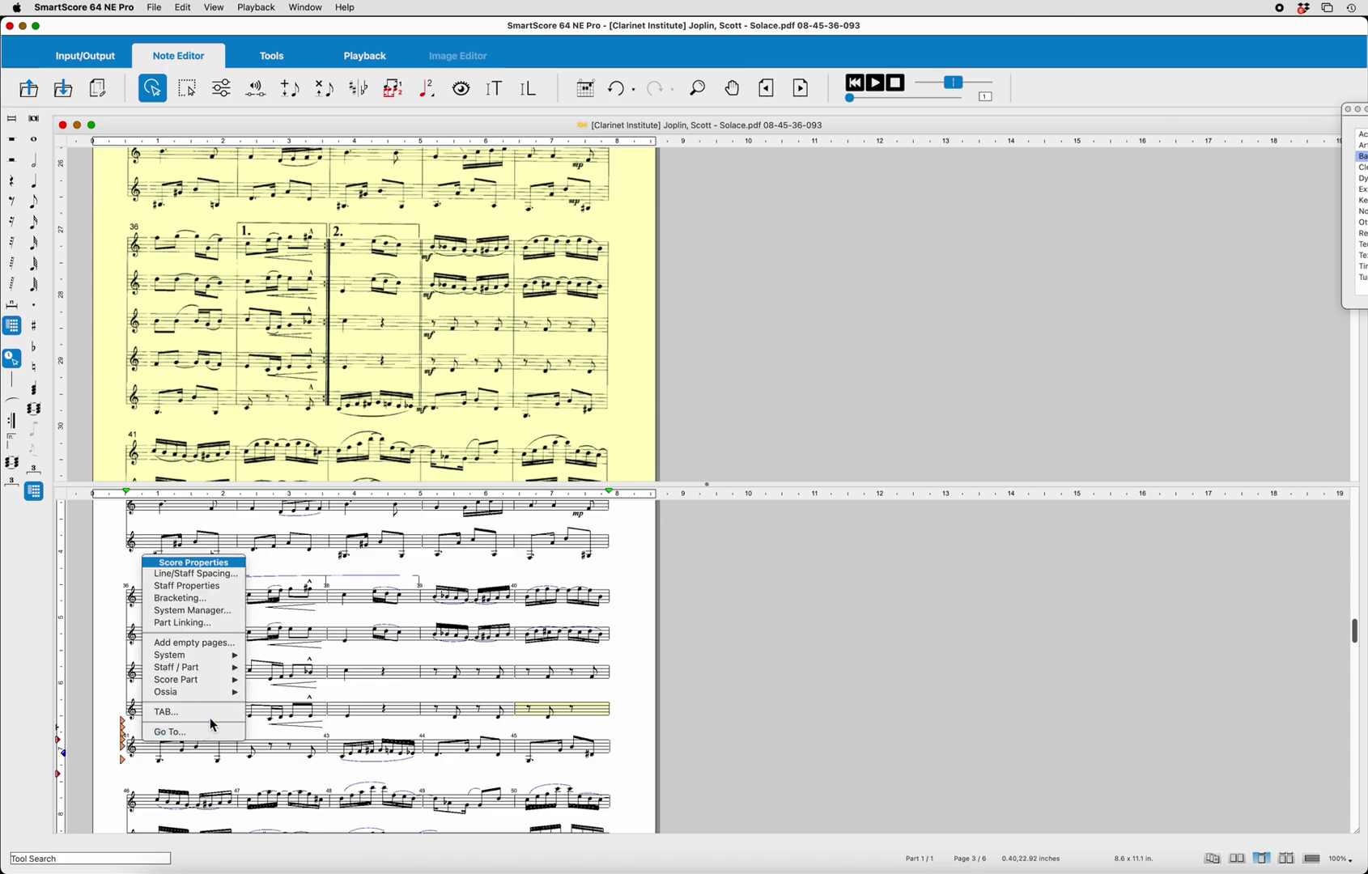
{"action": "left_click", "coordinate": [201, 624]}
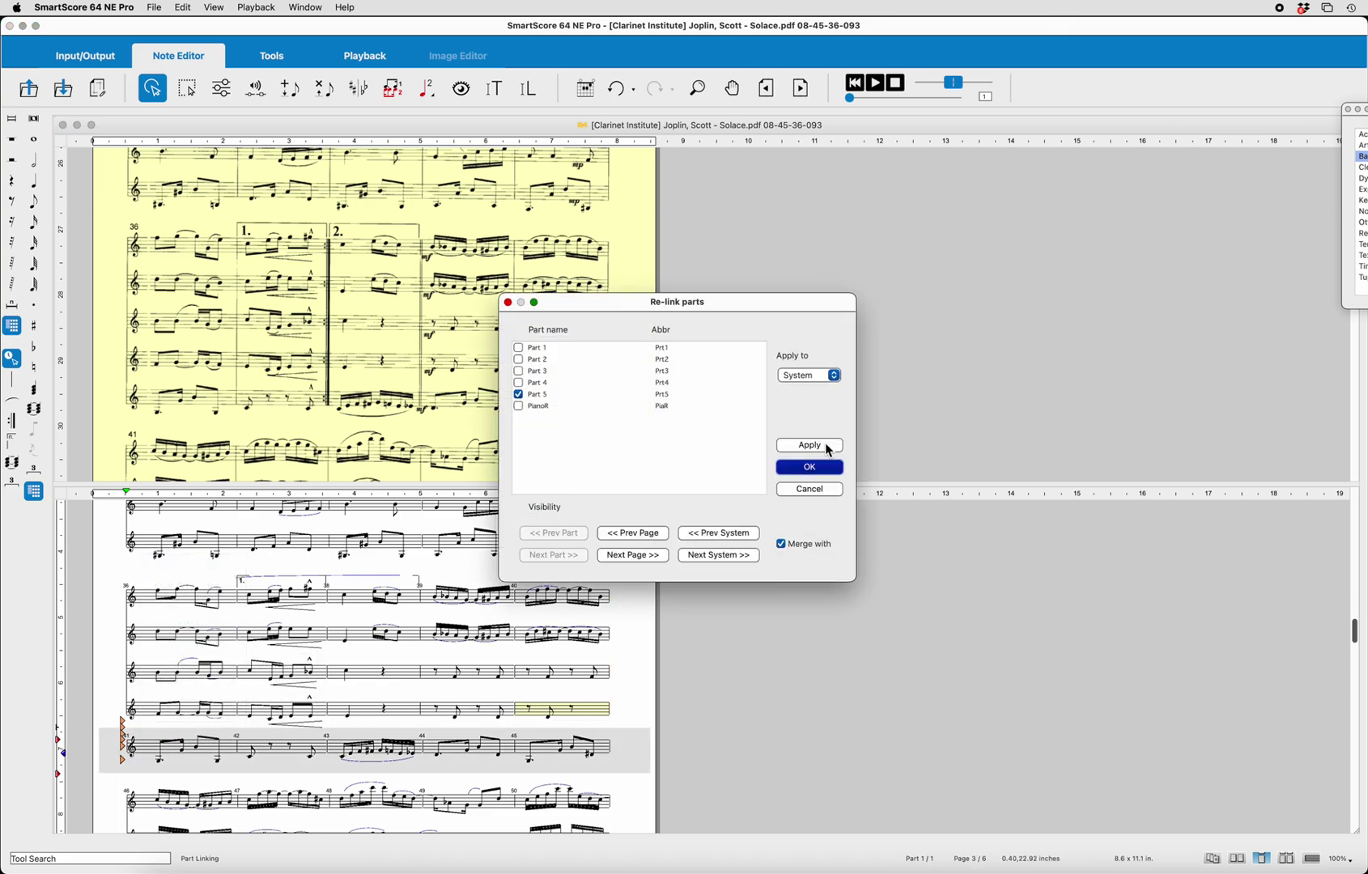
{"action": "left_click", "coordinate": [519, 395]}
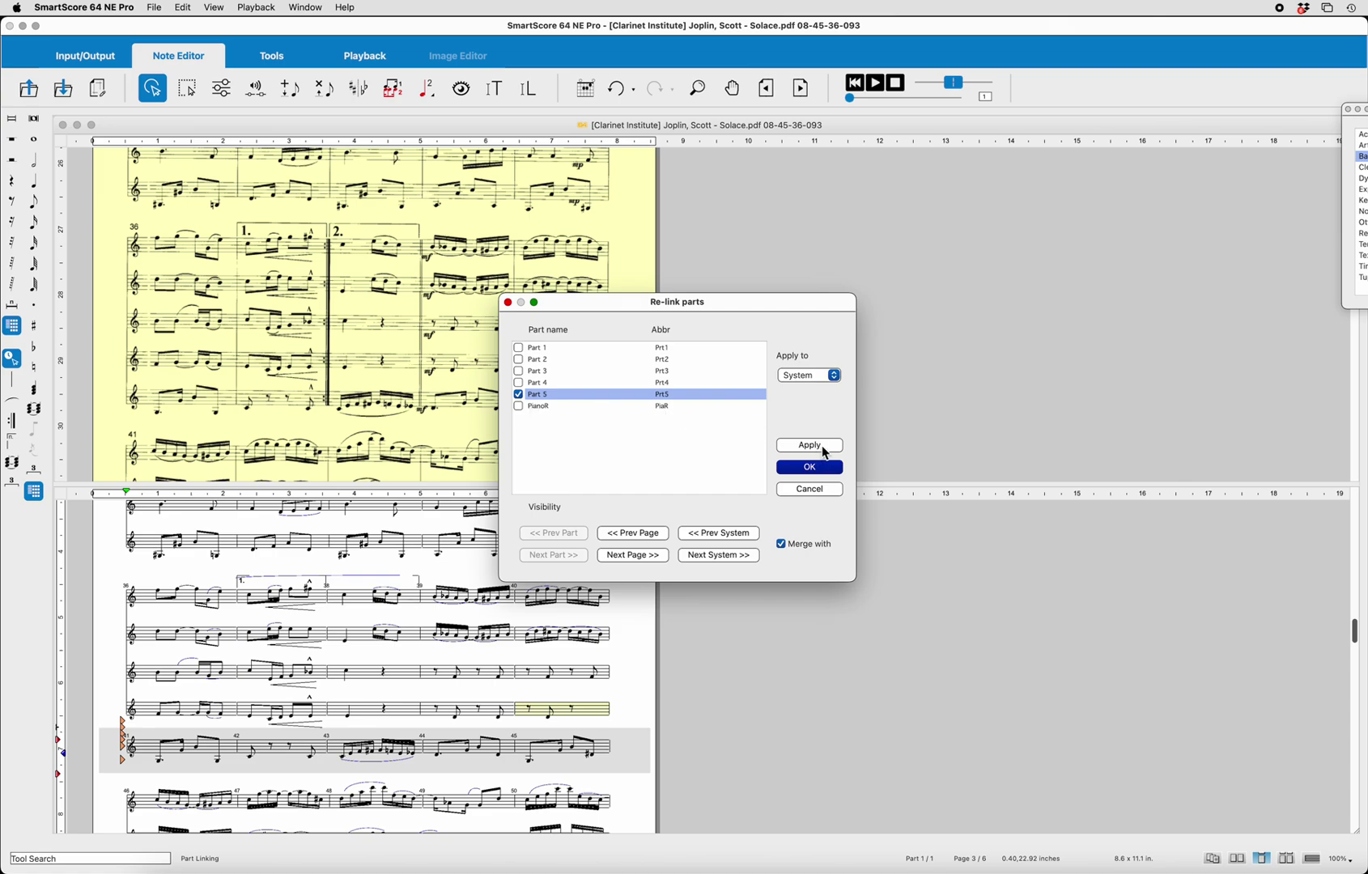
{"action": "left_click", "coordinate": [712, 534]}
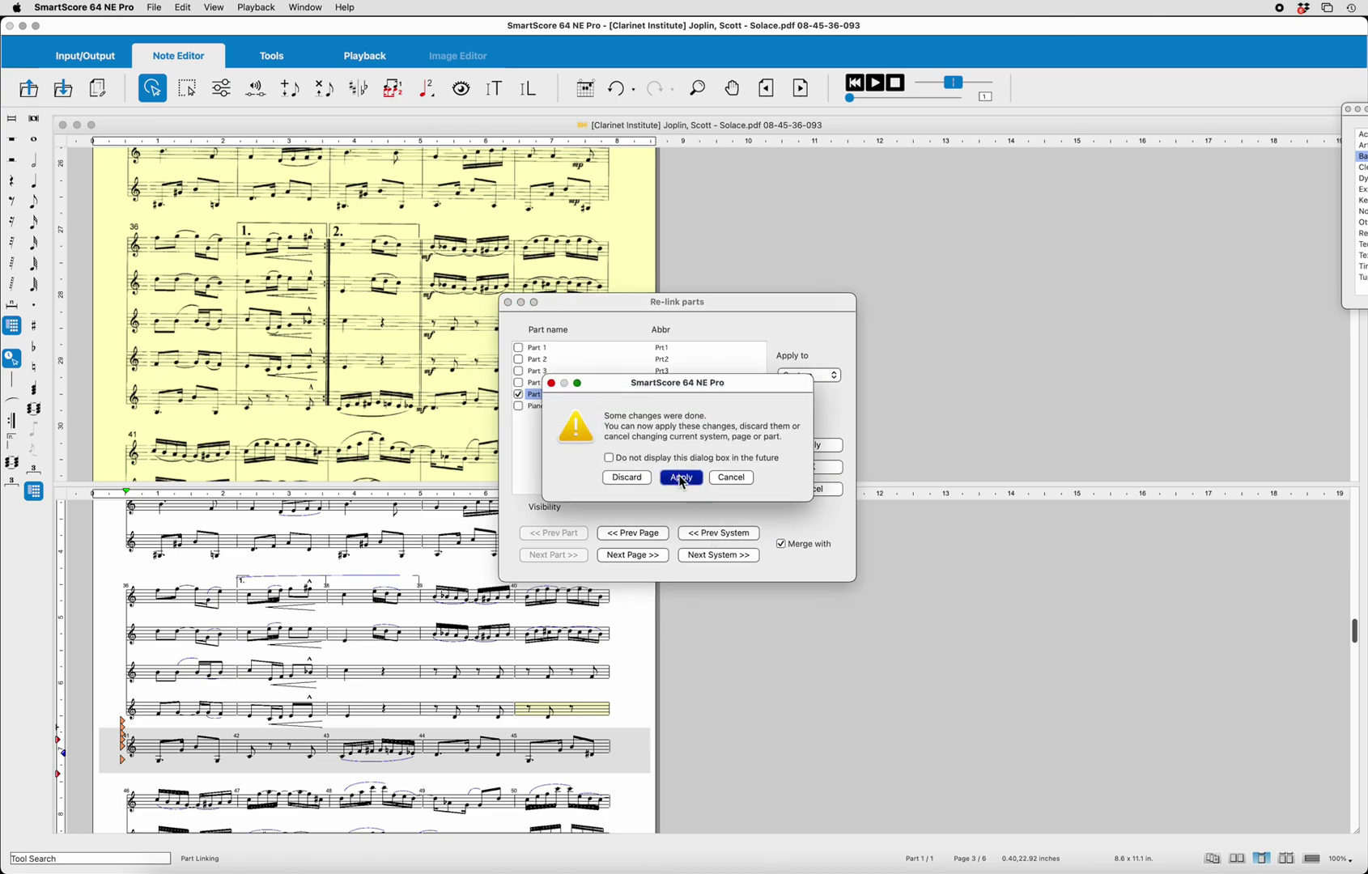
{"action": "left_click", "coordinate": [681, 479]}
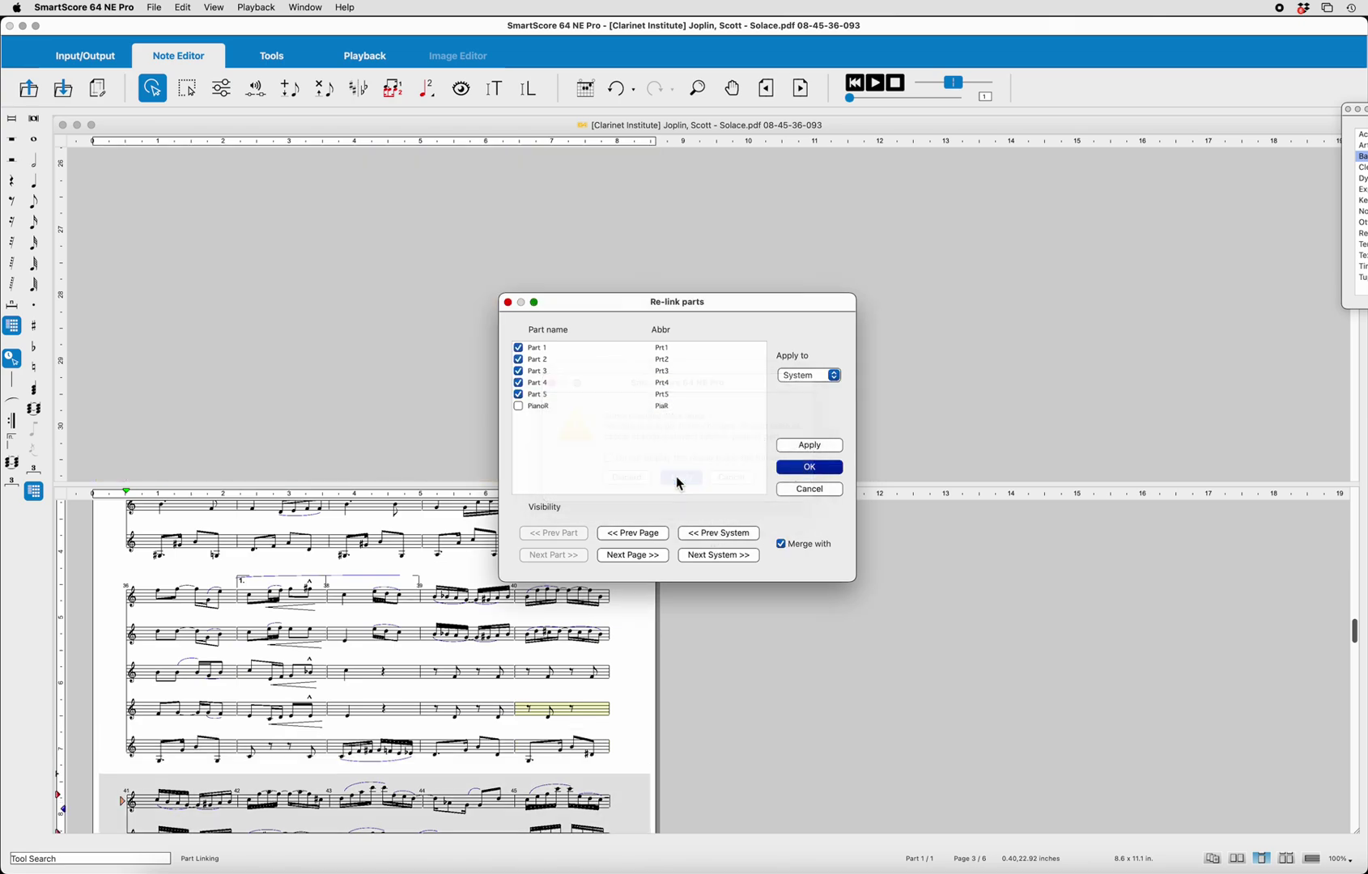
{"action": "left_click", "coordinate": [807, 468]}
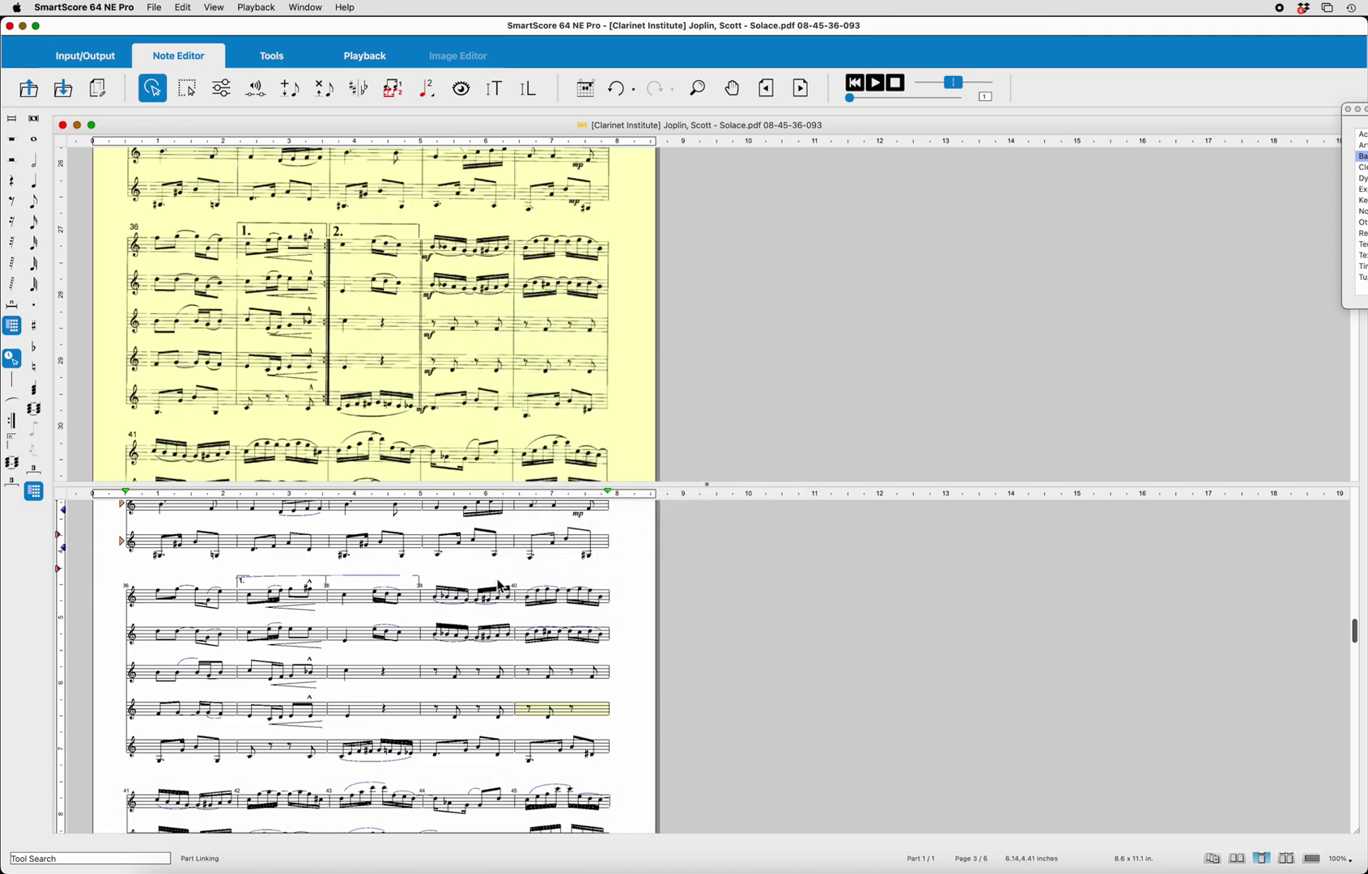
Scroll down to page 4 so the measure 55 system shows beside its scan
{"action": "scroll", "coordinate": [501, 588], "scroll_direction": "up", "scroll_amount": 4}
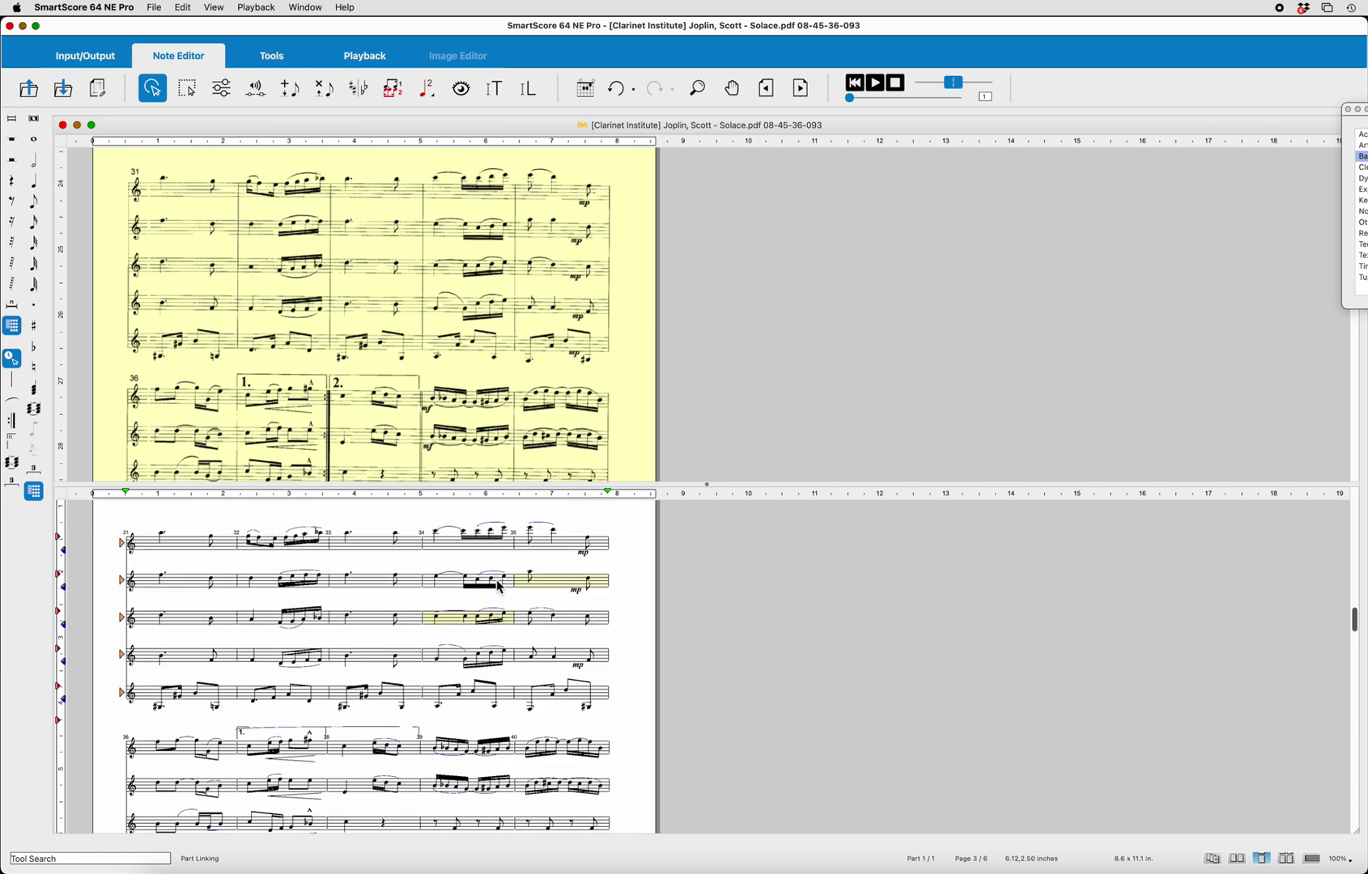
{"action": "scroll", "coordinate": [501, 587], "scroll_direction": "down", "scroll_amount": 5}
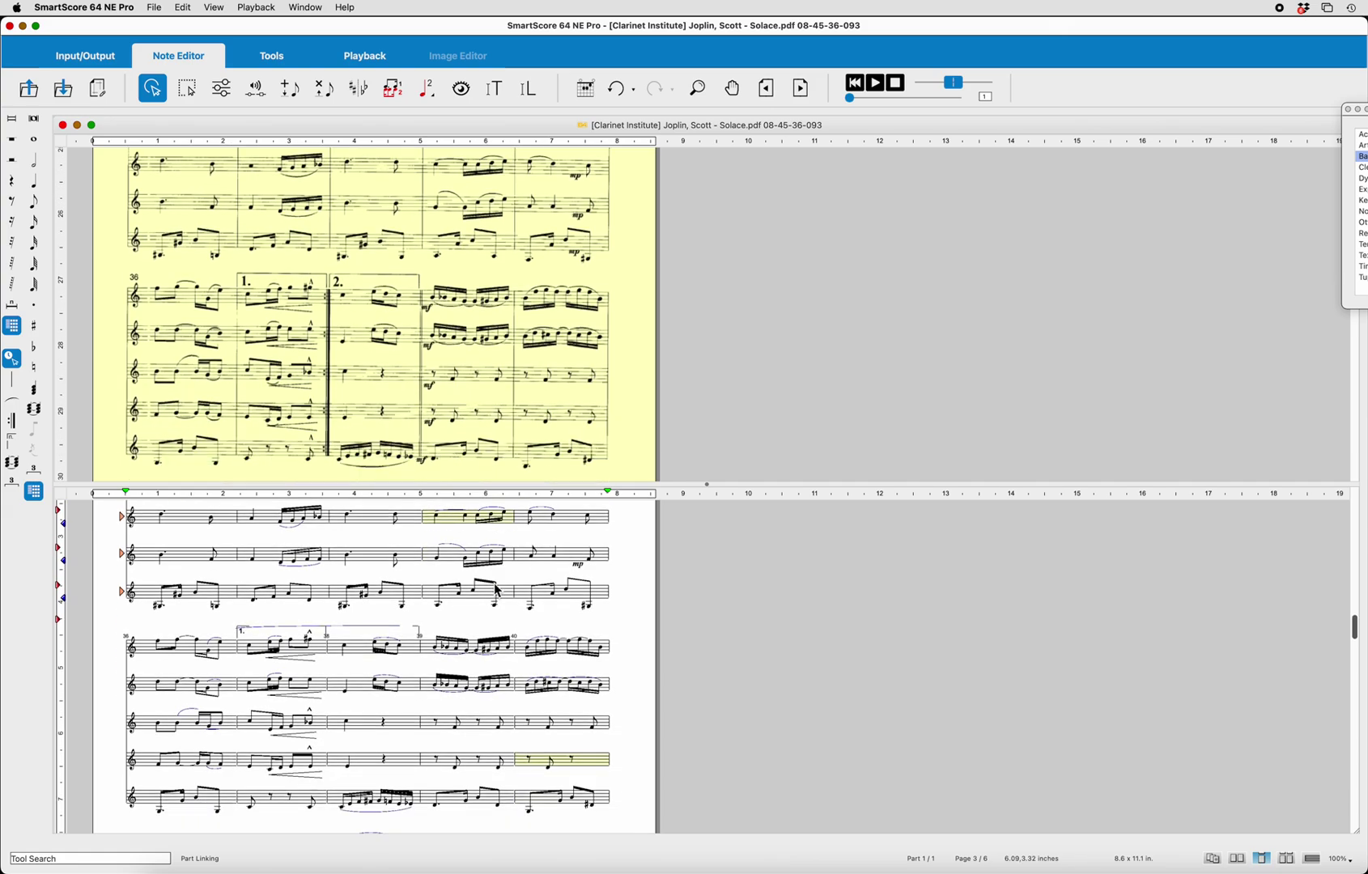
{"action": "scroll", "coordinate": [497, 591], "scroll_direction": "down", "scroll_amount": 9}
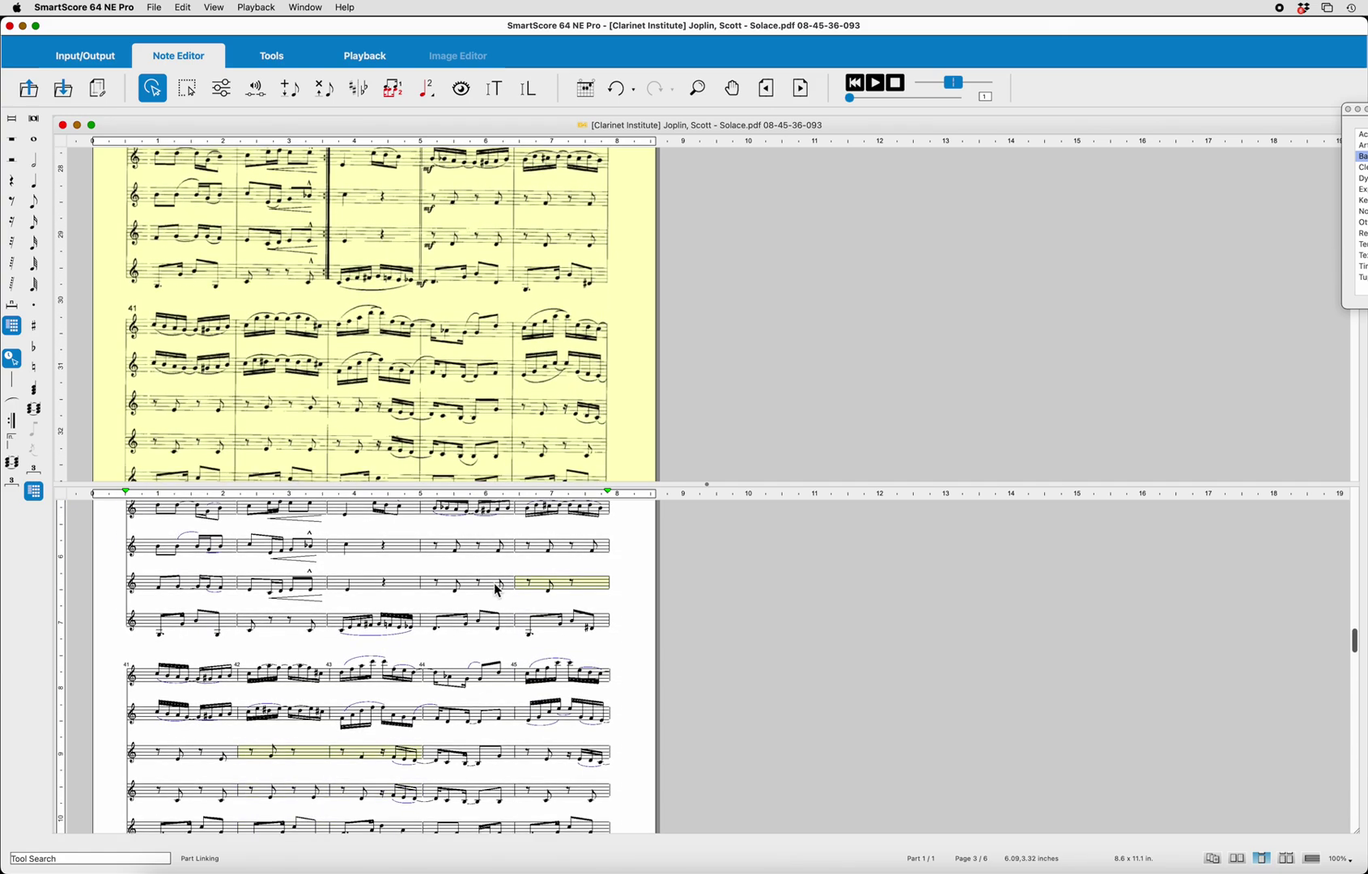
{"action": "scroll", "coordinate": [497, 590], "scroll_direction": "down", "scroll_amount": 17}
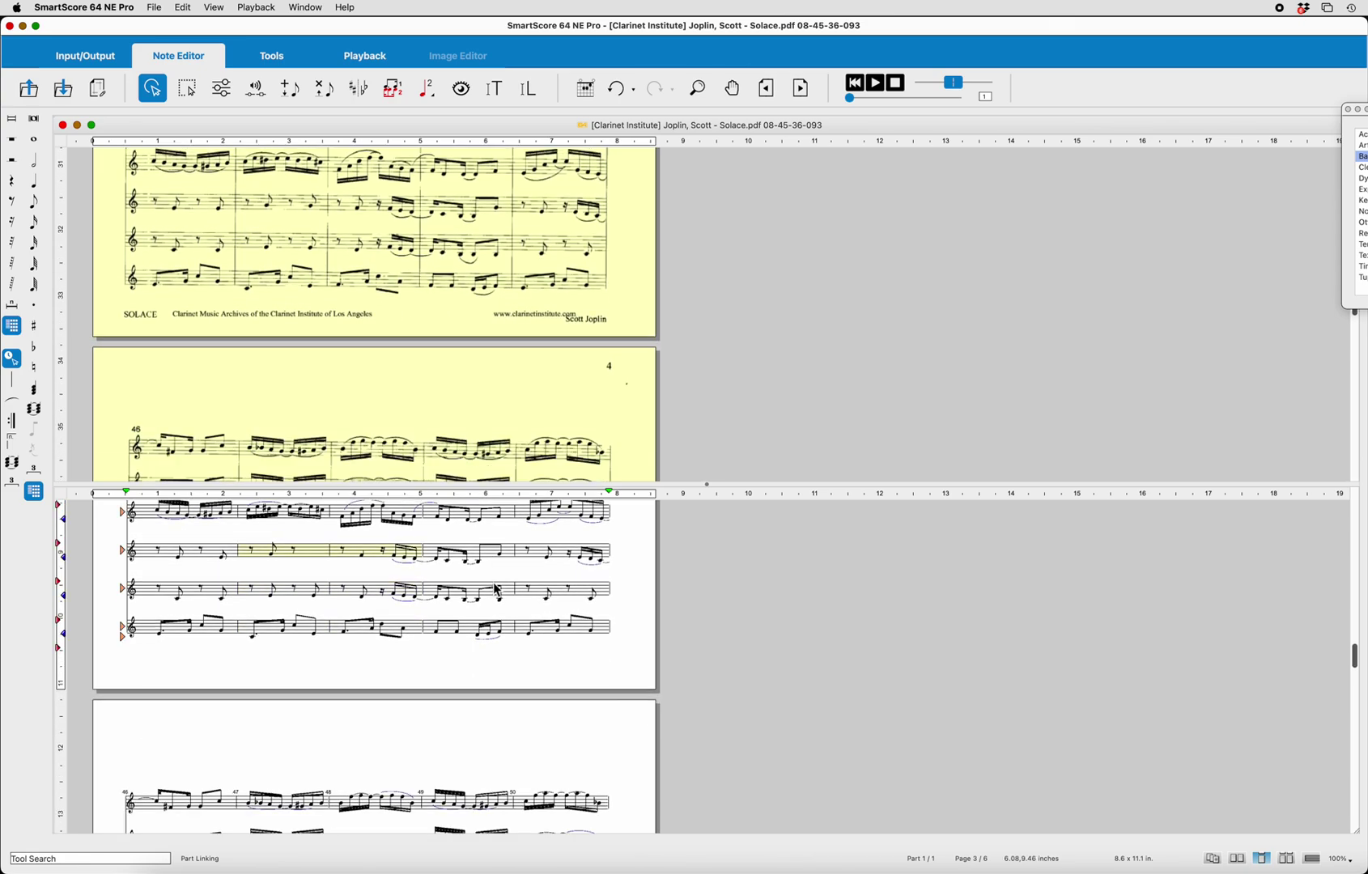
{"action": "scroll", "coordinate": [497, 590], "scroll_direction": "down", "scroll_amount": 9}
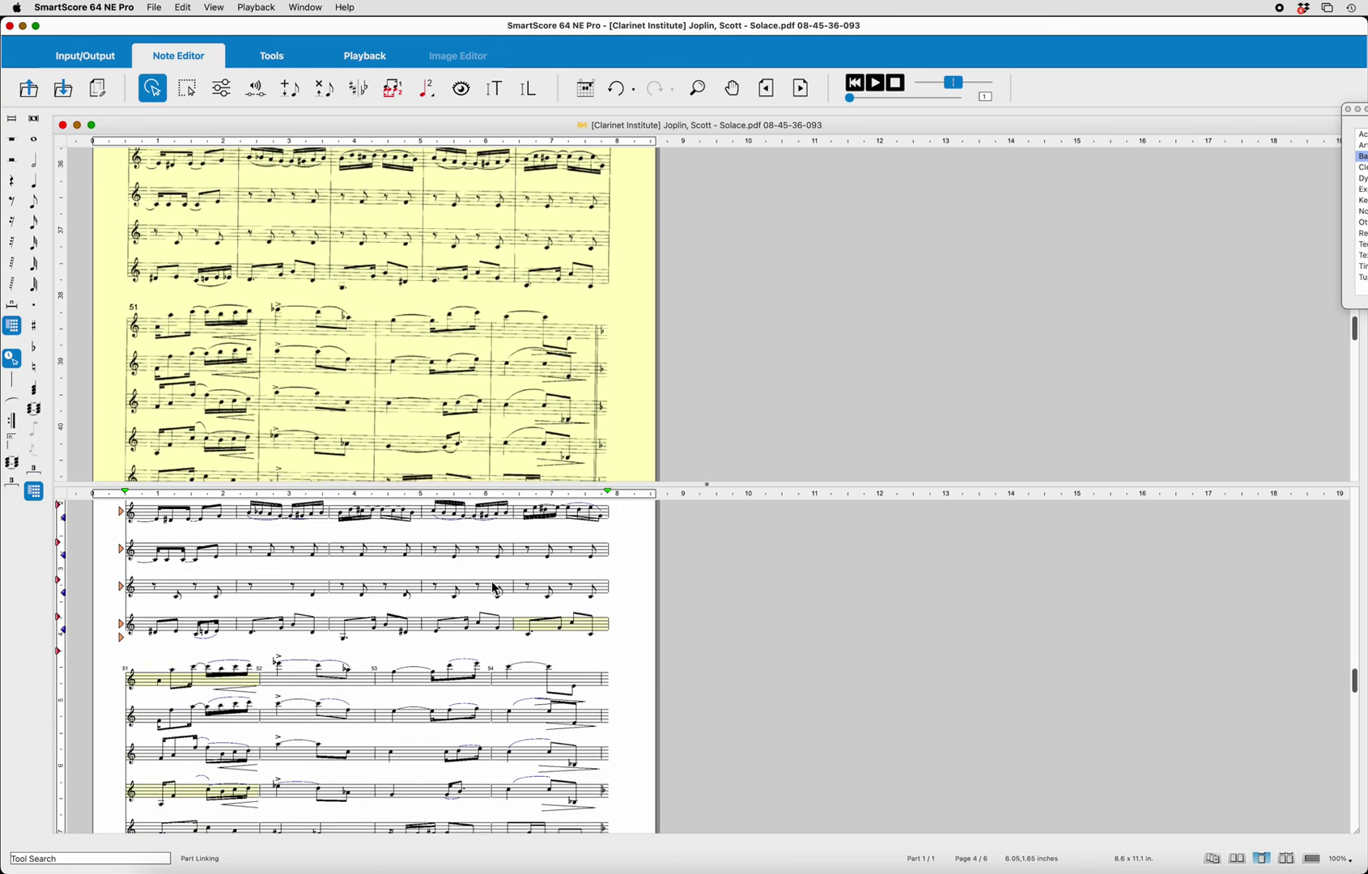
{"action": "scroll", "coordinate": [496, 589], "scroll_direction": "up", "scroll_amount": 5}
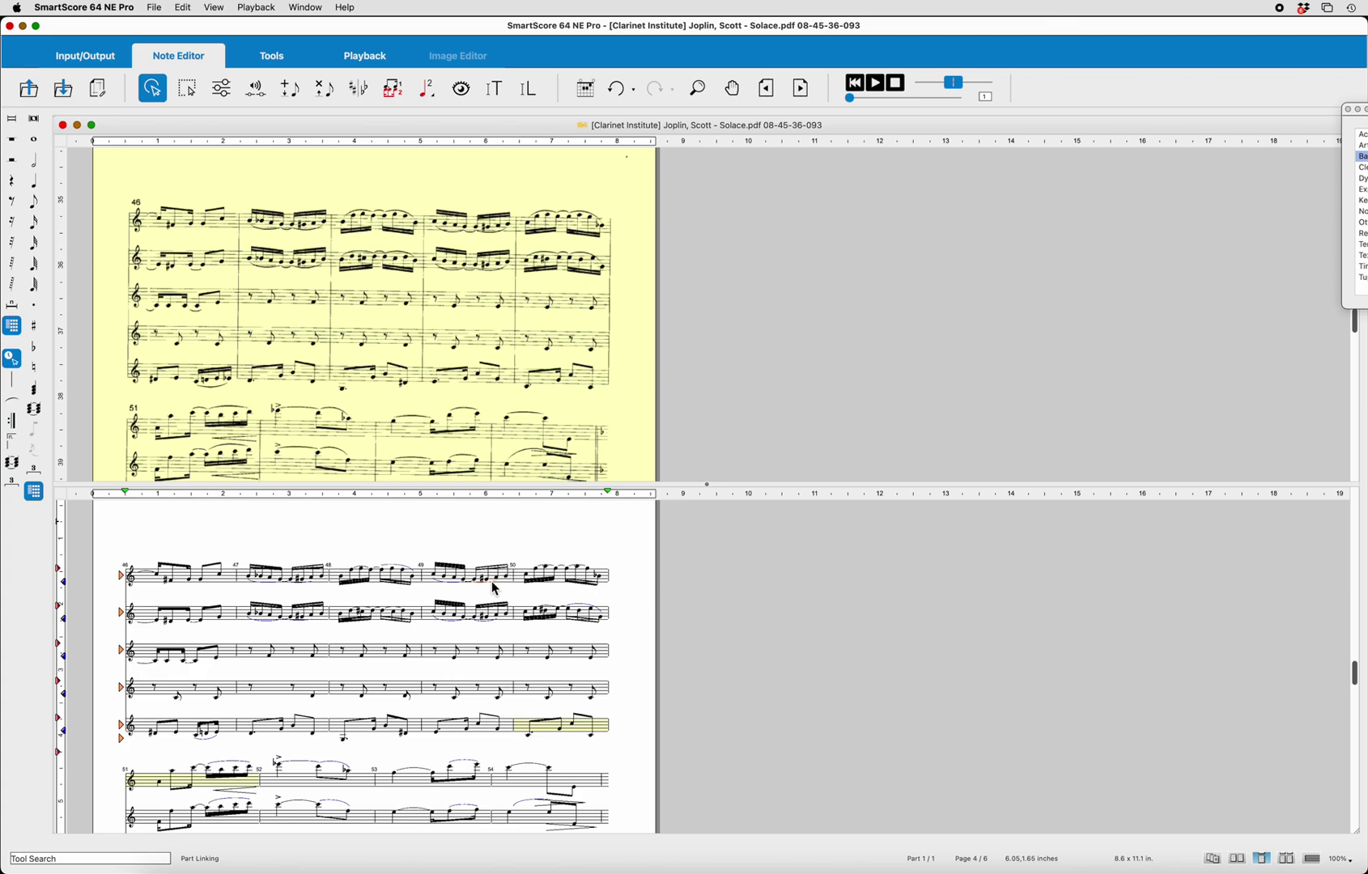
{"action": "scroll", "coordinate": [495, 589], "scroll_direction": "down", "scroll_amount": 8}
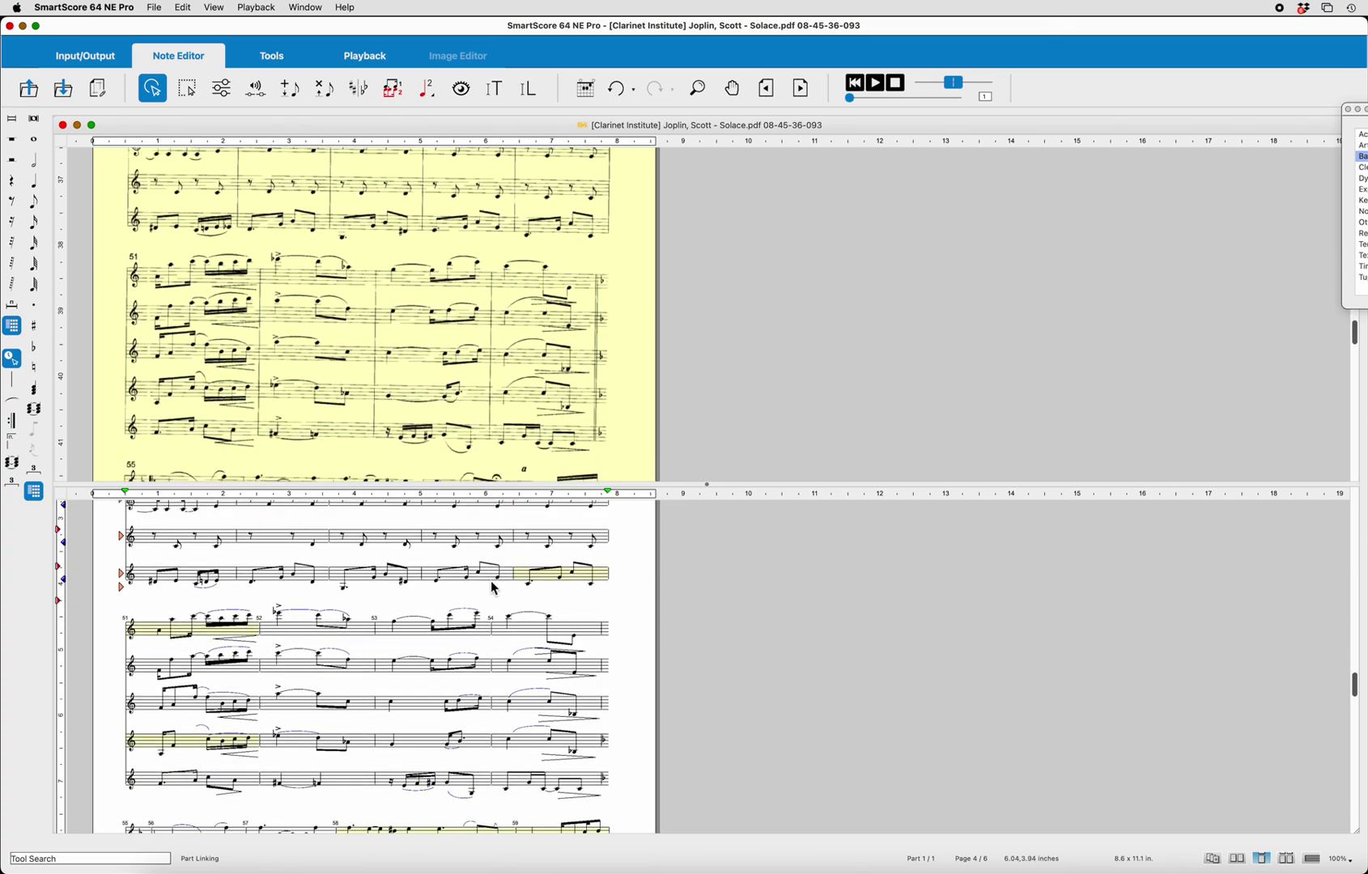
{"action": "scroll", "coordinate": [495, 590], "scroll_direction": "down", "scroll_amount": 10}
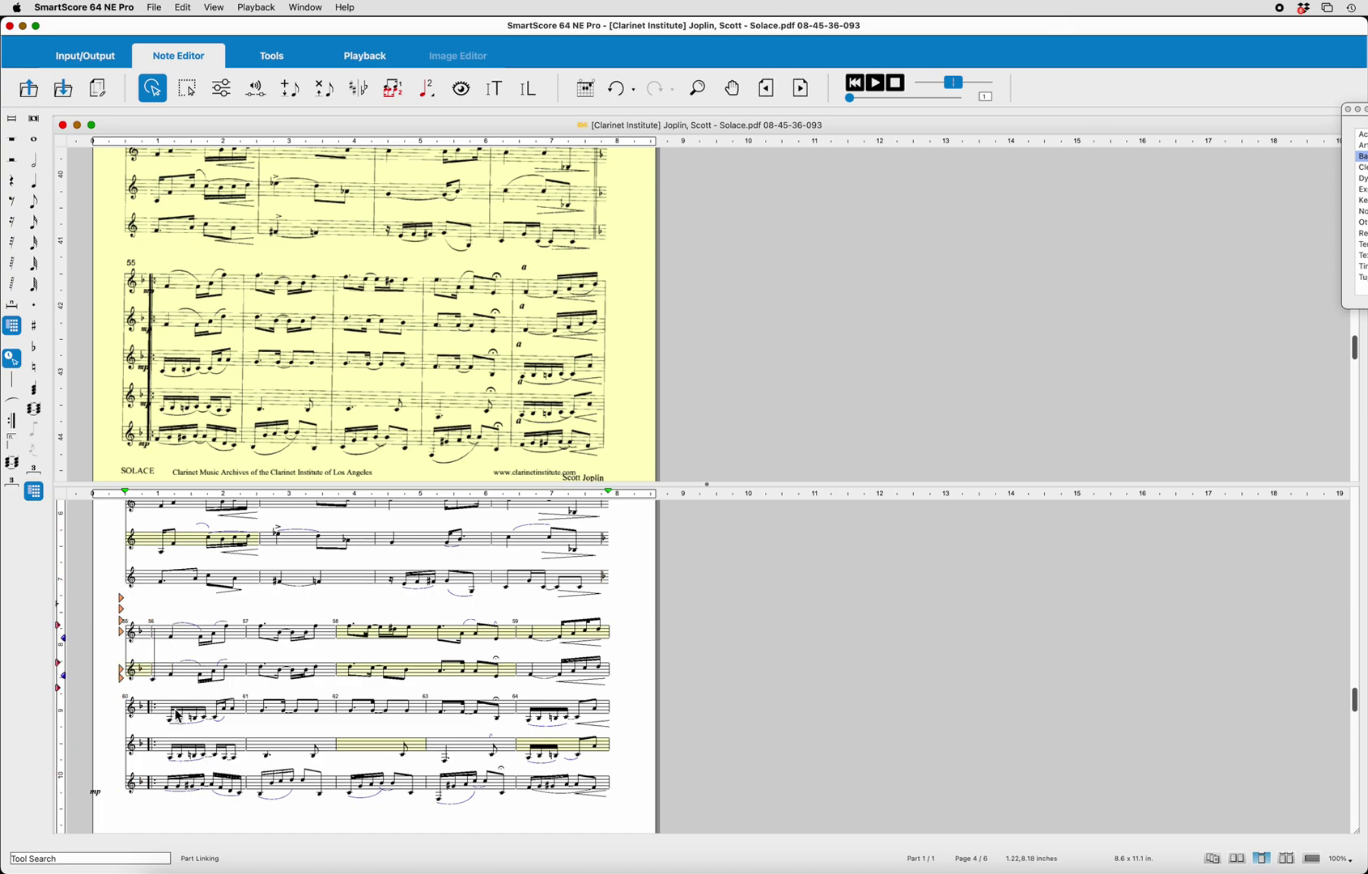
Relink the measure 55–59 system so its two- and three-staff groups merge into five staves
{"action": "right_click", "coordinate": [163, 639]}
{"action": "left_click", "coordinate": [167, 604]}
{"action": "right_click", "coordinate": [168, 638]}
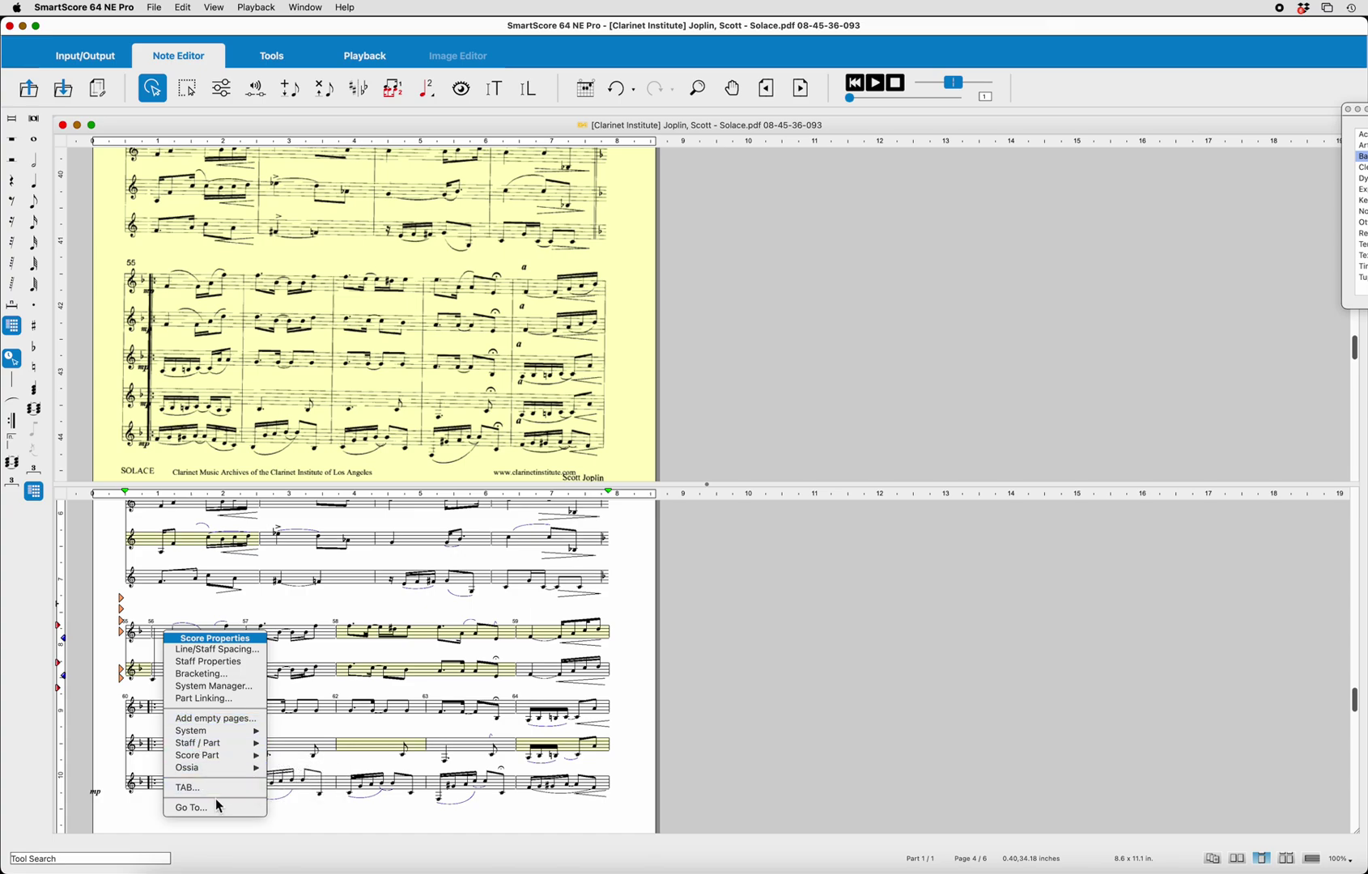
{"action": "mouse_move", "coordinate": [207, 770]}
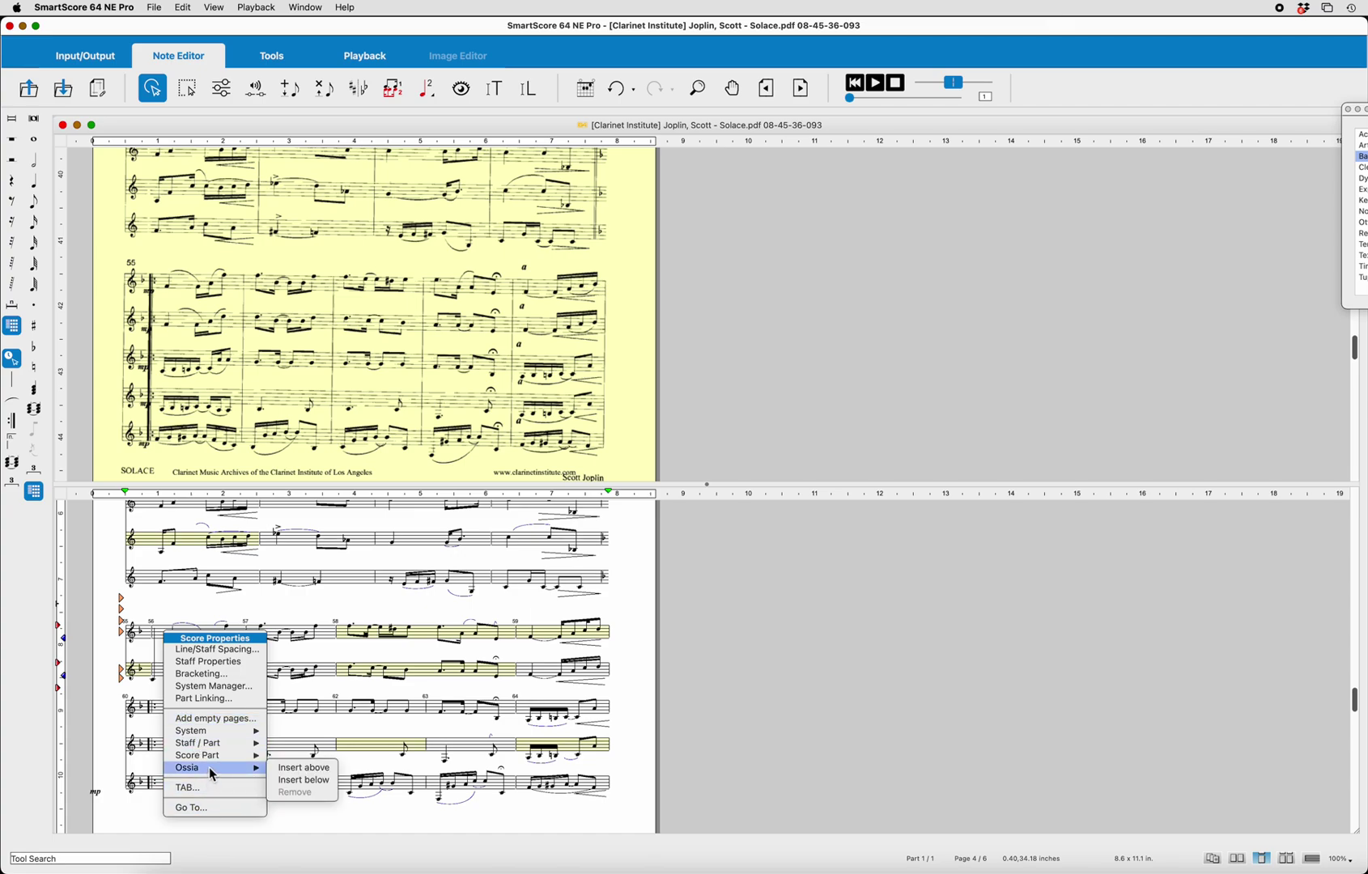
{"action": "left_click", "coordinate": [208, 699]}
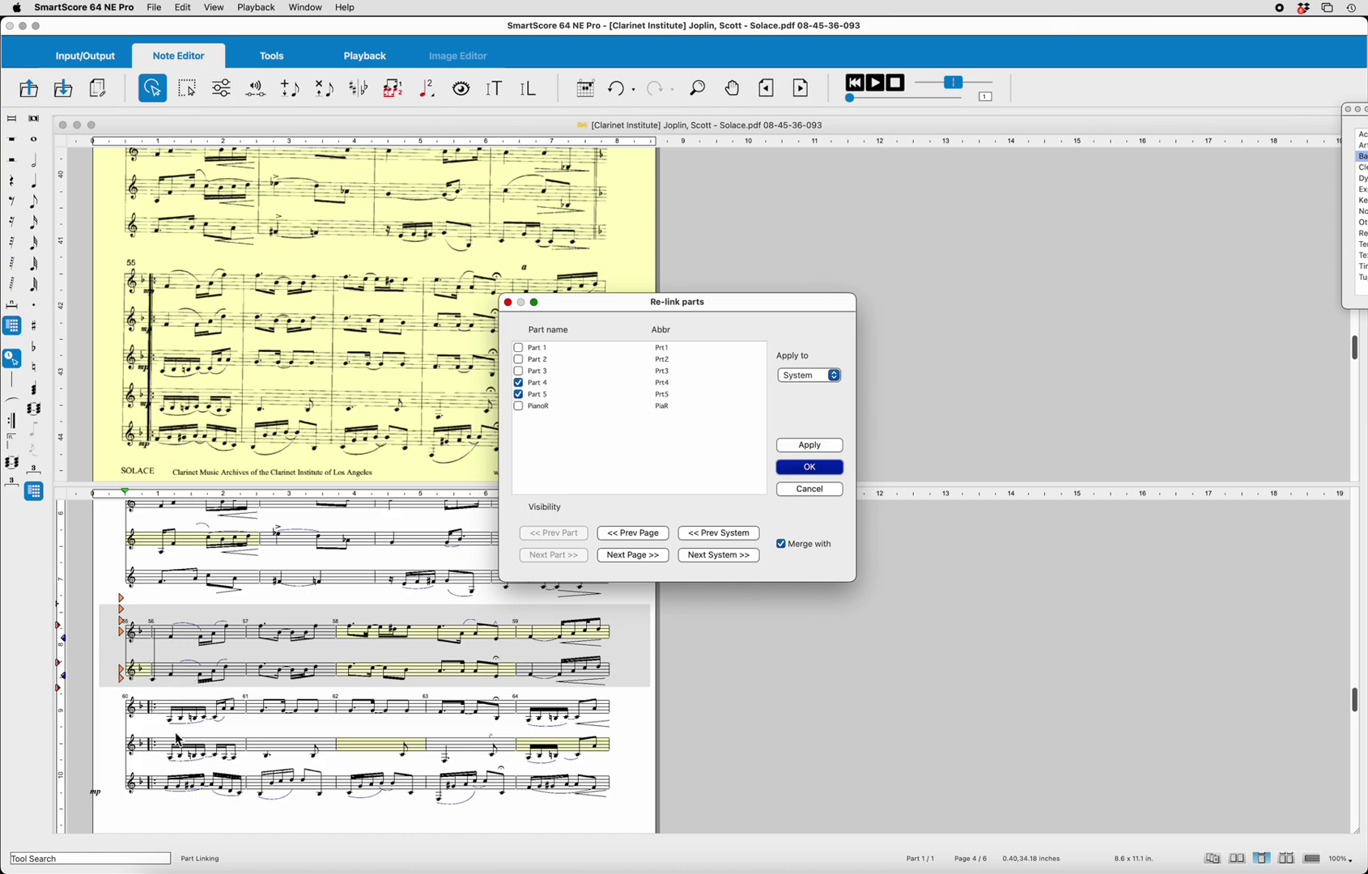
{"action": "left_click", "coordinate": [706, 558]}
{"action": "left_click", "coordinate": [810, 468]}
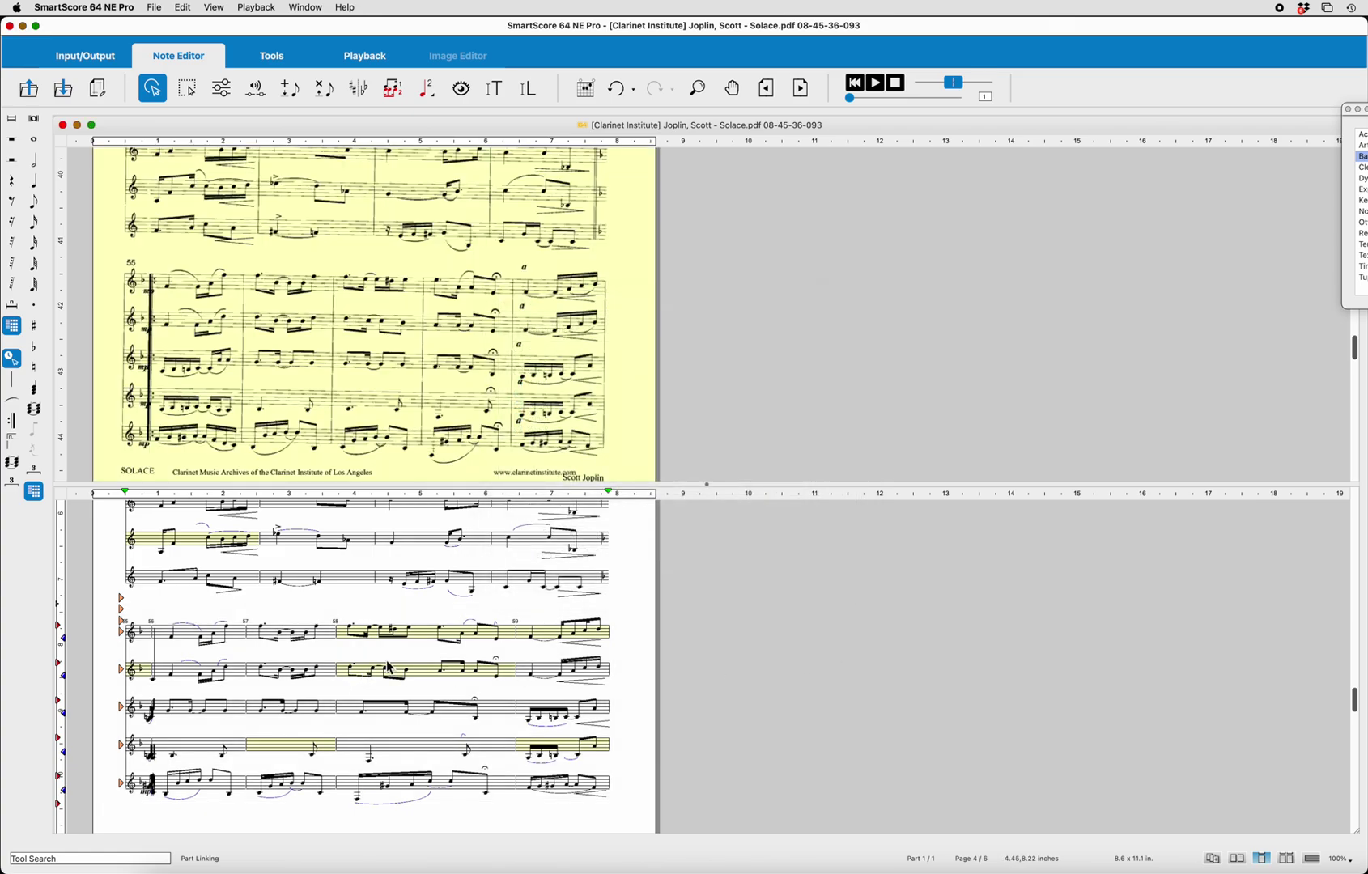
{"action": "scroll", "coordinate": [327, 593], "scroll_direction": "down", "scroll_amount": 3}
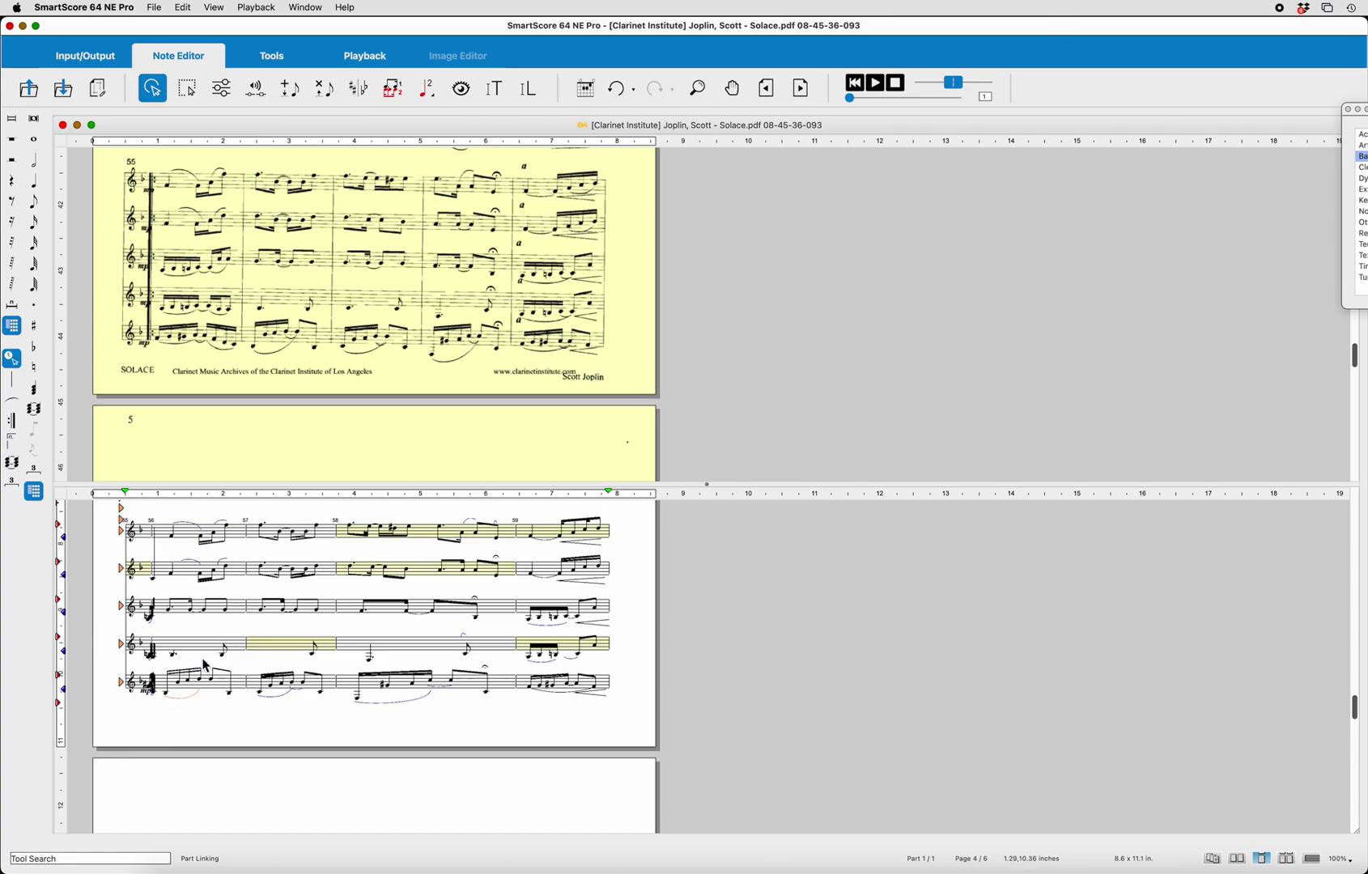
{"action": "scroll", "coordinate": [339, 635], "scroll_direction": "down", "scroll_amount": 5}
{"action": "scroll", "coordinate": [339, 637], "scroll_direction": "down", "scroll_amount": 9}
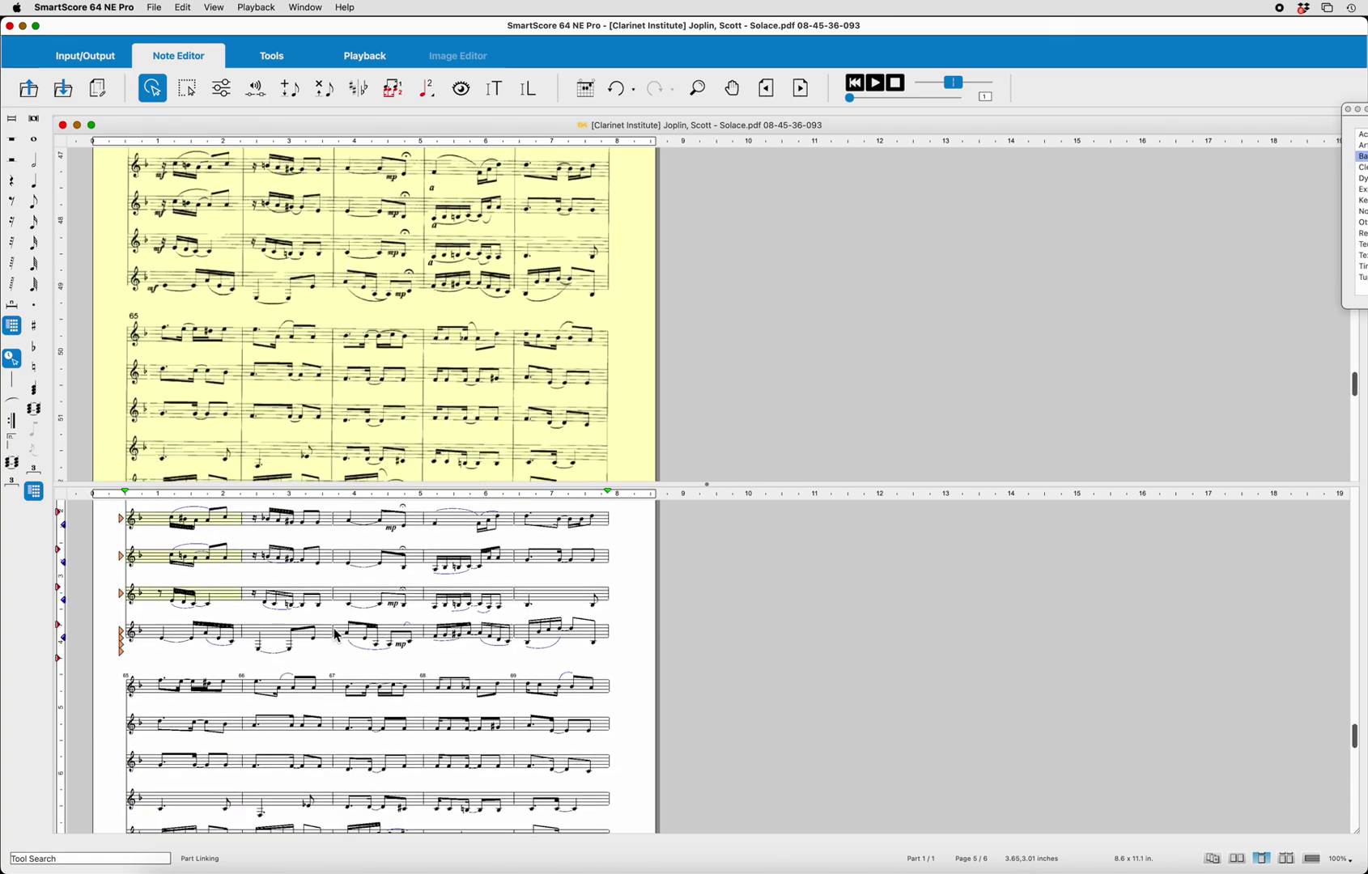
{"action": "scroll", "coordinate": [338, 636], "scroll_direction": "down", "scroll_amount": 10}
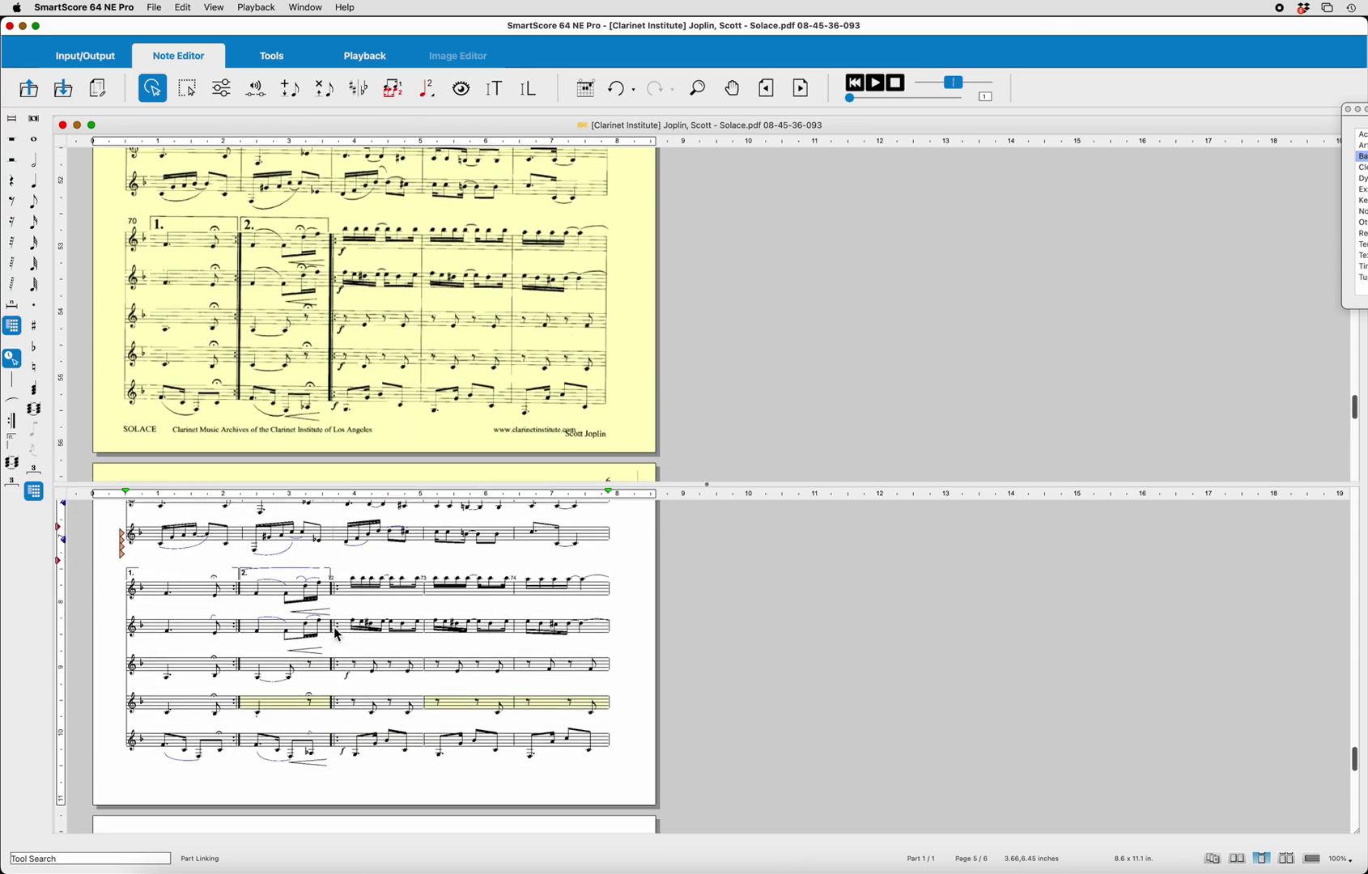
{"action": "scroll", "coordinate": [338, 633], "scroll_direction": "down", "scroll_amount": 12}
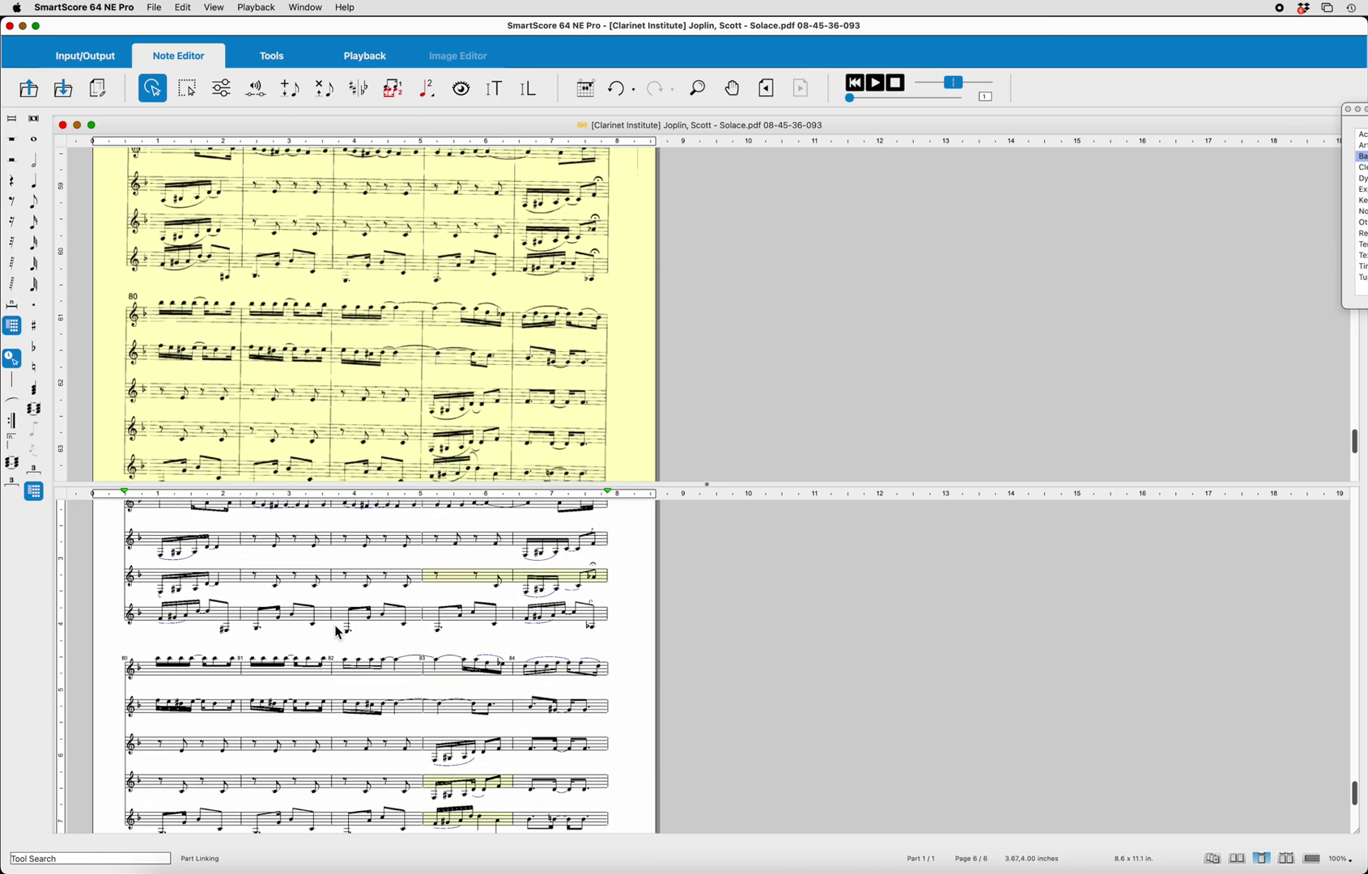
{"action": "scroll", "coordinate": [338, 633], "scroll_direction": "down", "scroll_amount": 10}
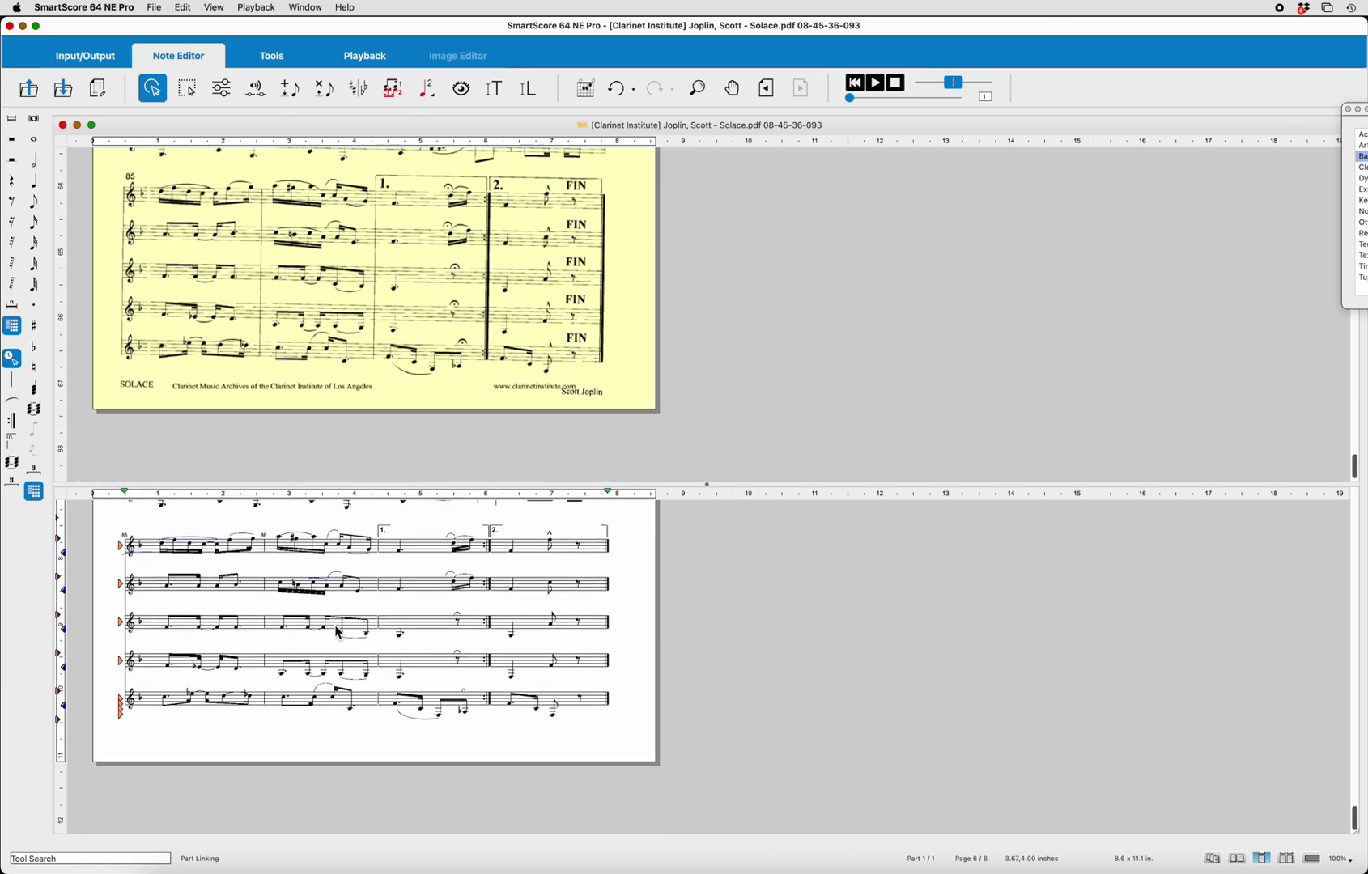
{"action": "scroll", "coordinate": [338, 631], "scroll_direction": "up", "scroll_amount": 10}
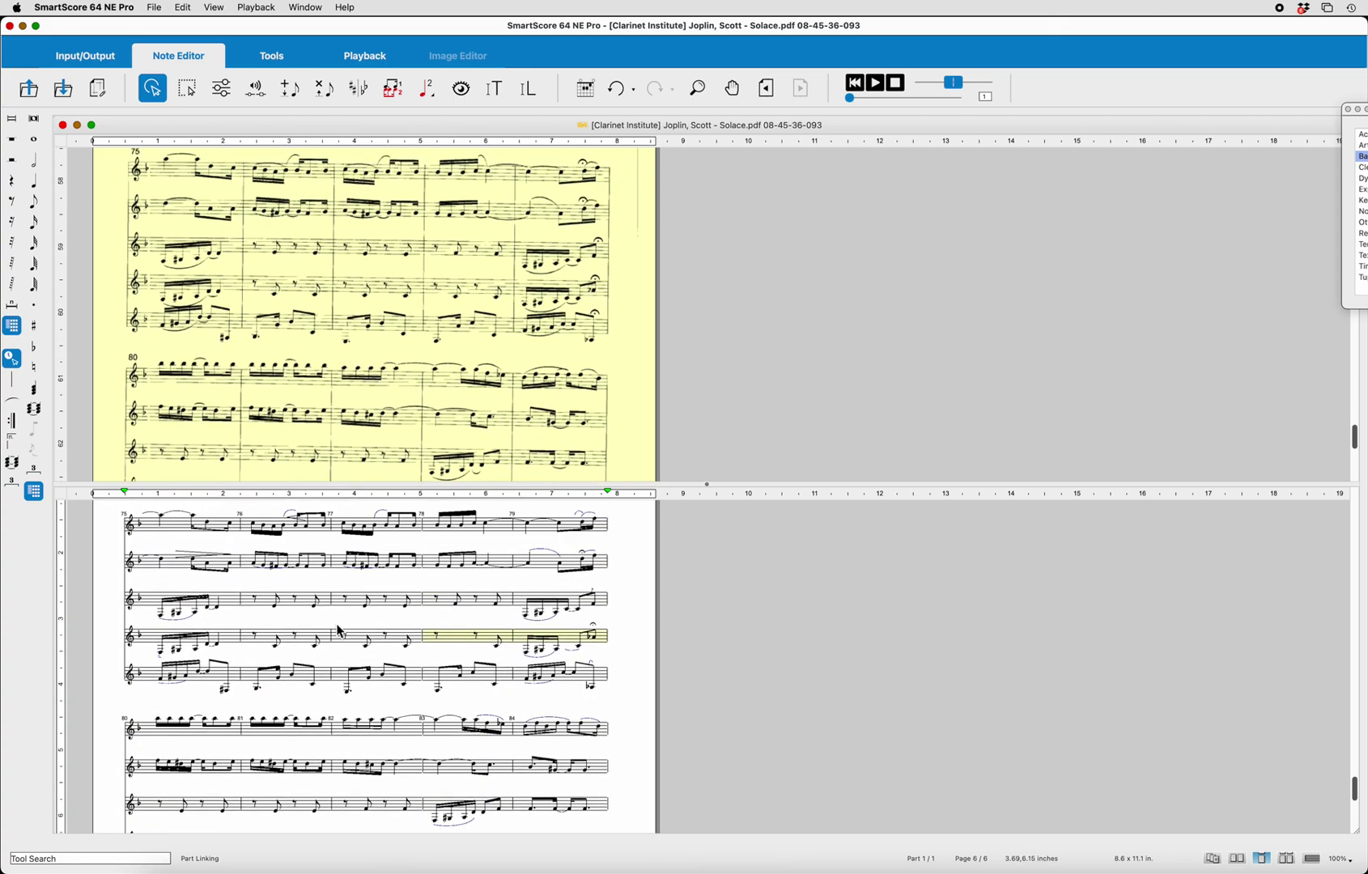
{"action": "scroll", "coordinate": [338, 630], "scroll_direction": "up", "scroll_amount": 10}
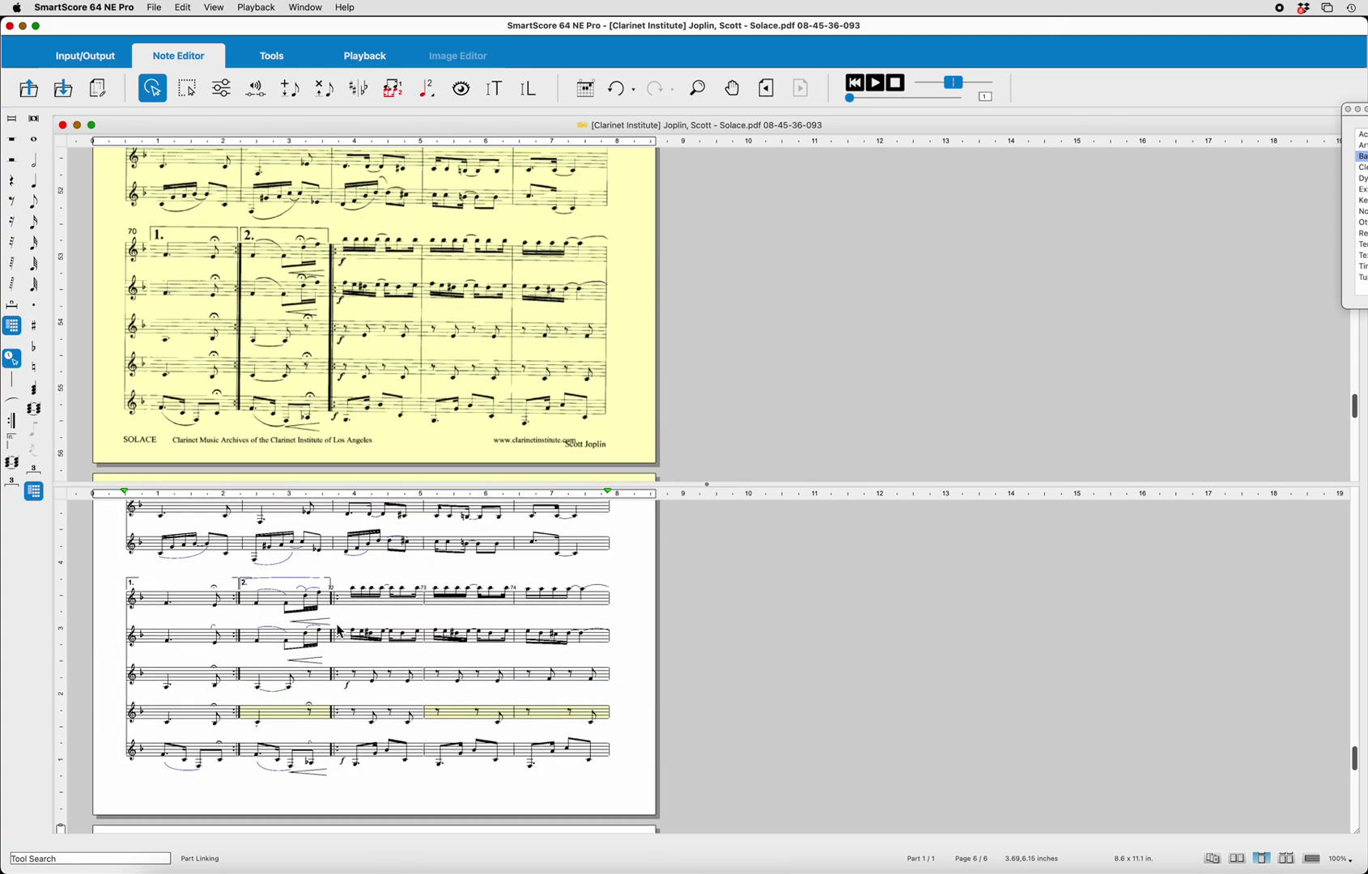
{"action": "scroll", "coordinate": [338, 627], "scroll_direction": "up", "scroll_amount": 10}
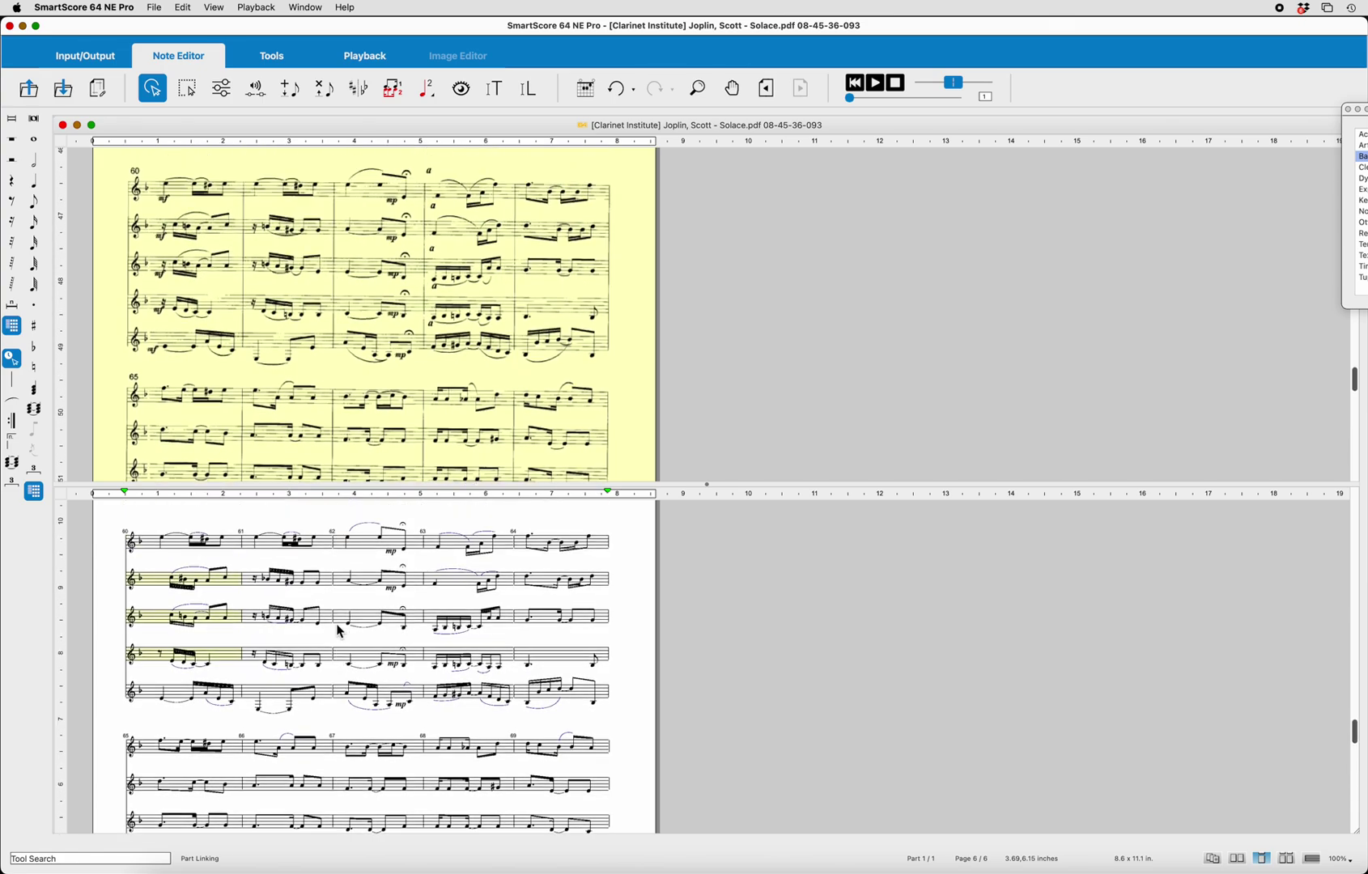
{"action": "scroll", "coordinate": [339, 630], "scroll_direction": "up", "scroll_amount": 10}
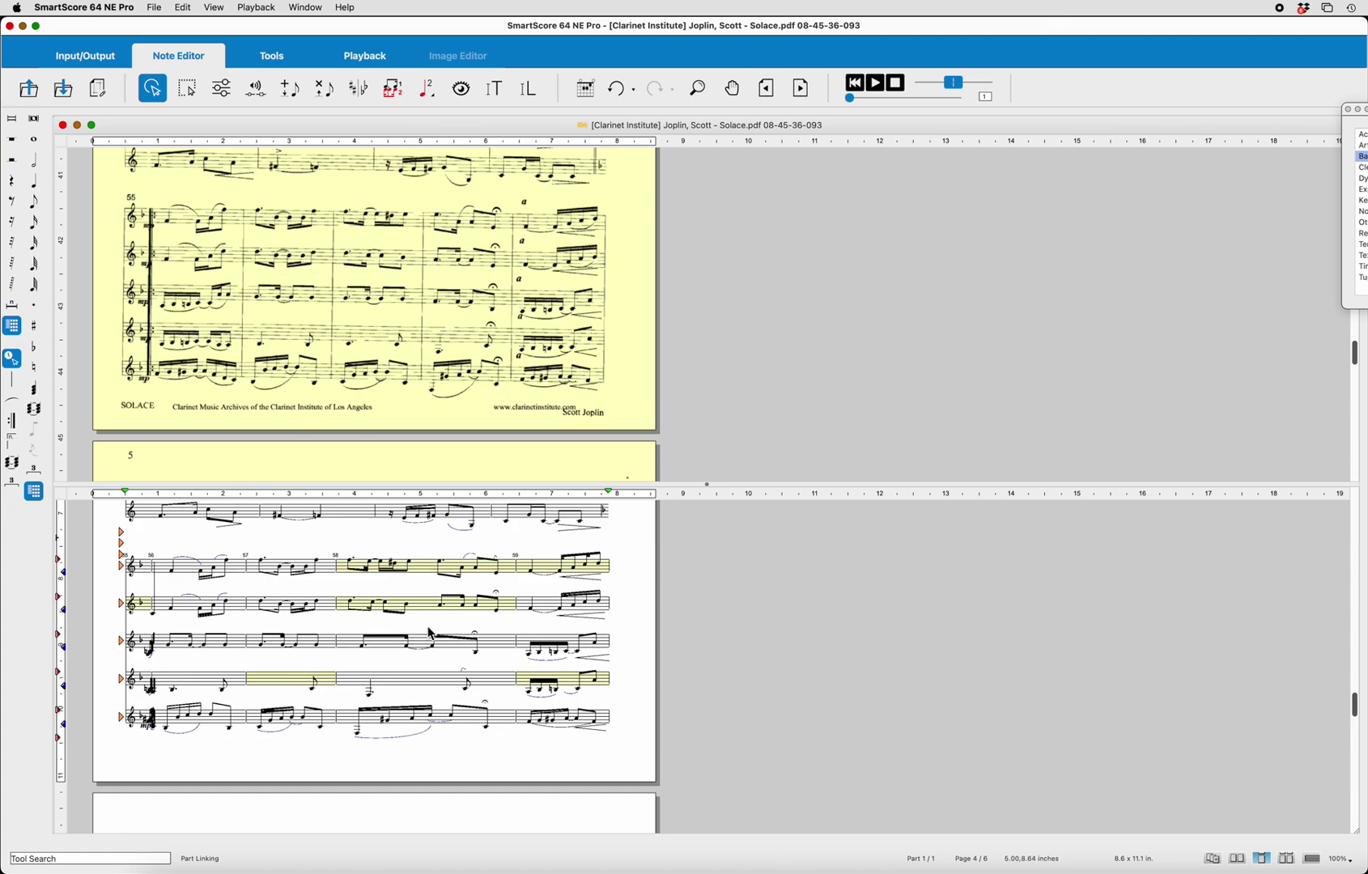
Zoom to 200% and erase the stray note opening the second staff with the X tool
{"action": "left_click", "coordinate": [1339, 860]}
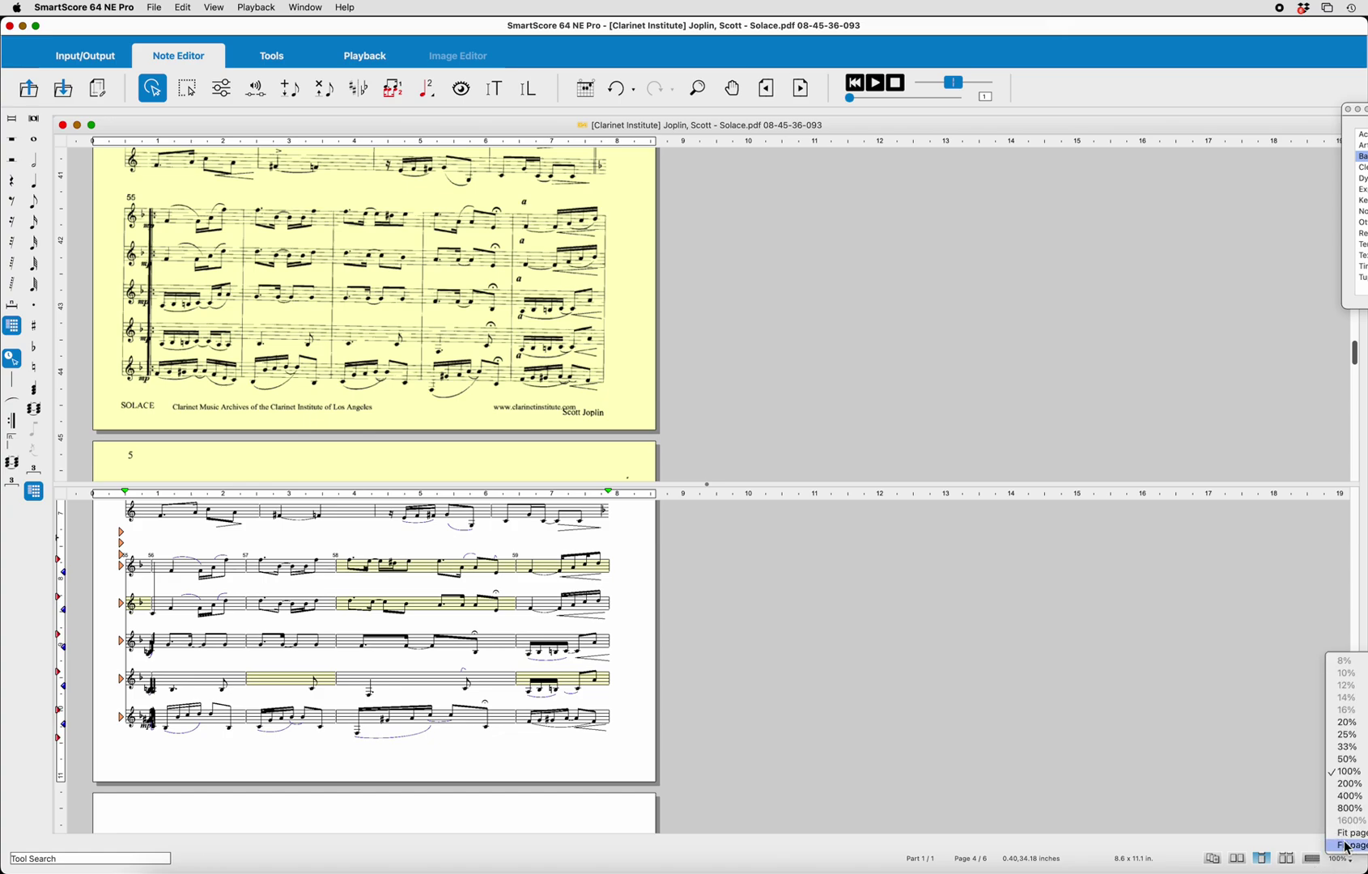
{"action": "left_click", "coordinate": [1345, 783]}
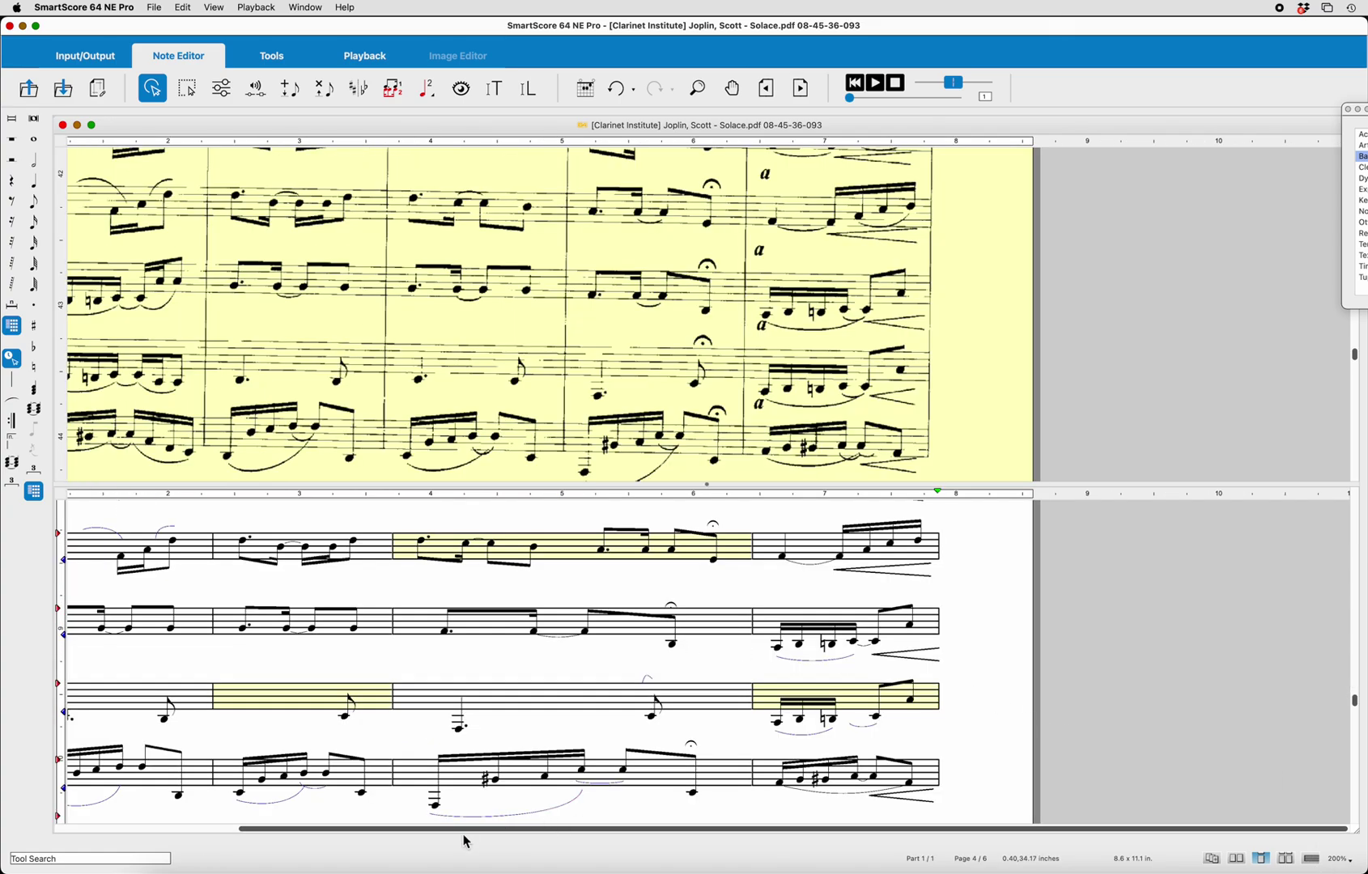
{"action": "left_click_drag", "start_coordinate": [458, 831], "coordinate": [293, 827]}
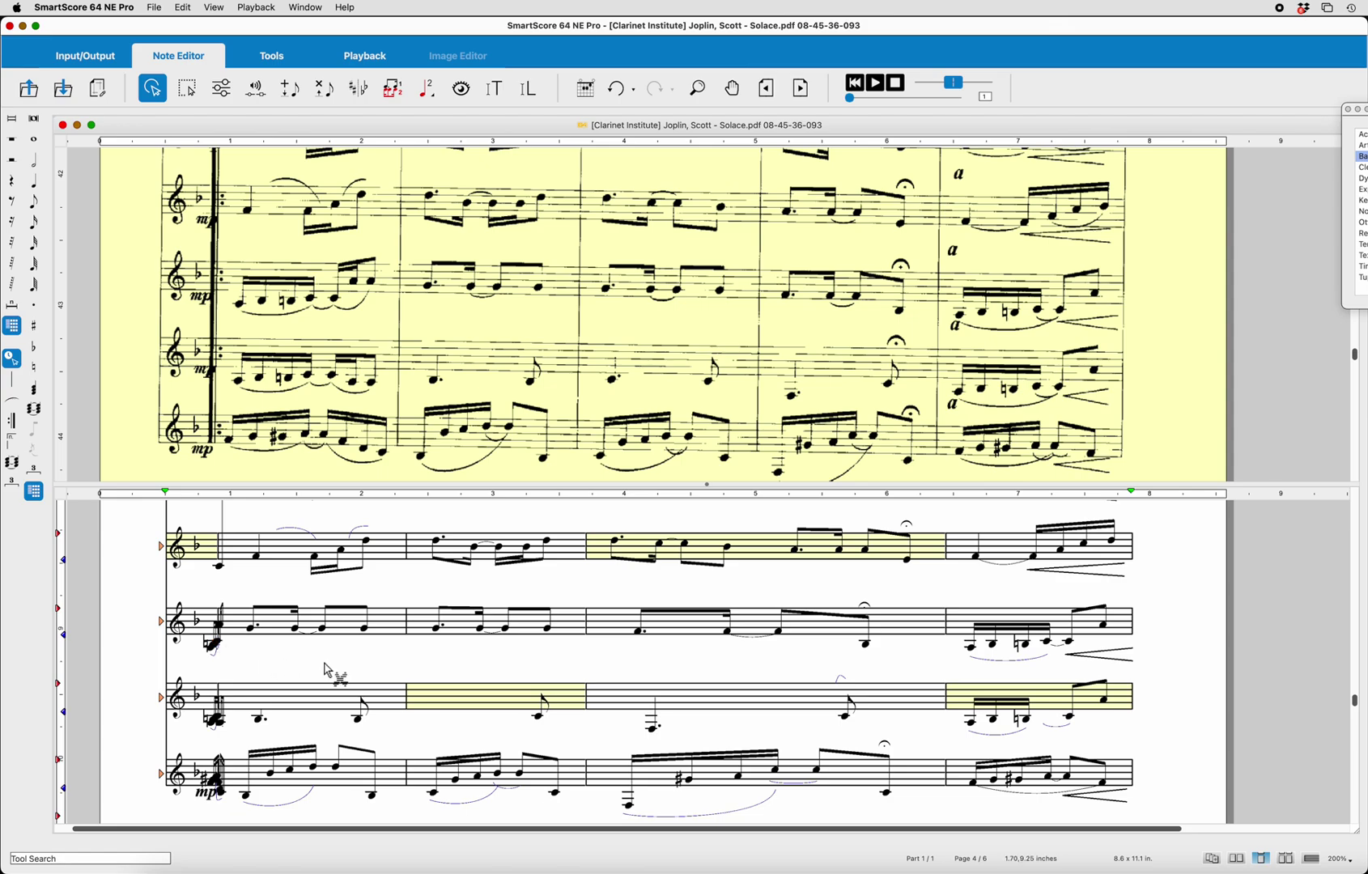
{"action": "key", "text": "x"}
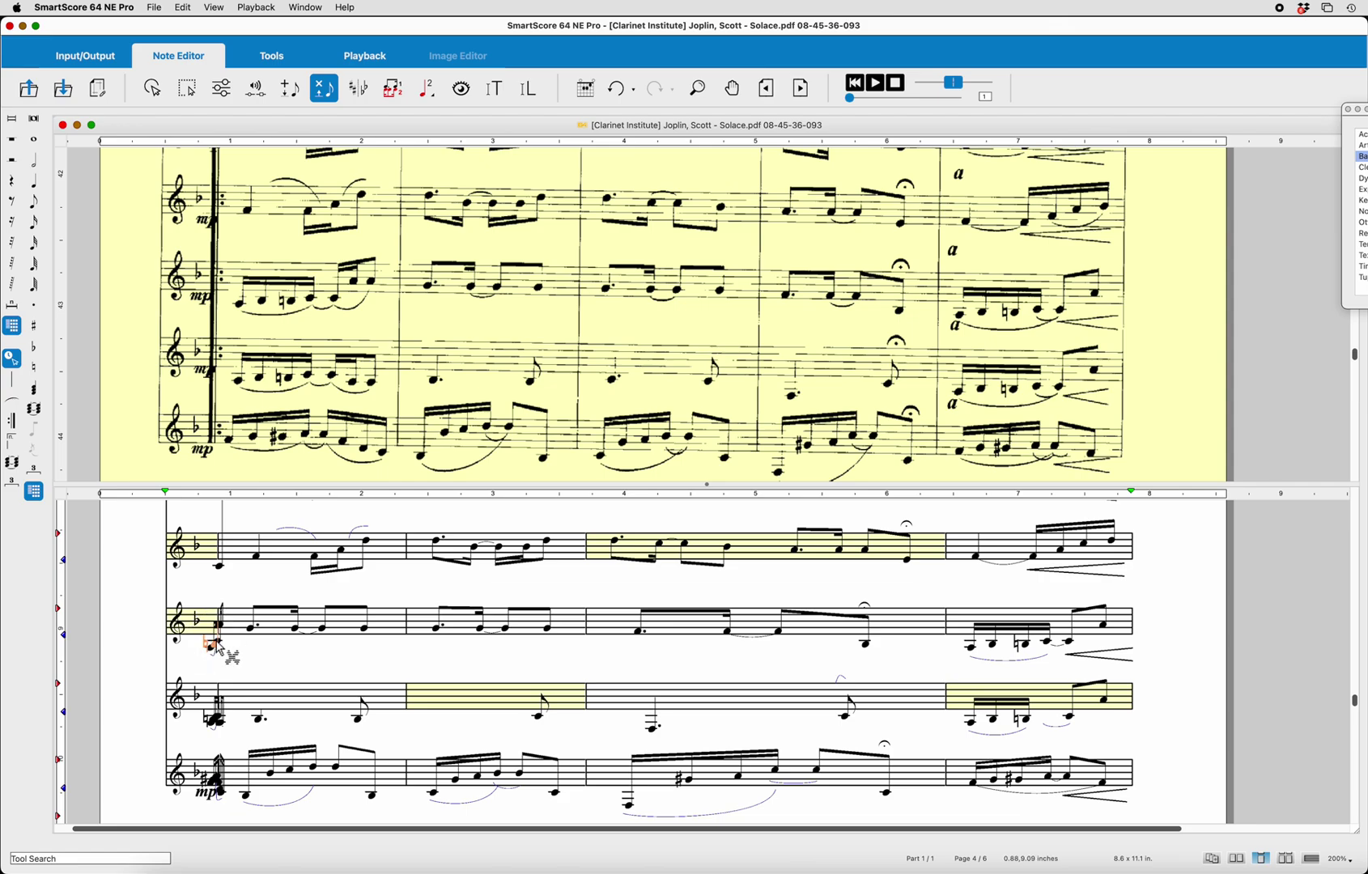
{"action": "left_click", "coordinate": [217, 645]}
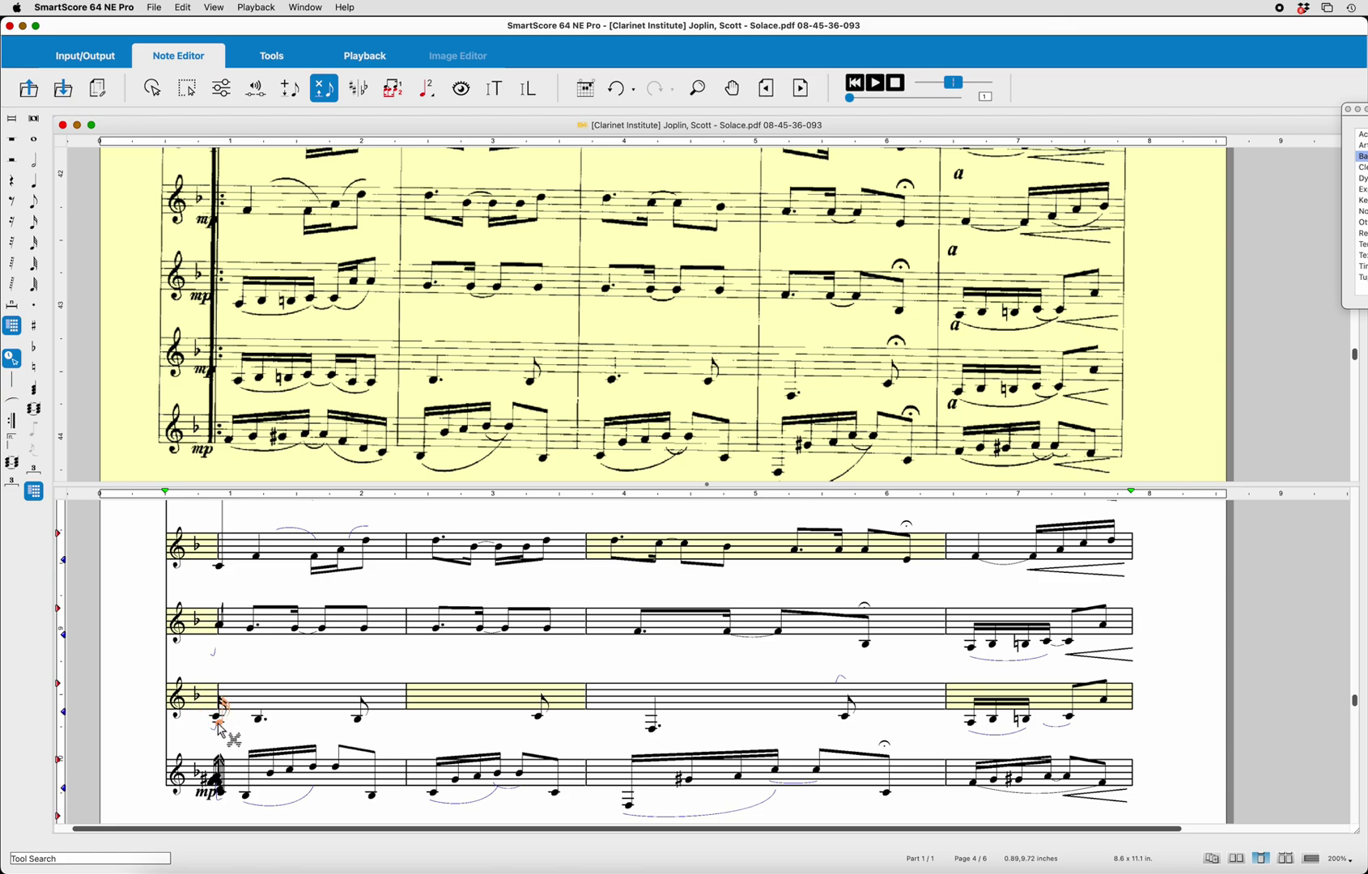
Delete the extra eighth note at the third staff's start, then scroll back to earlier measures
{"action": "right_click", "coordinate": [221, 727]}
{"action": "scroll", "coordinate": [392, 771], "scroll_direction": "up", "scroll_amount": 2}
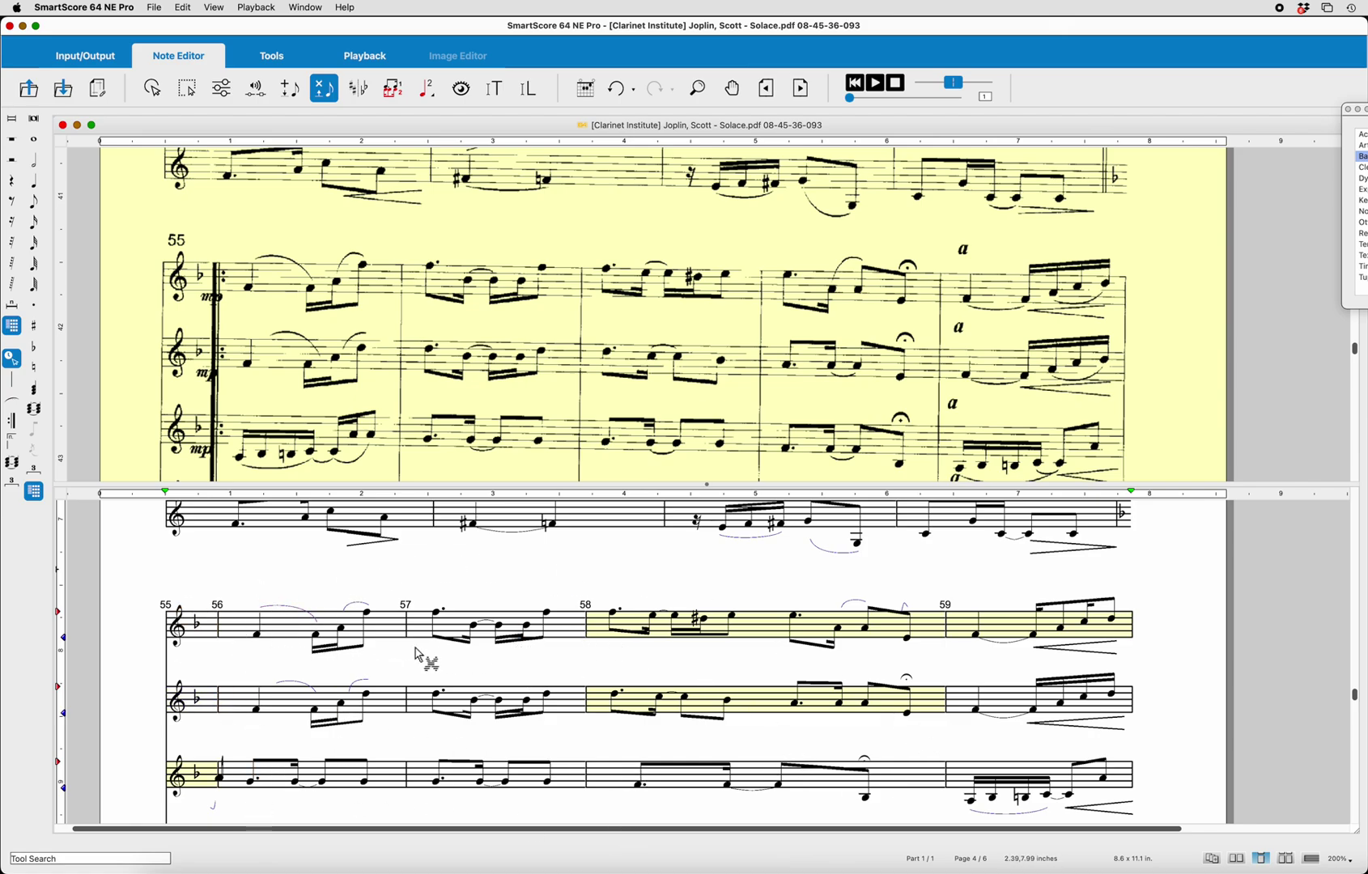
{"action": "scroll", "coordinate": [837, 720], "scroll_direction": "up", "scroll_amount": 5}
{"action": "scroll", "coordinate": [823, 720], "scroll_direction": "up", "scroll_amount": 5}
{"action": "scroll", "coordinate": [824, 720], "scroll_direction": "up", "scroll_amount": 5}
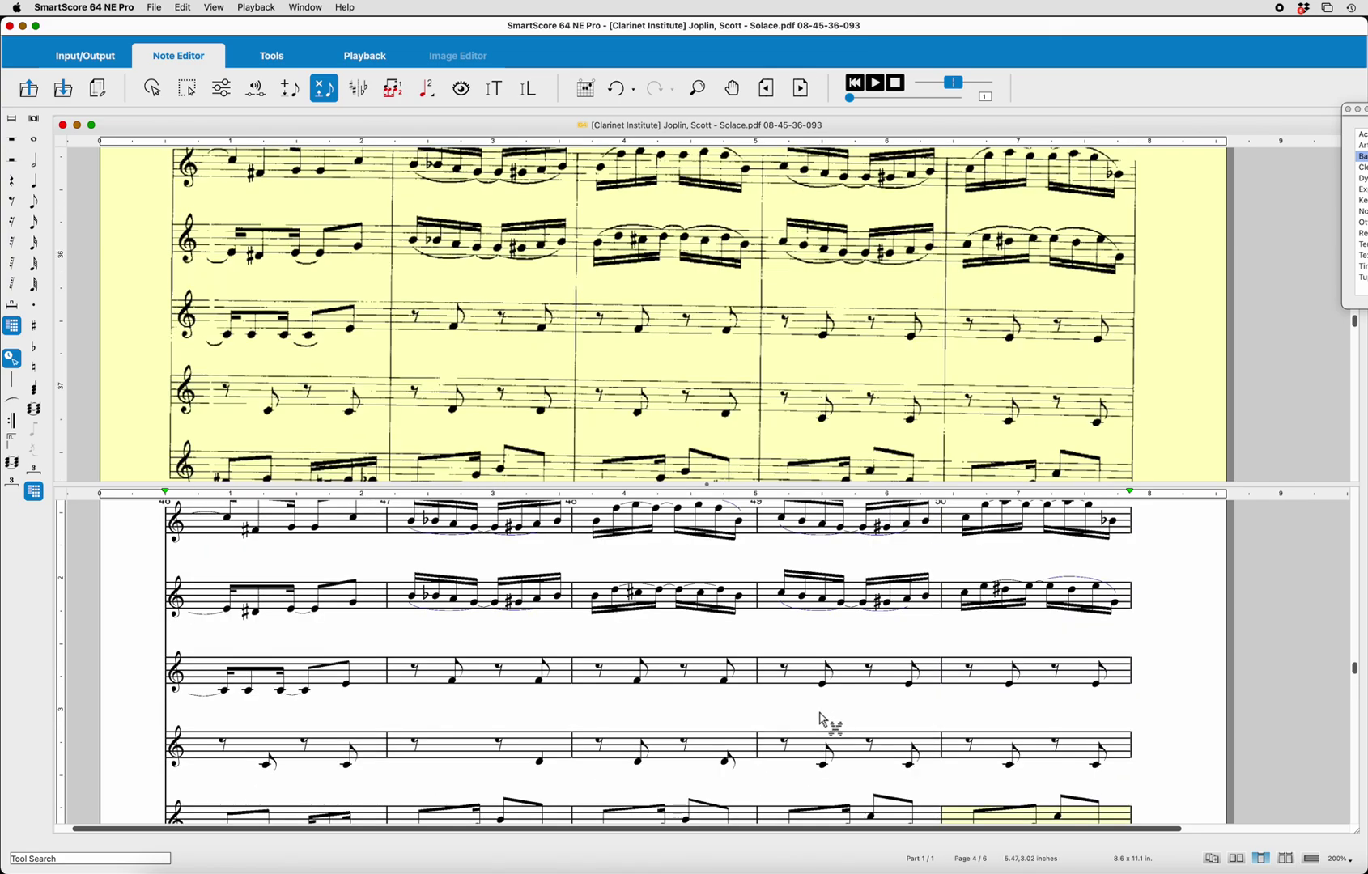